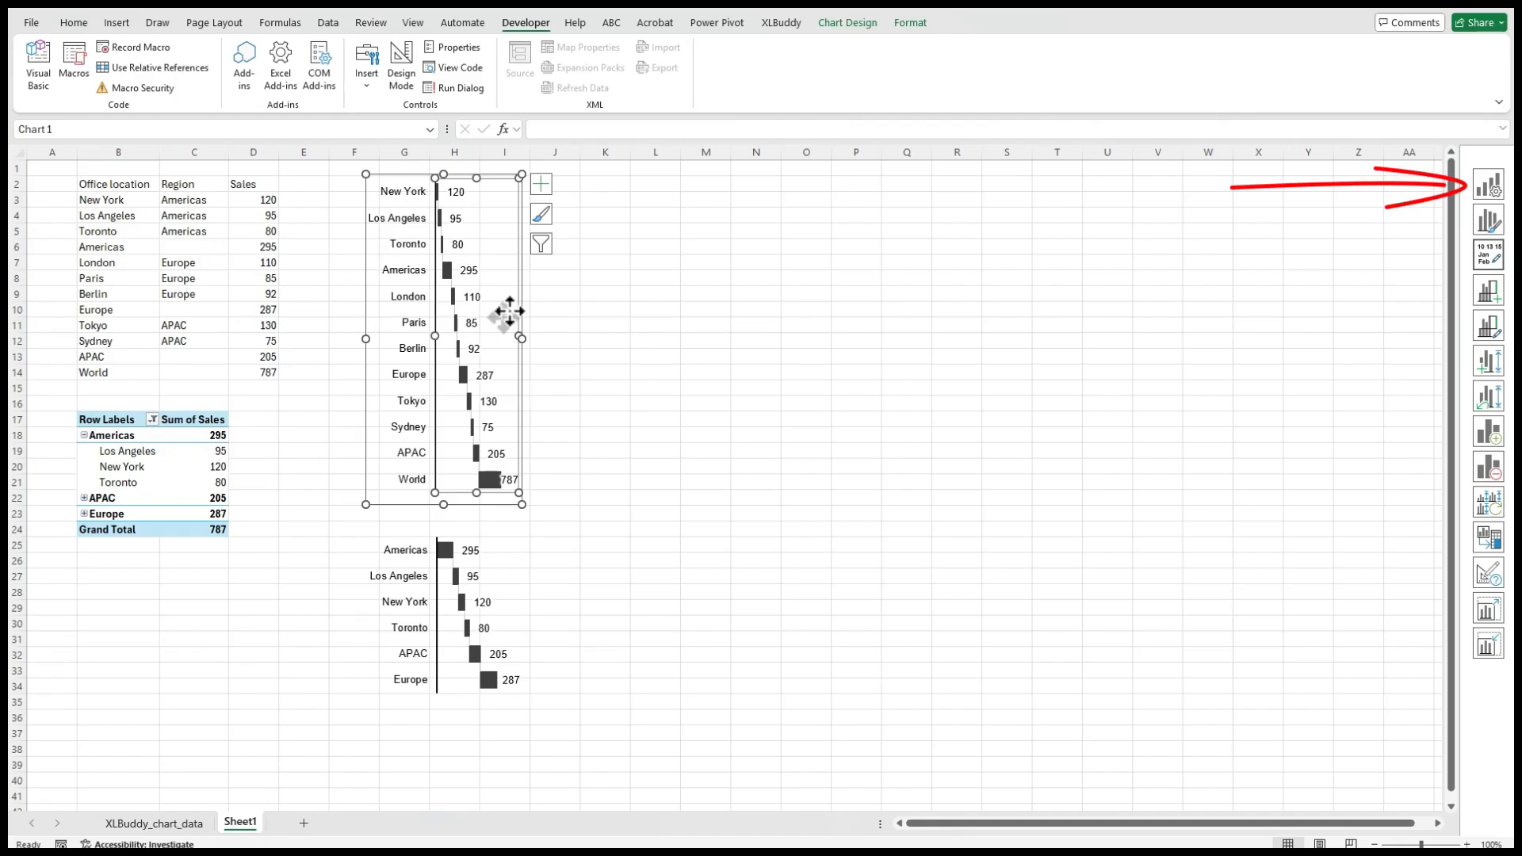
Set the front bars source of the upper waterfall chart to Sheet1 cells D3:D12
click(1490, 183)
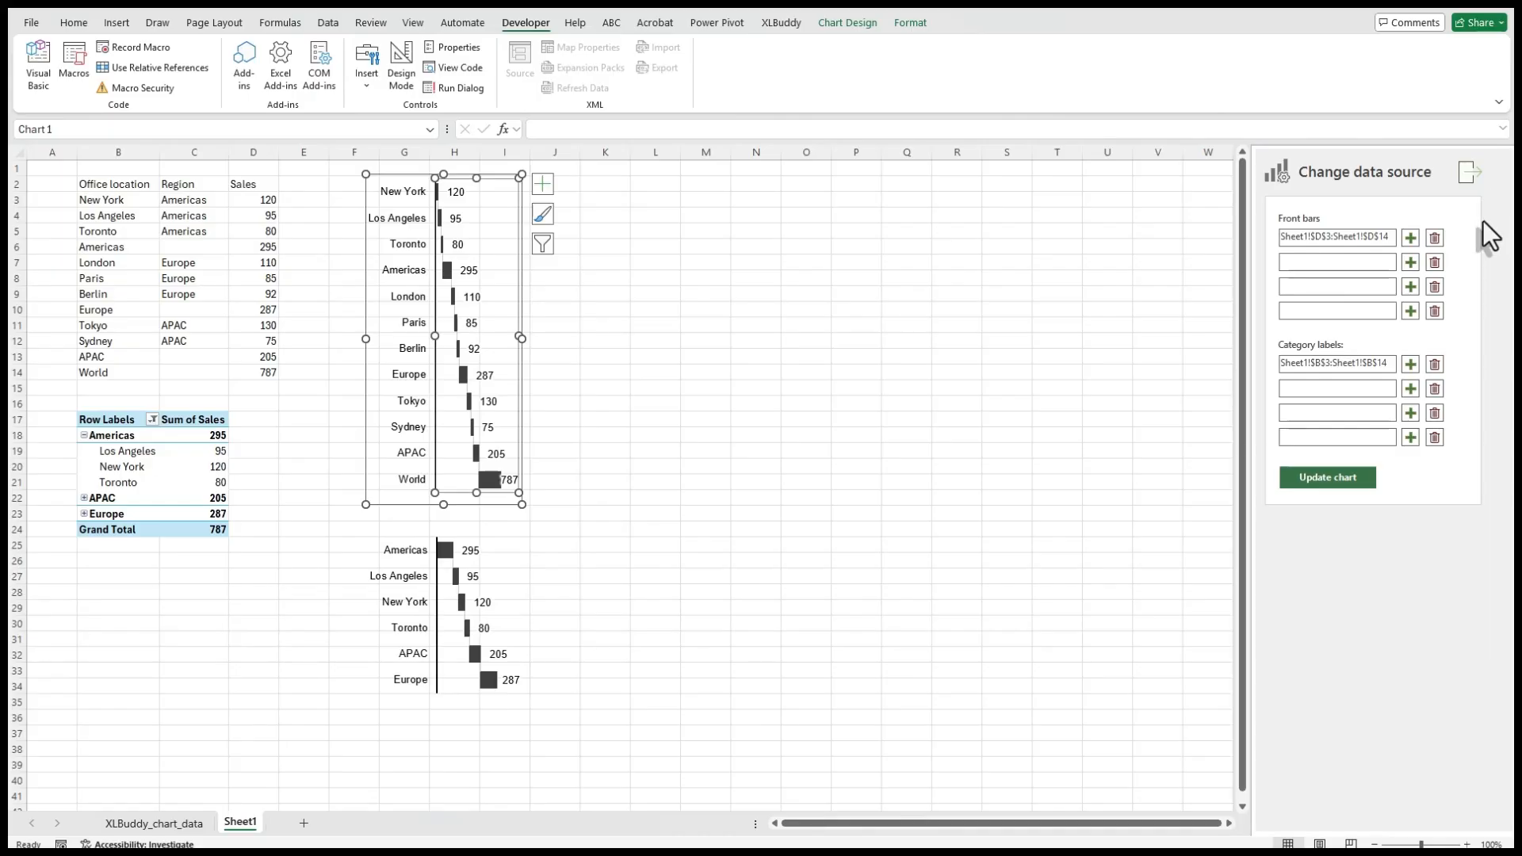
click(1411, 237)
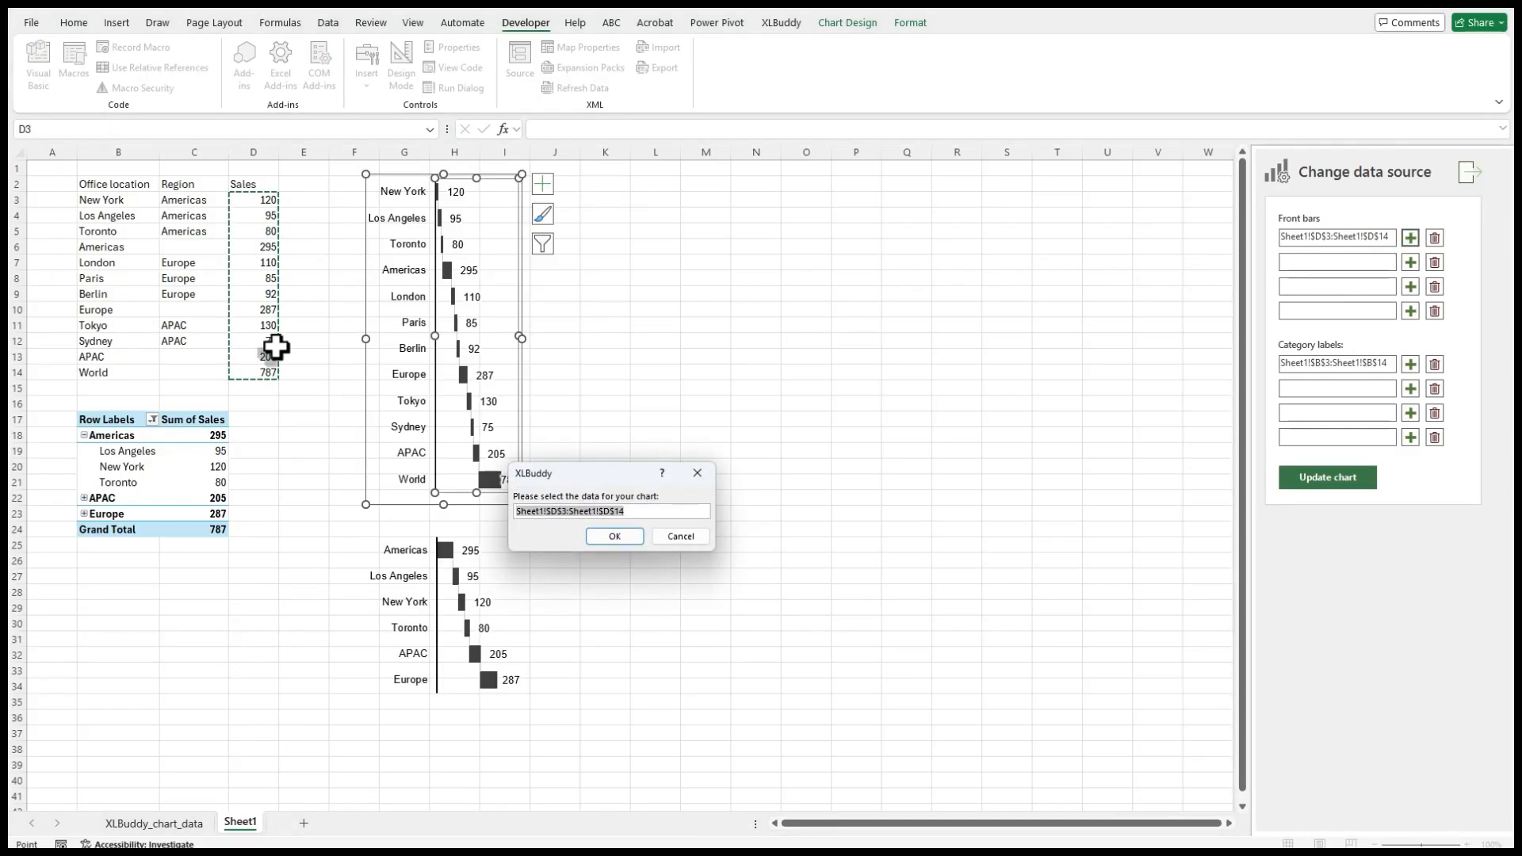
drag(263, 342, 269, 204)
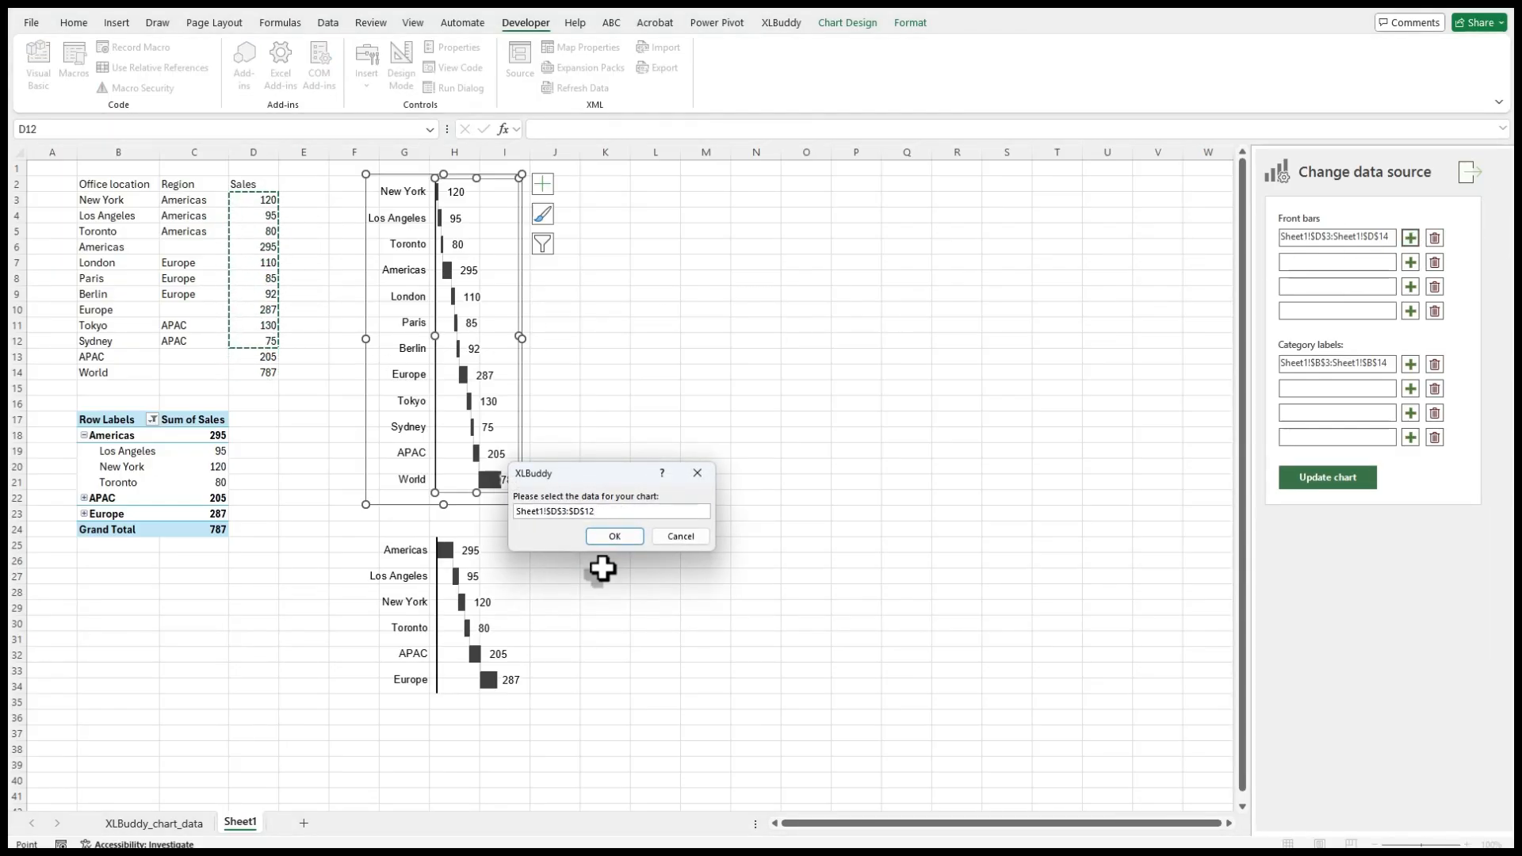
click(615, 537)
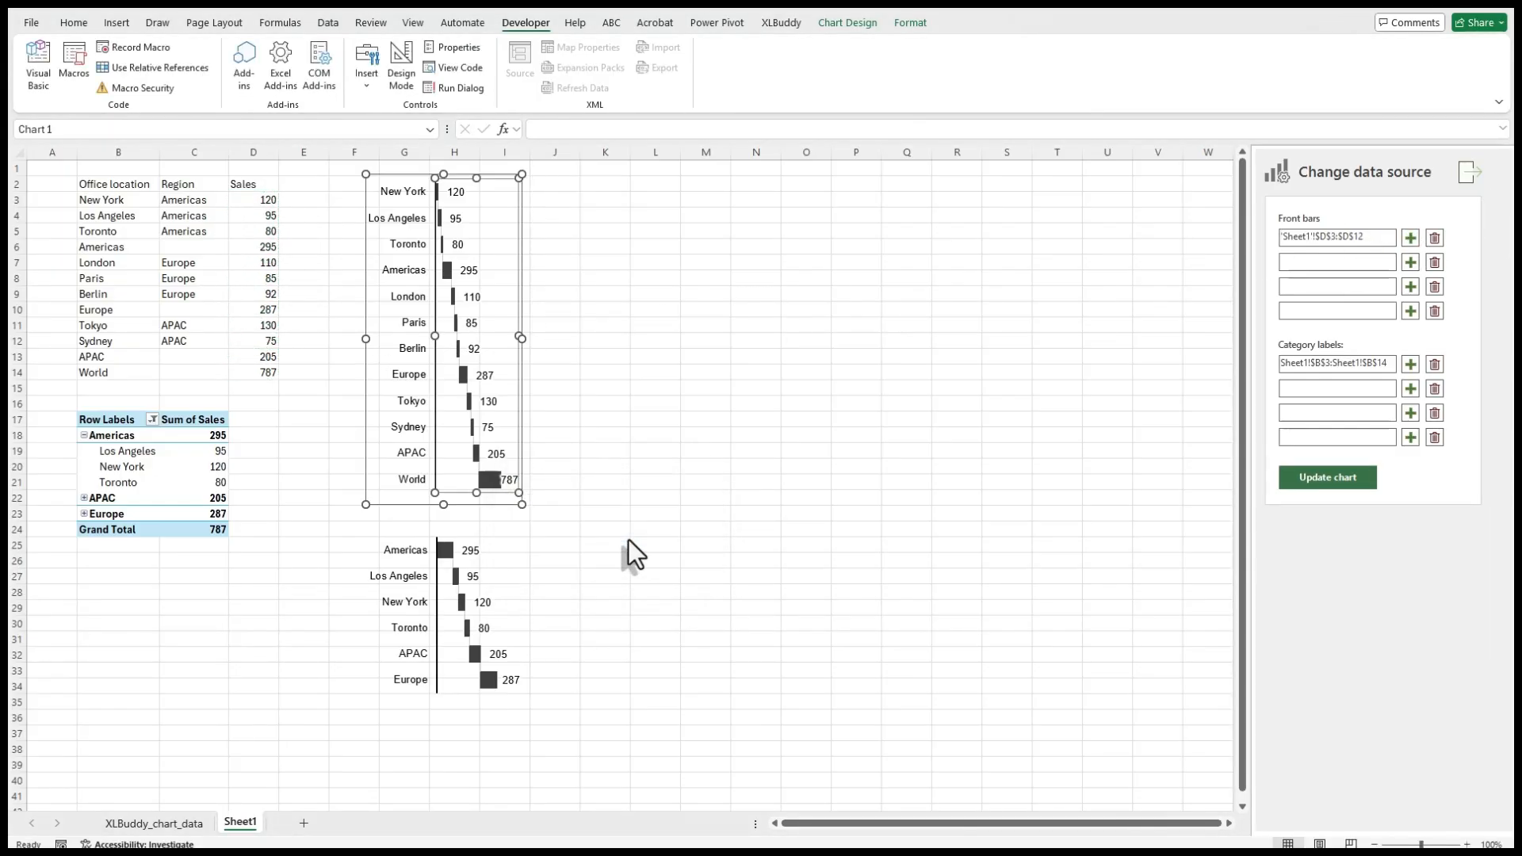
Replace the category labels source with Sheet1 cells B3:B12 and update the upper chart
click(1434, 365)
click(1410, 364)
drag(115, 342, 149, 208)
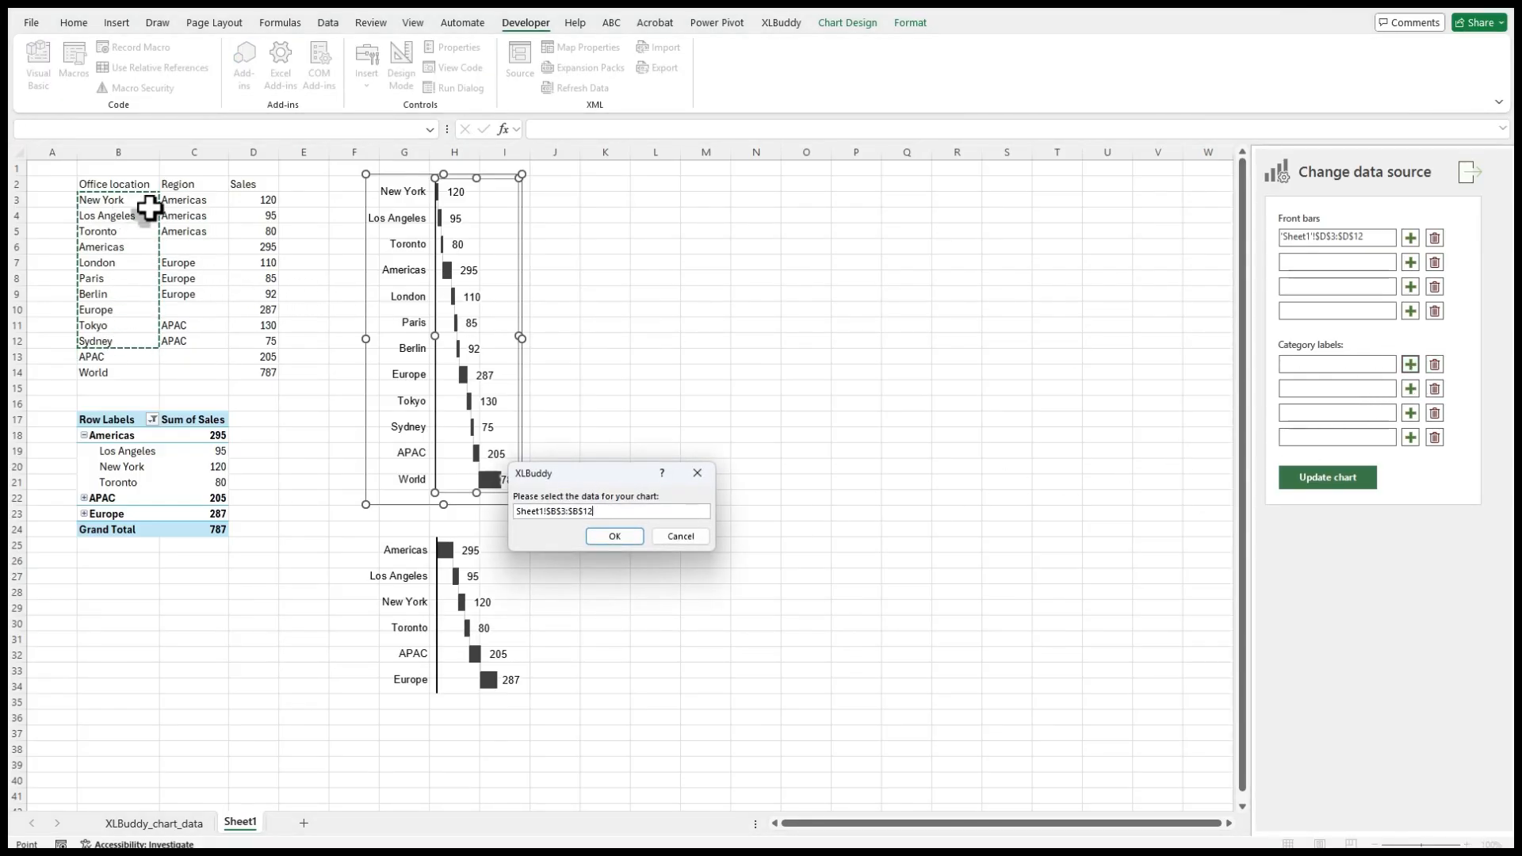
click(615, 536)
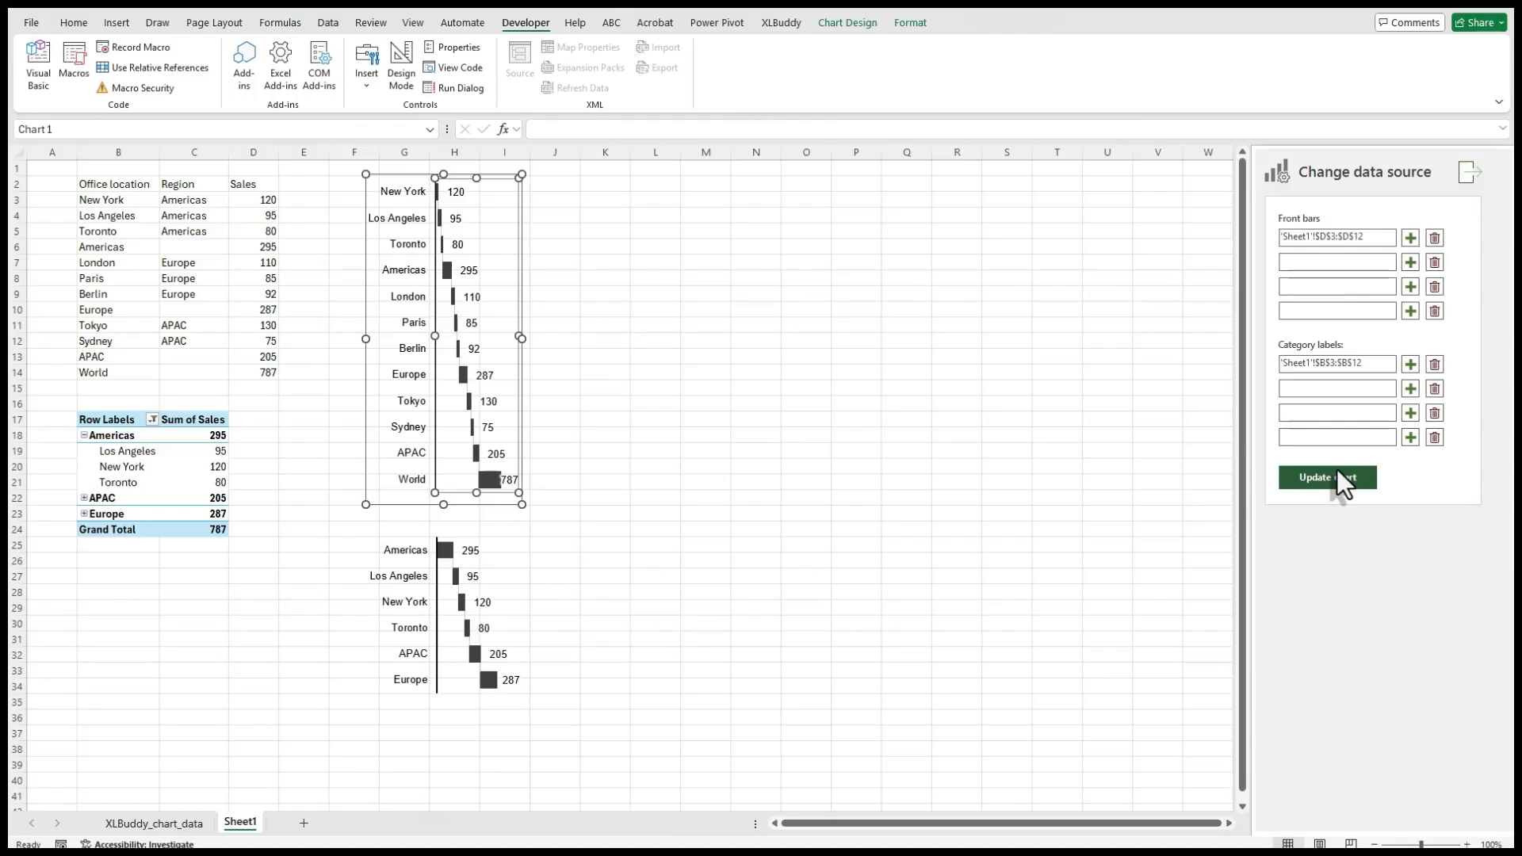
click(1338, 476)
click(598, 481)
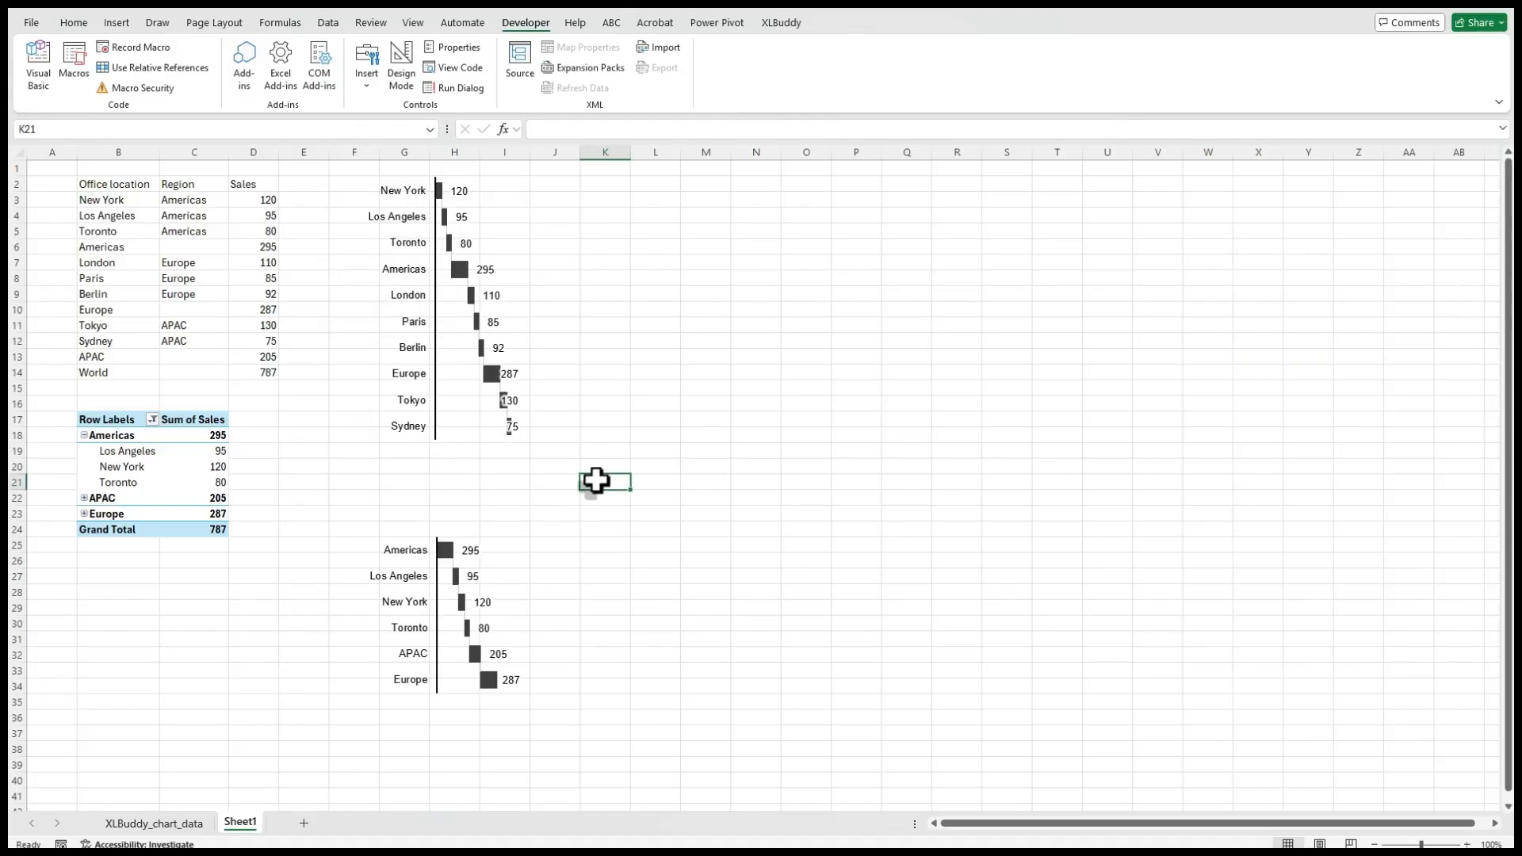
Open the lower chart's data source settings and review the available pivot tables and front bars fields
click(487, 567)
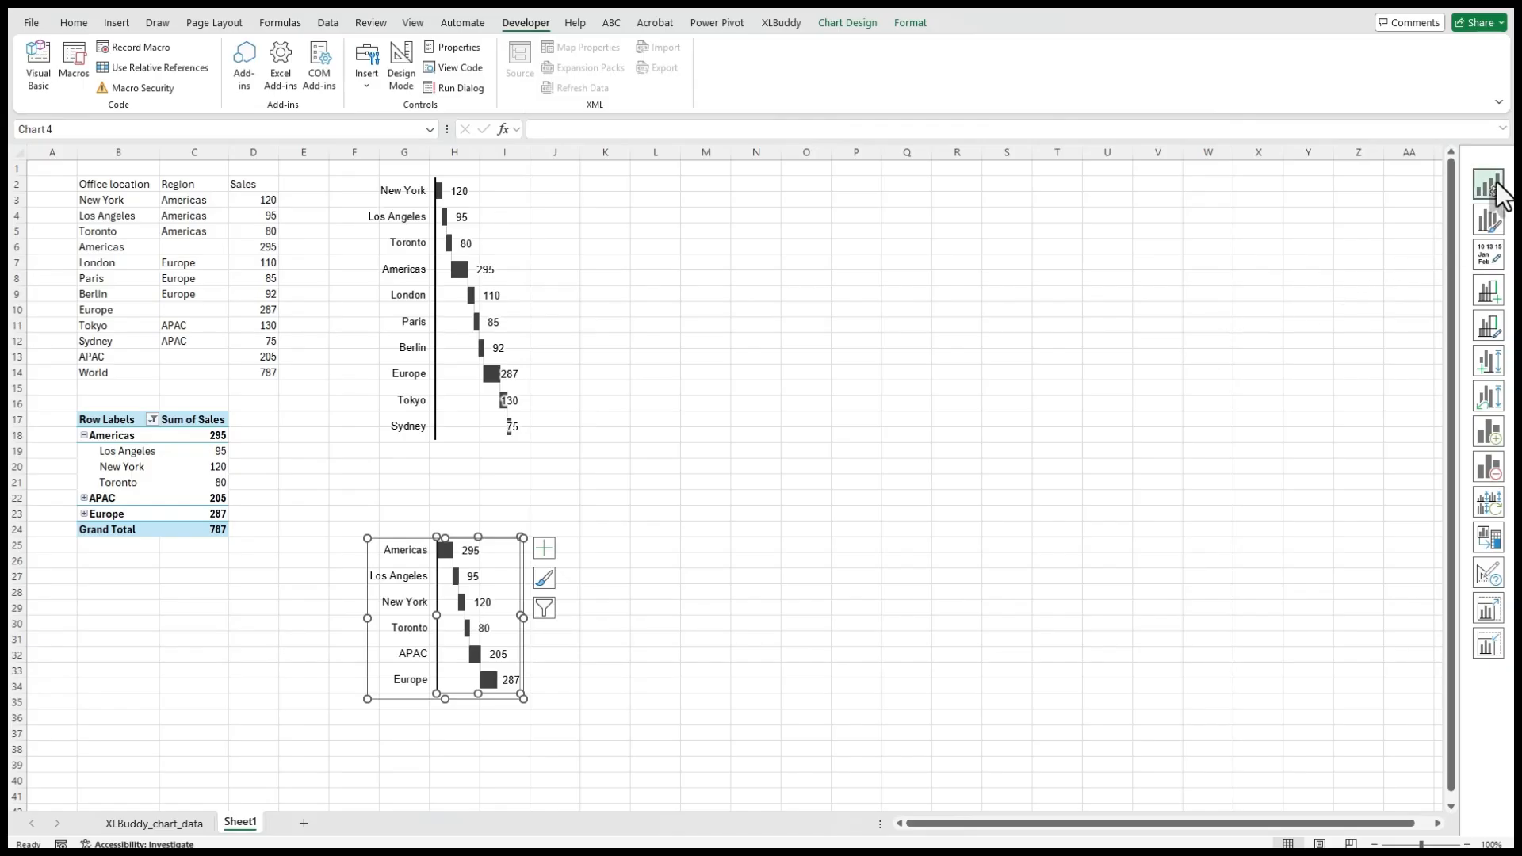
click(1495, 187)
click(1438, 246)
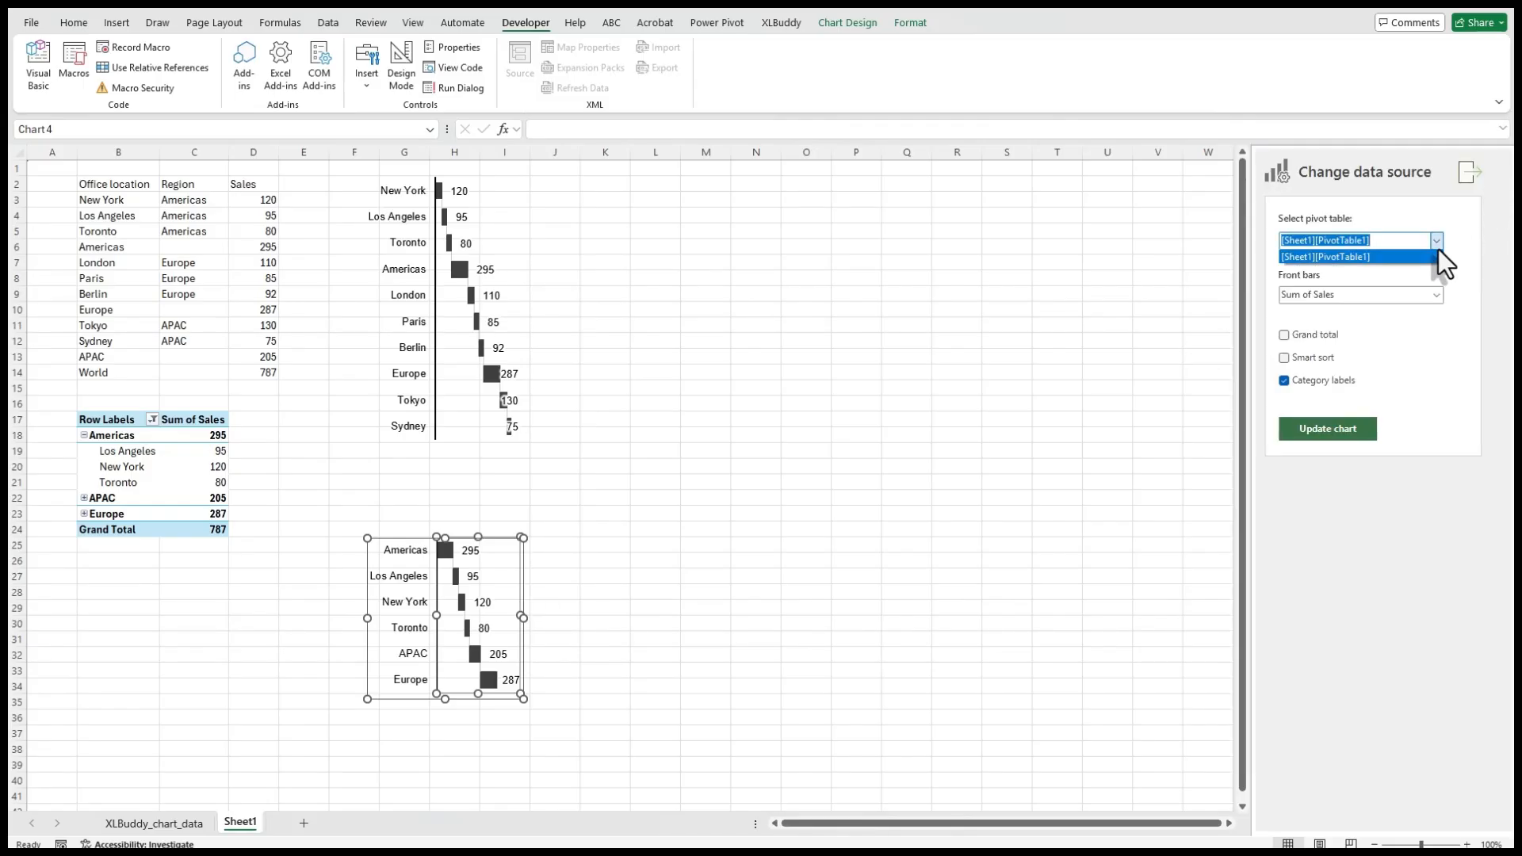
click(1438, 249)
click(1440, 298)
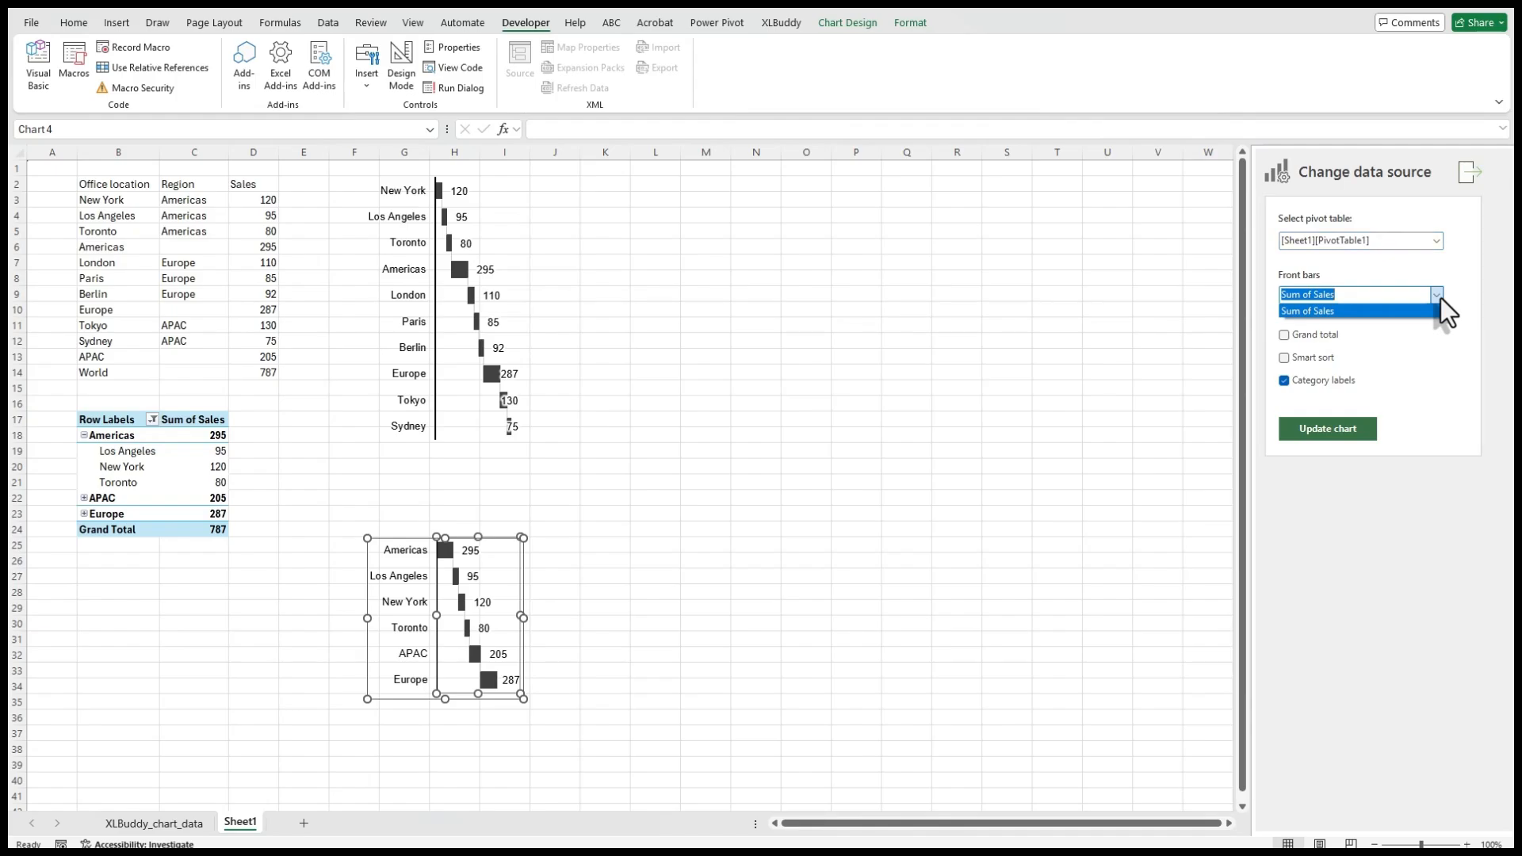
click(1440, 296)
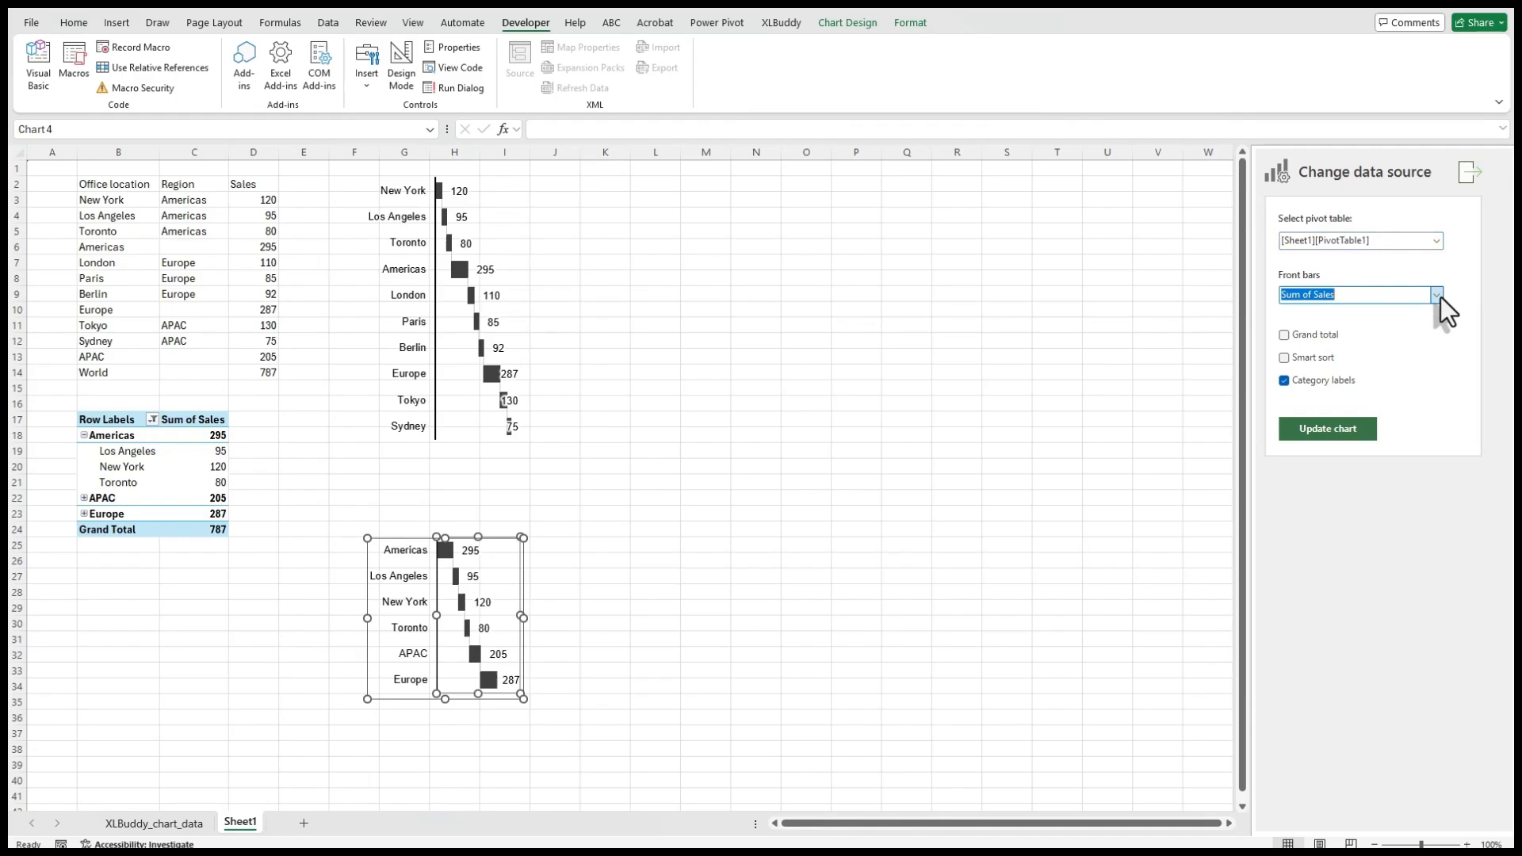
Include the grand total and remove the category labels in the lower pivot-based chart, updating it
click(1304, 335)
click(1319, 380)
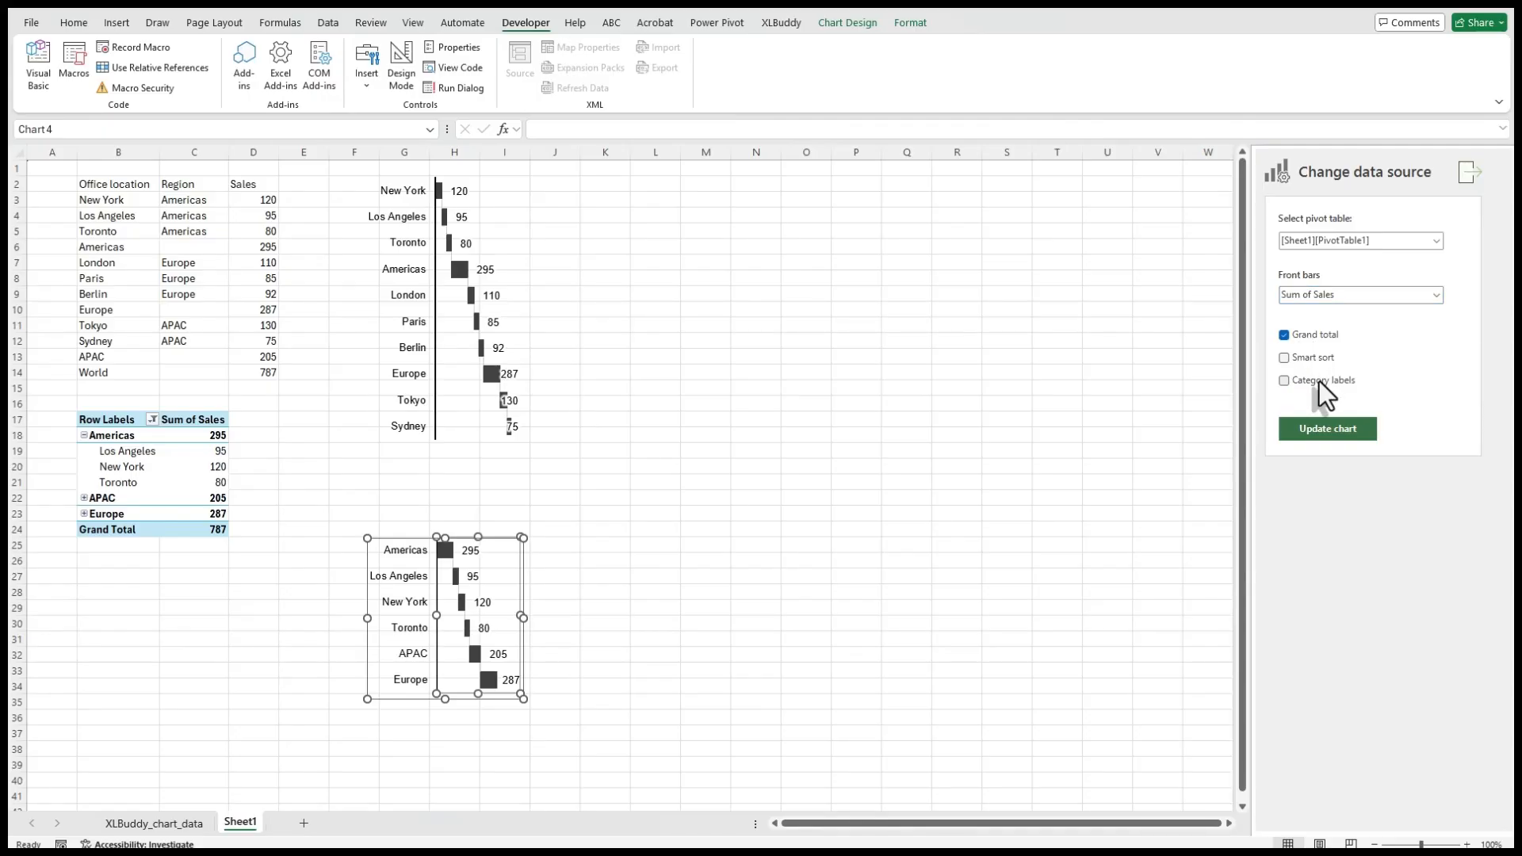
click(1315, 428)
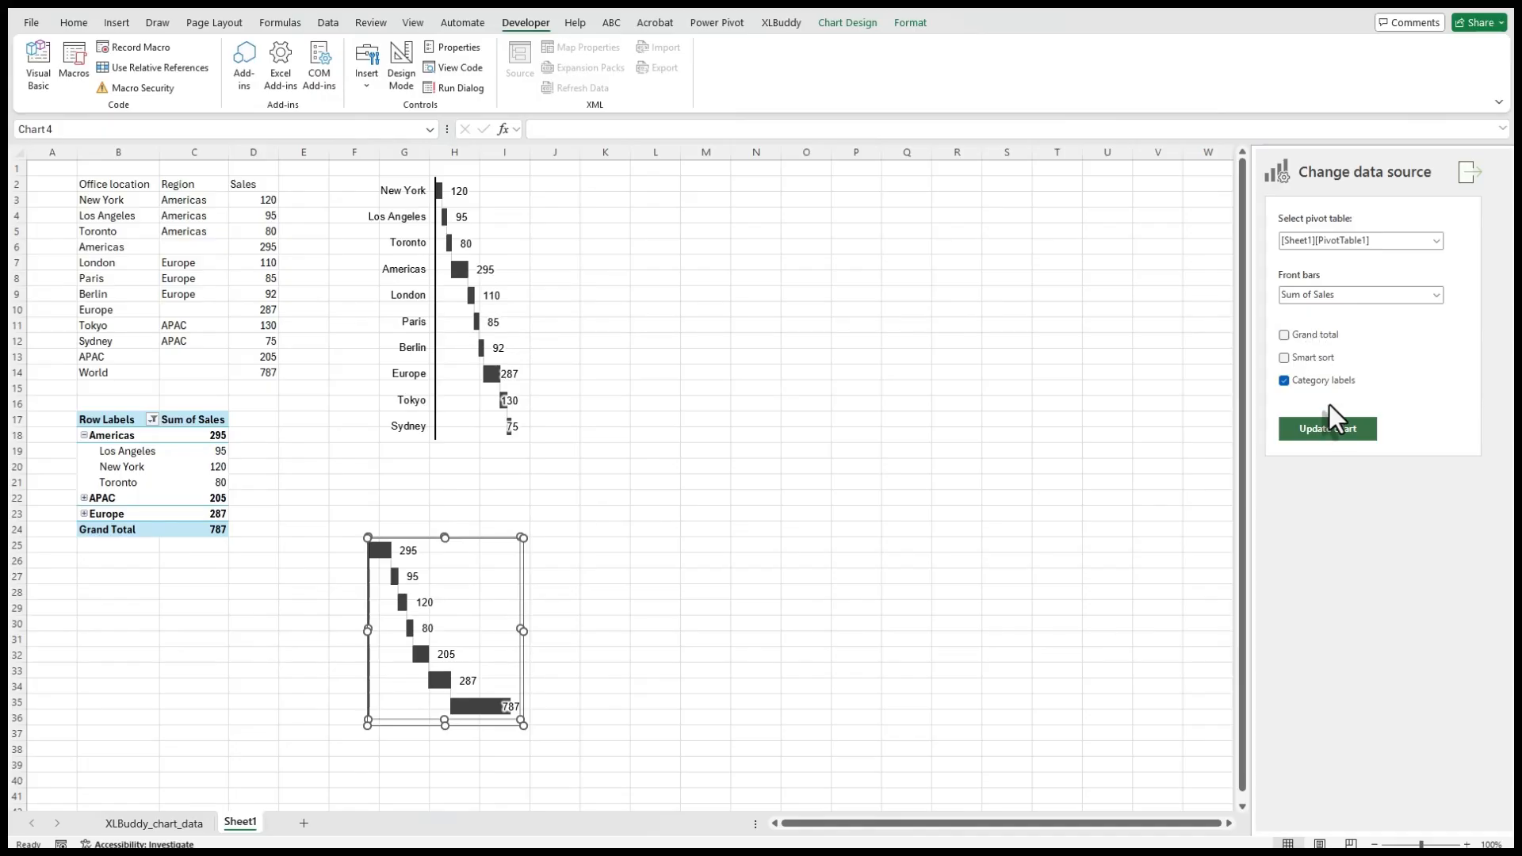
Update the lower chart with category labels shown again and the grand total excluded
click(1328, 430)
click(652, 470)
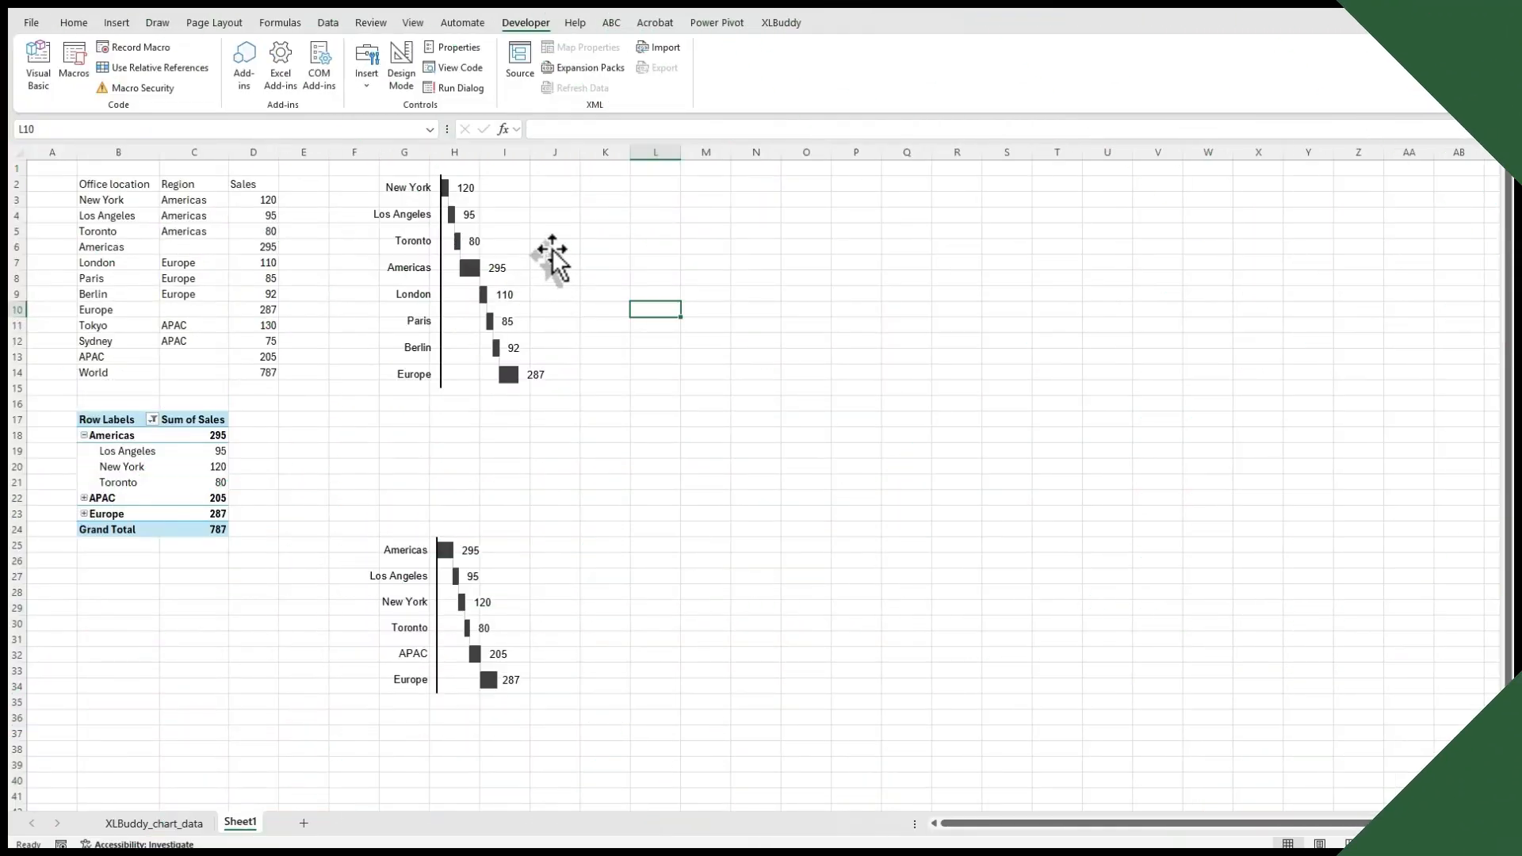
Make the Americas point, (4) 295, cumulative in the upper waterfall chart's formatting settings
click(520, 323)
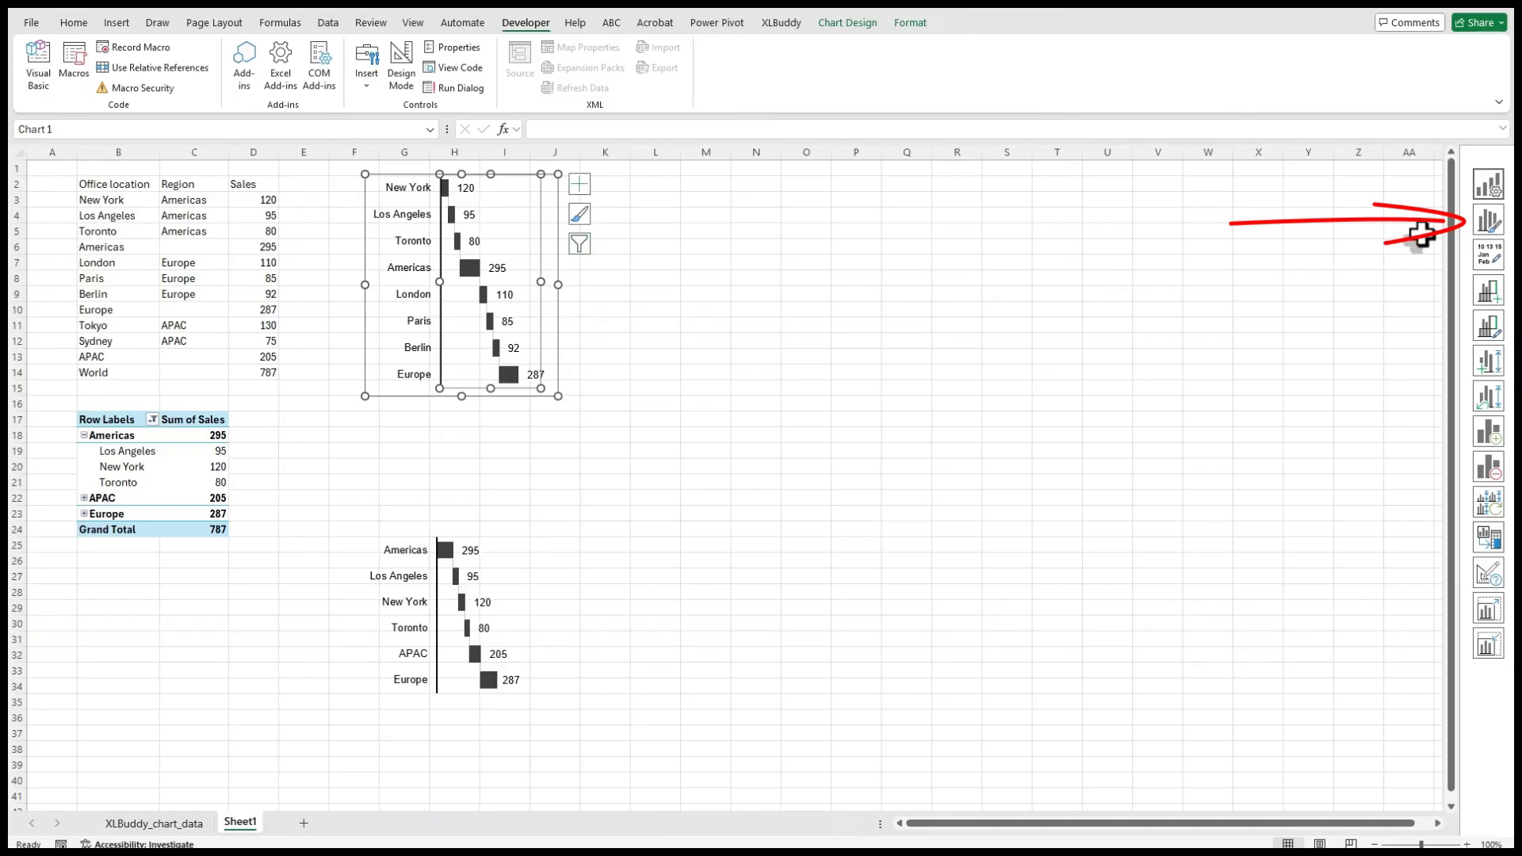
click(1487, 221)
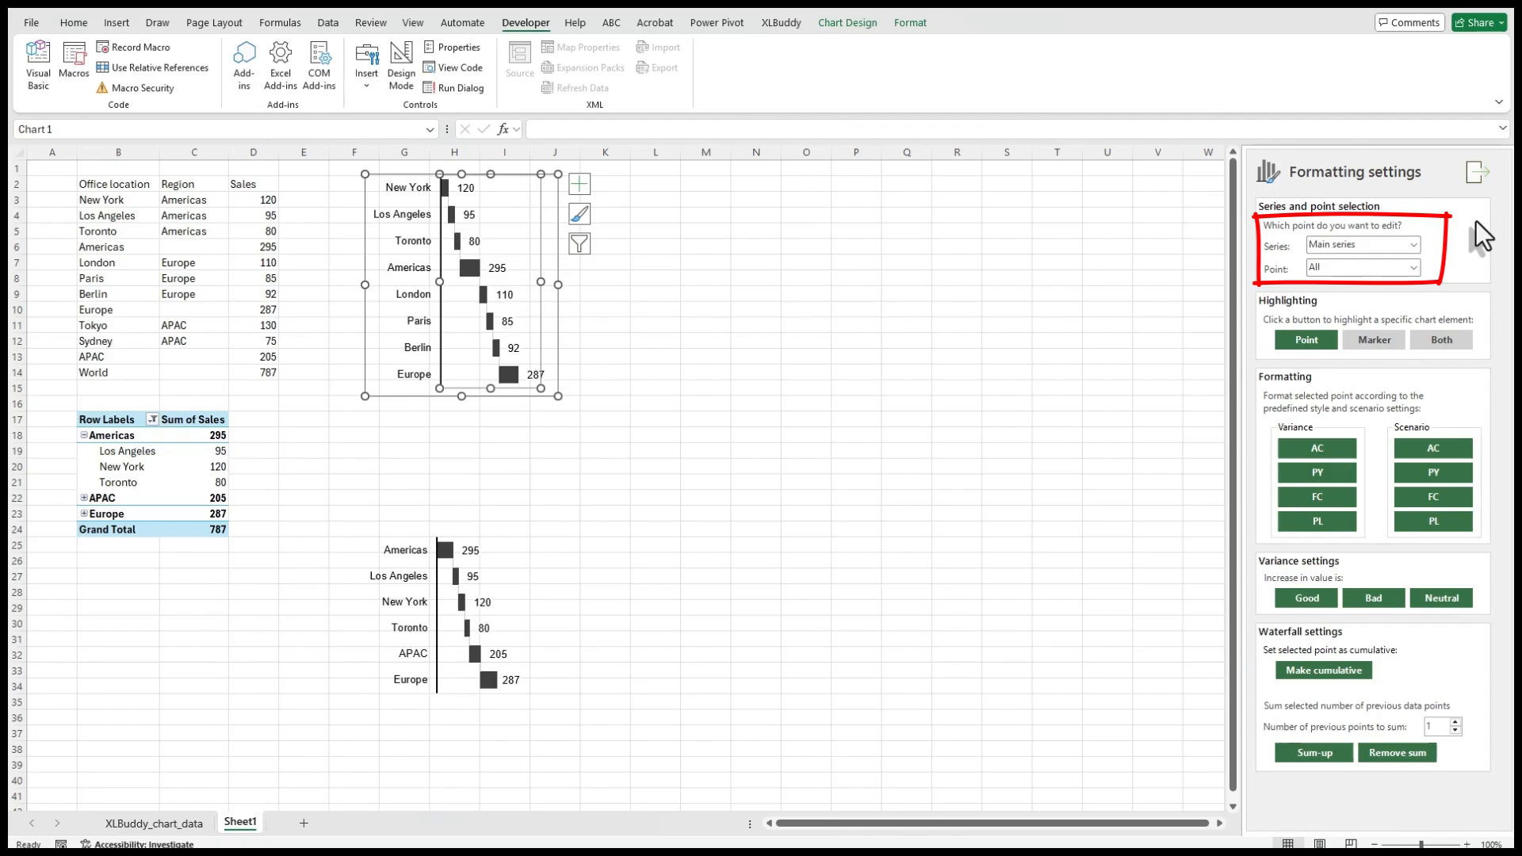
click(1414, 245)
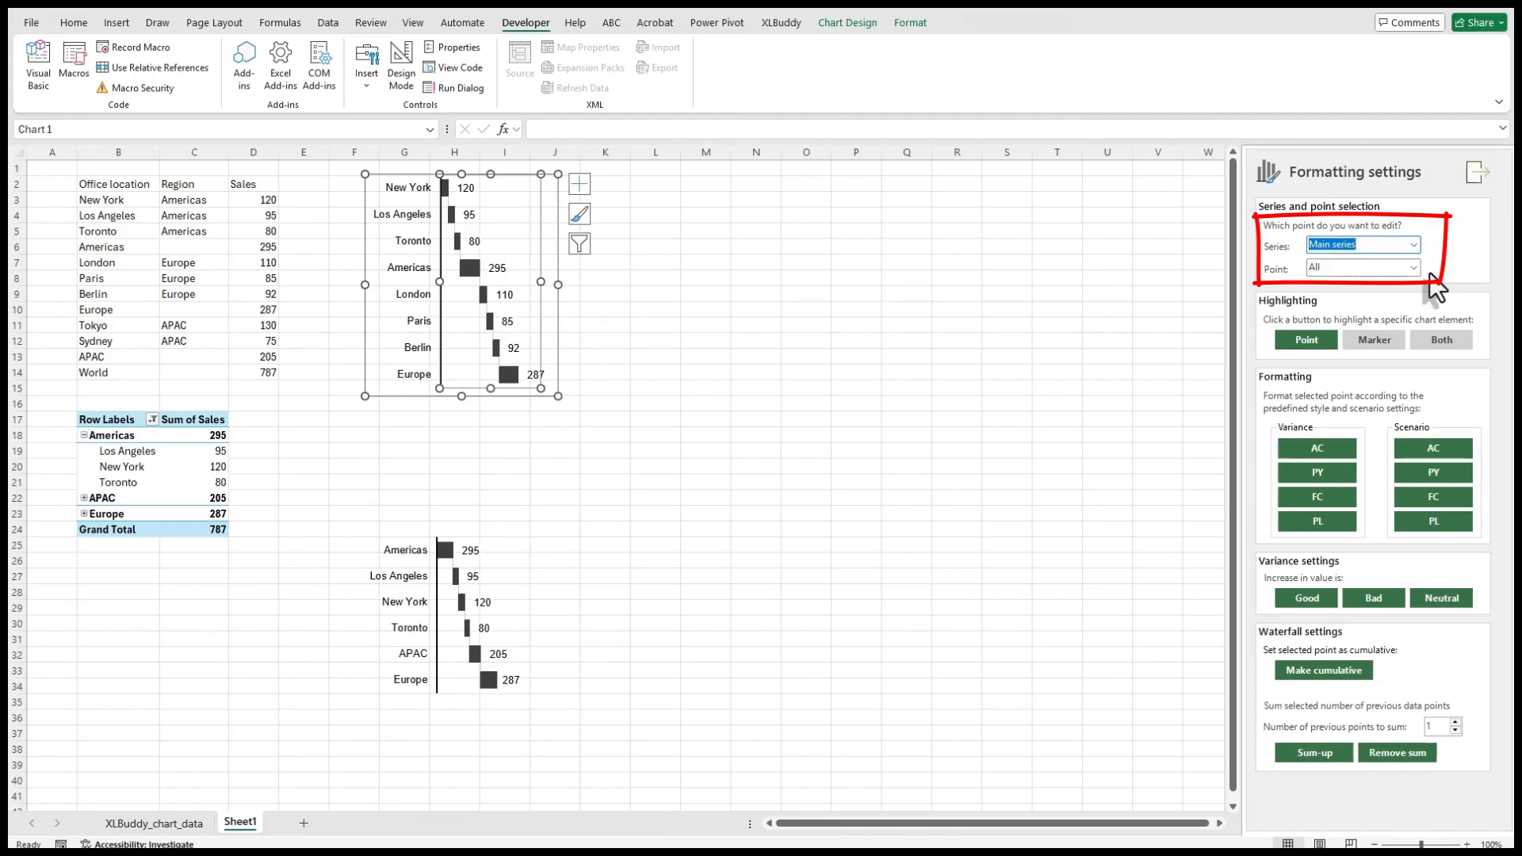
click(1416, 267)
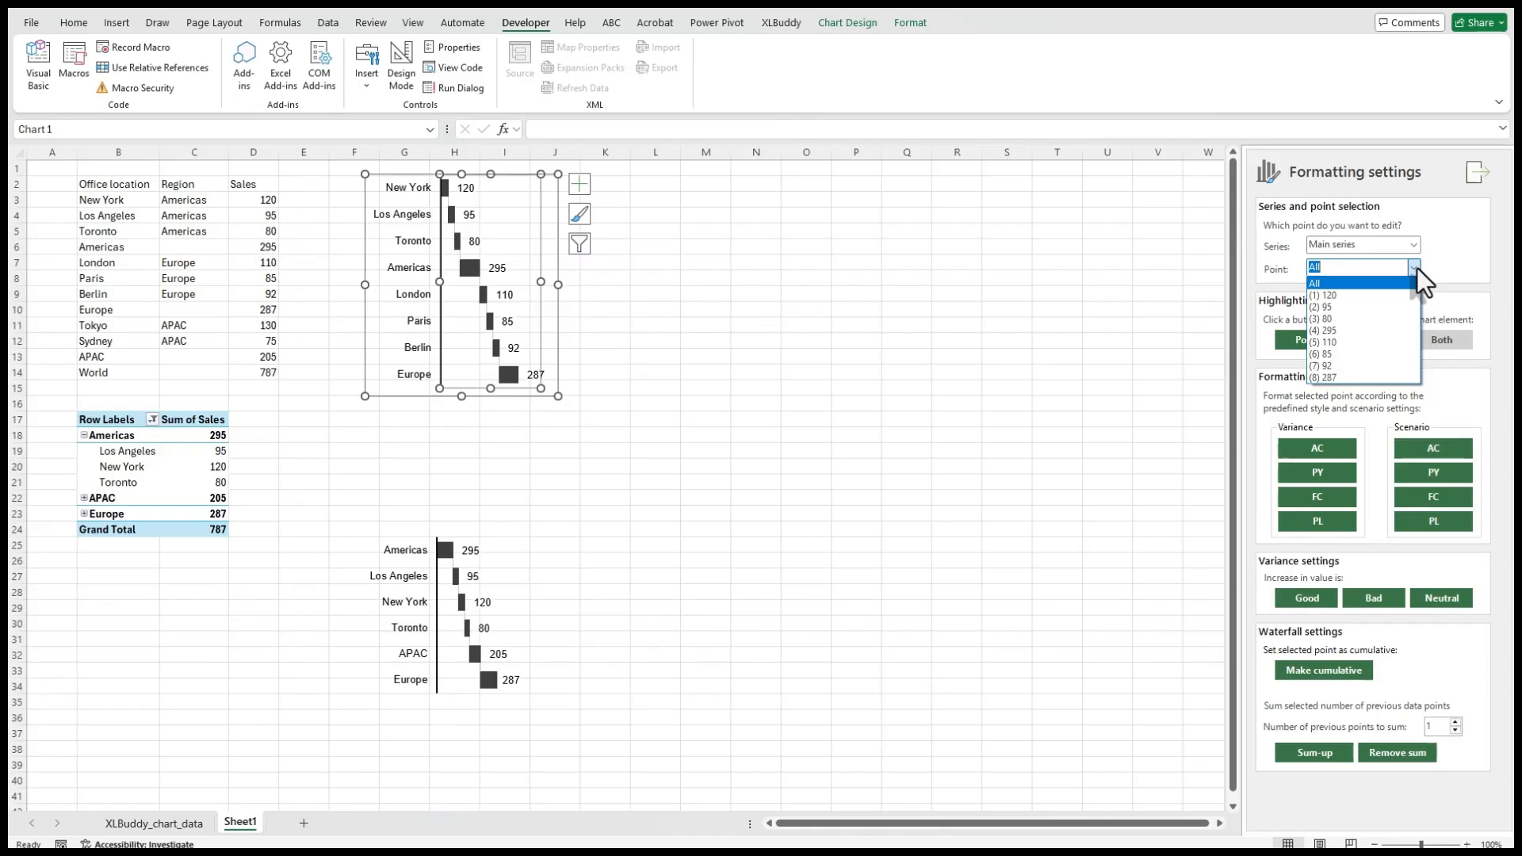
click(1390, 330)
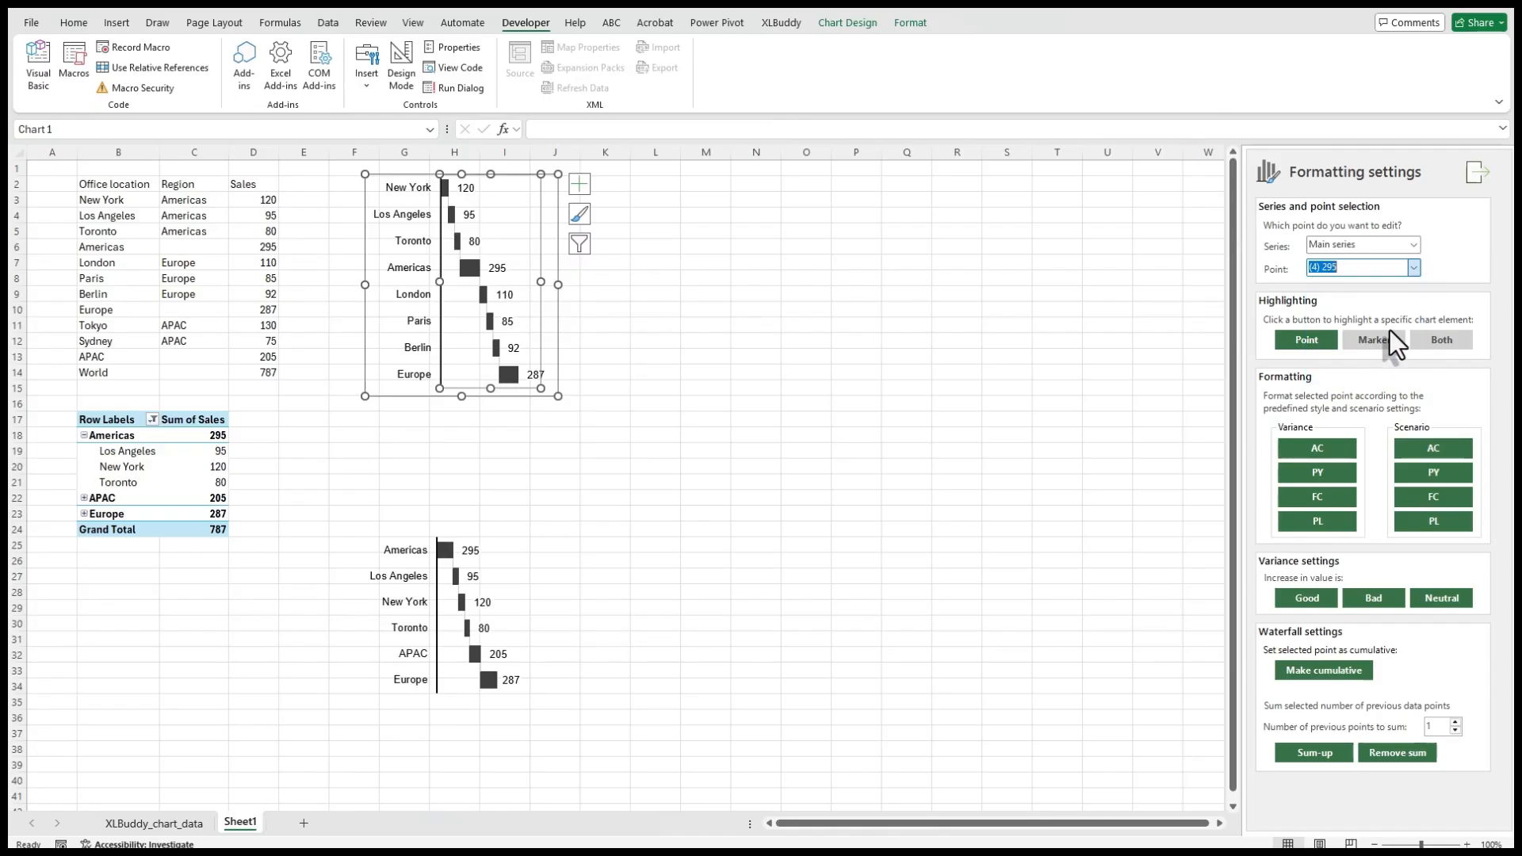
click(1349, 673)
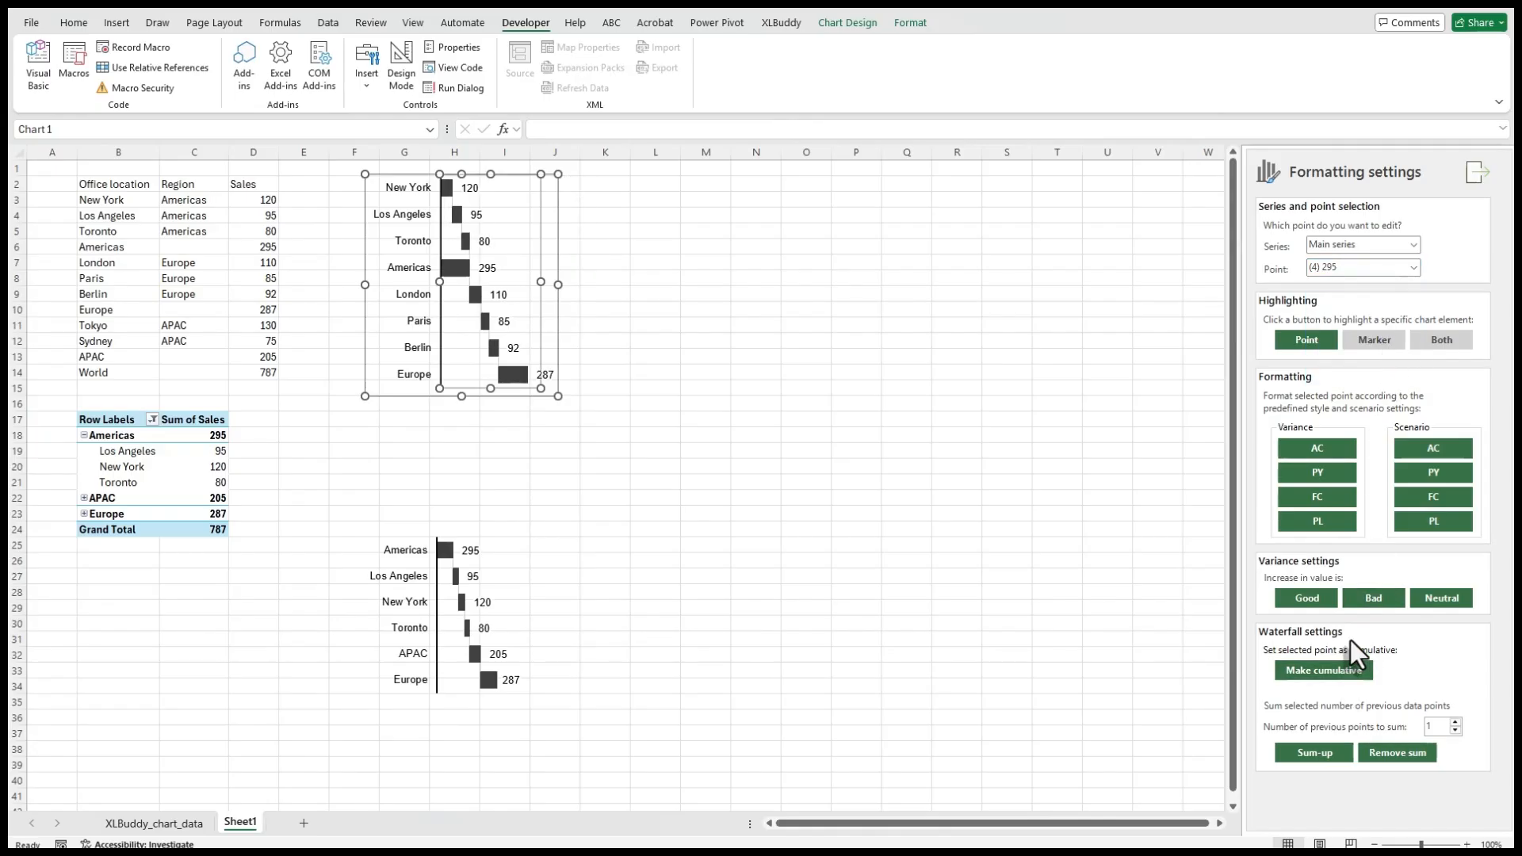
Make the Europe point, (8) 287, sum up the 3 previous points in the upper chart
click(1415, 268)
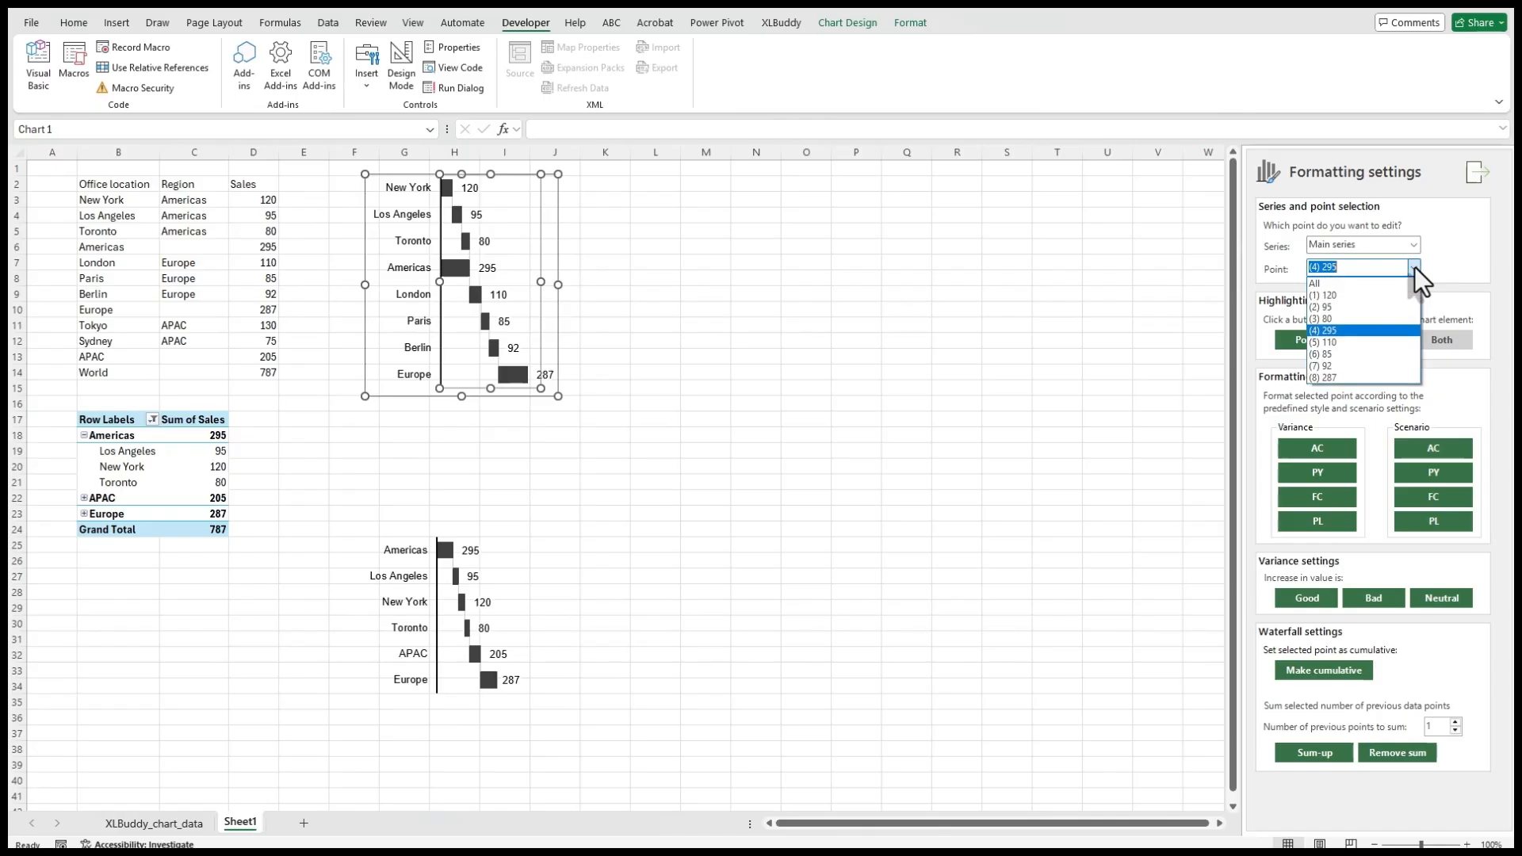
click(1376, 377)
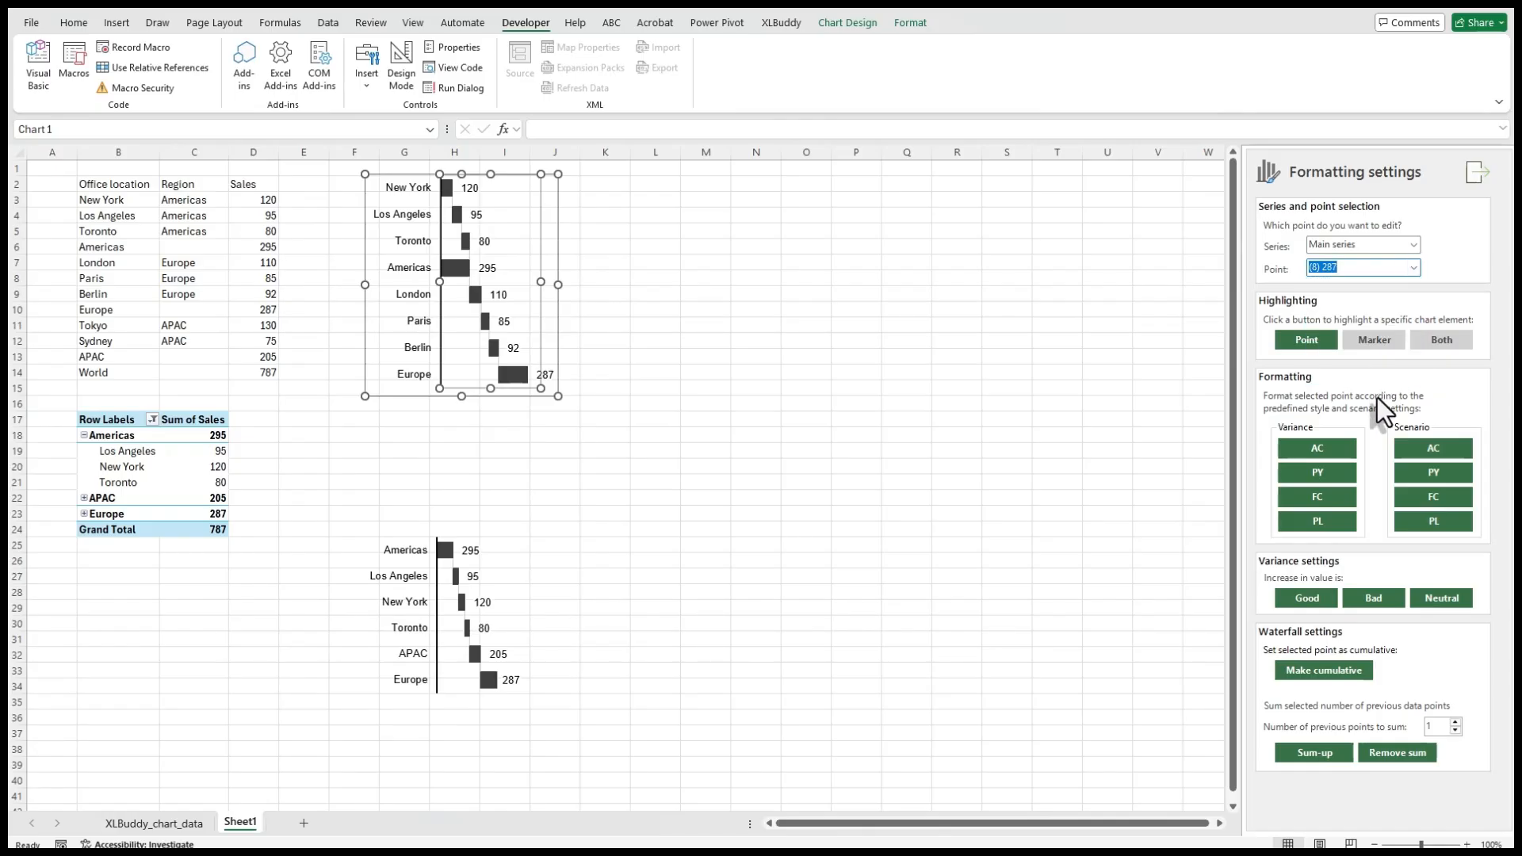
click(1455, 722)
click(1454, 722)
click(1323, 753)
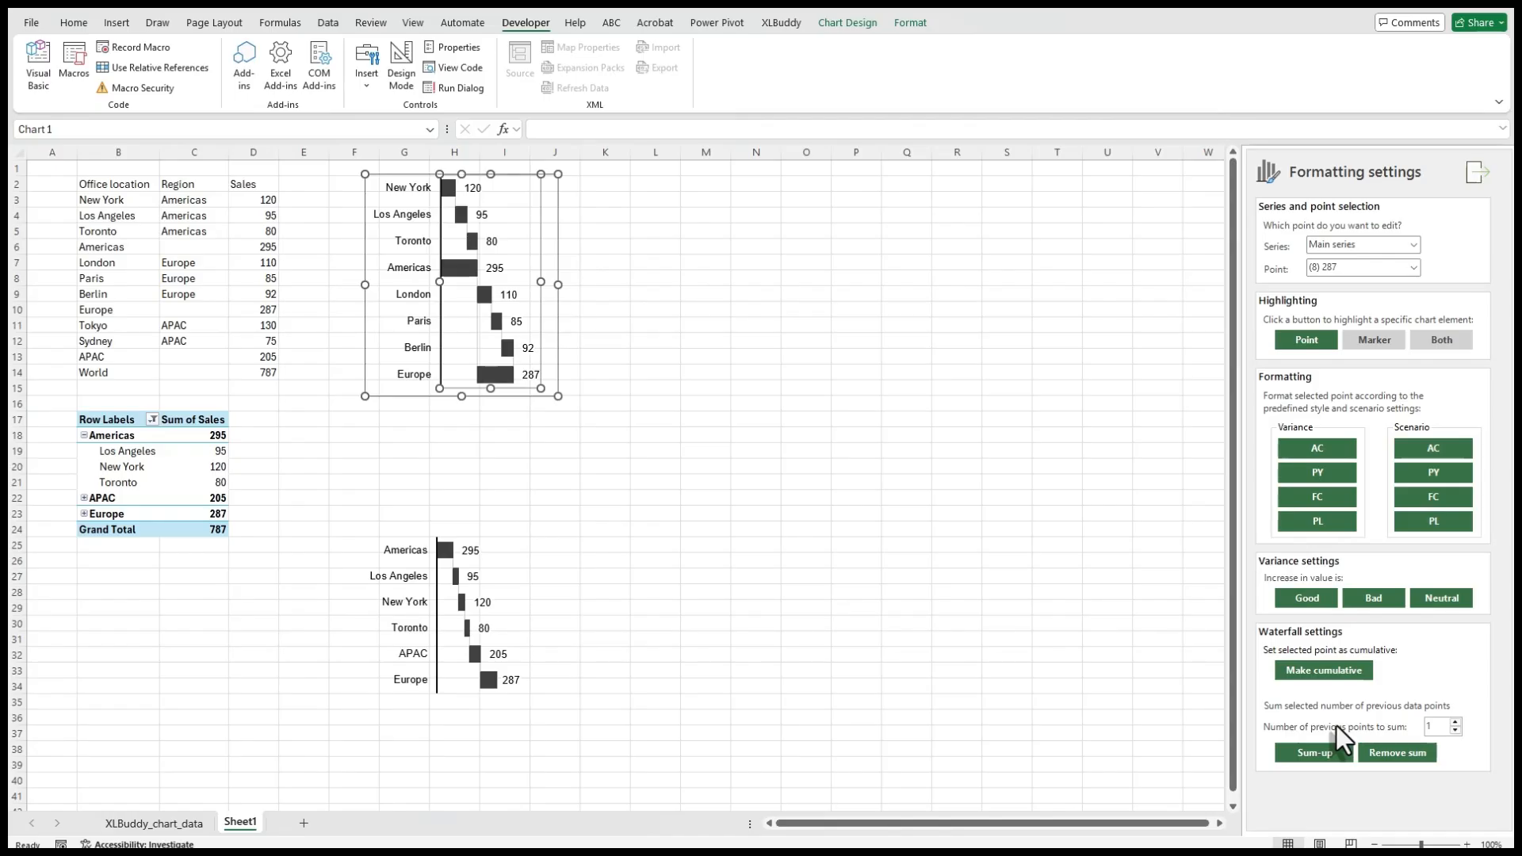
Apply the FC scenario formatting to all points of the upper chart's main series
click(1414, 267)
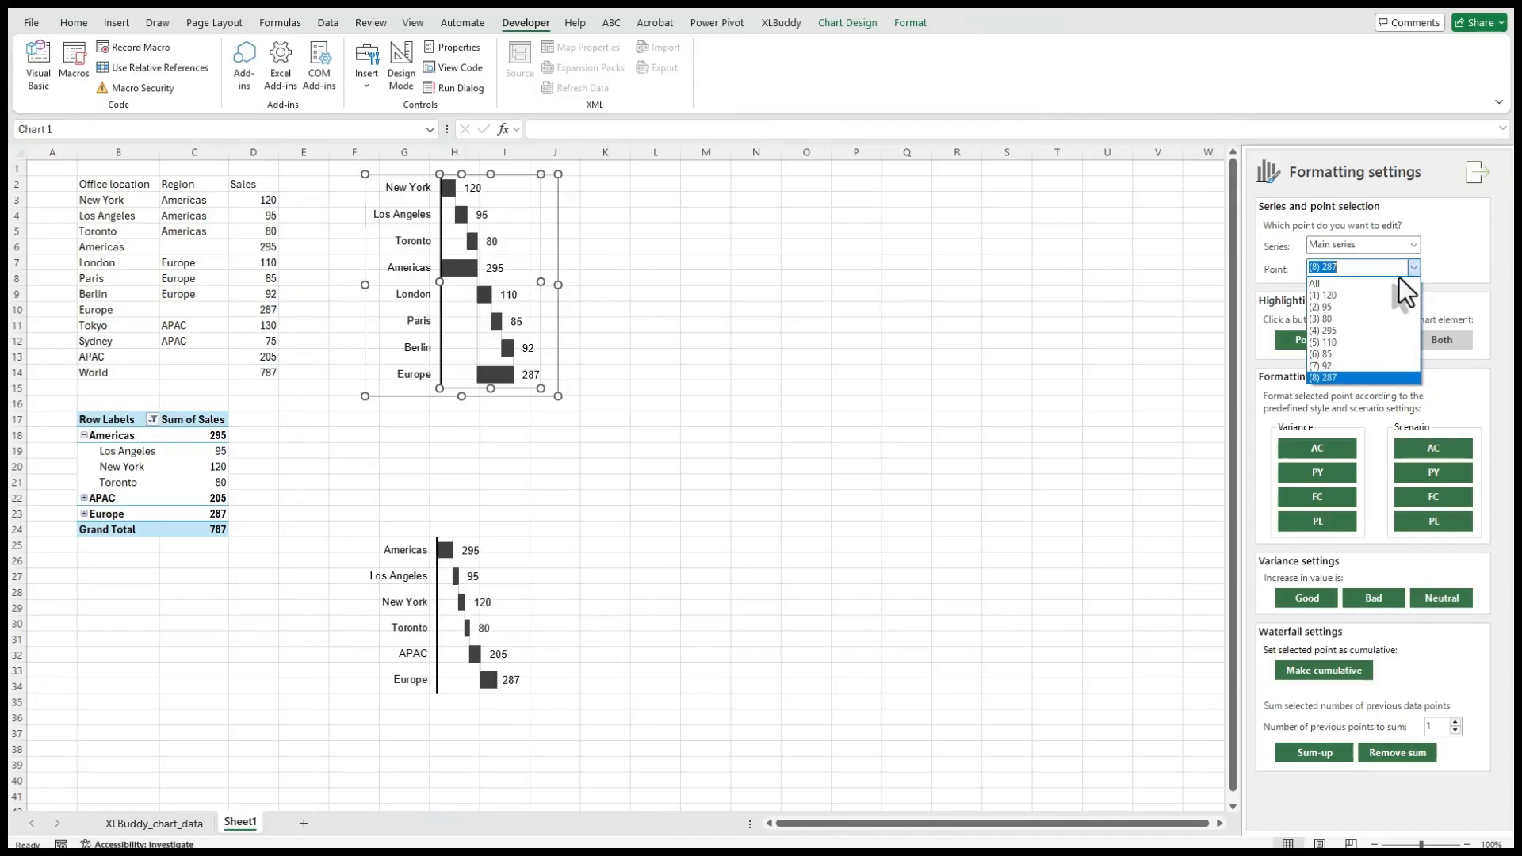
click(1397, 279)
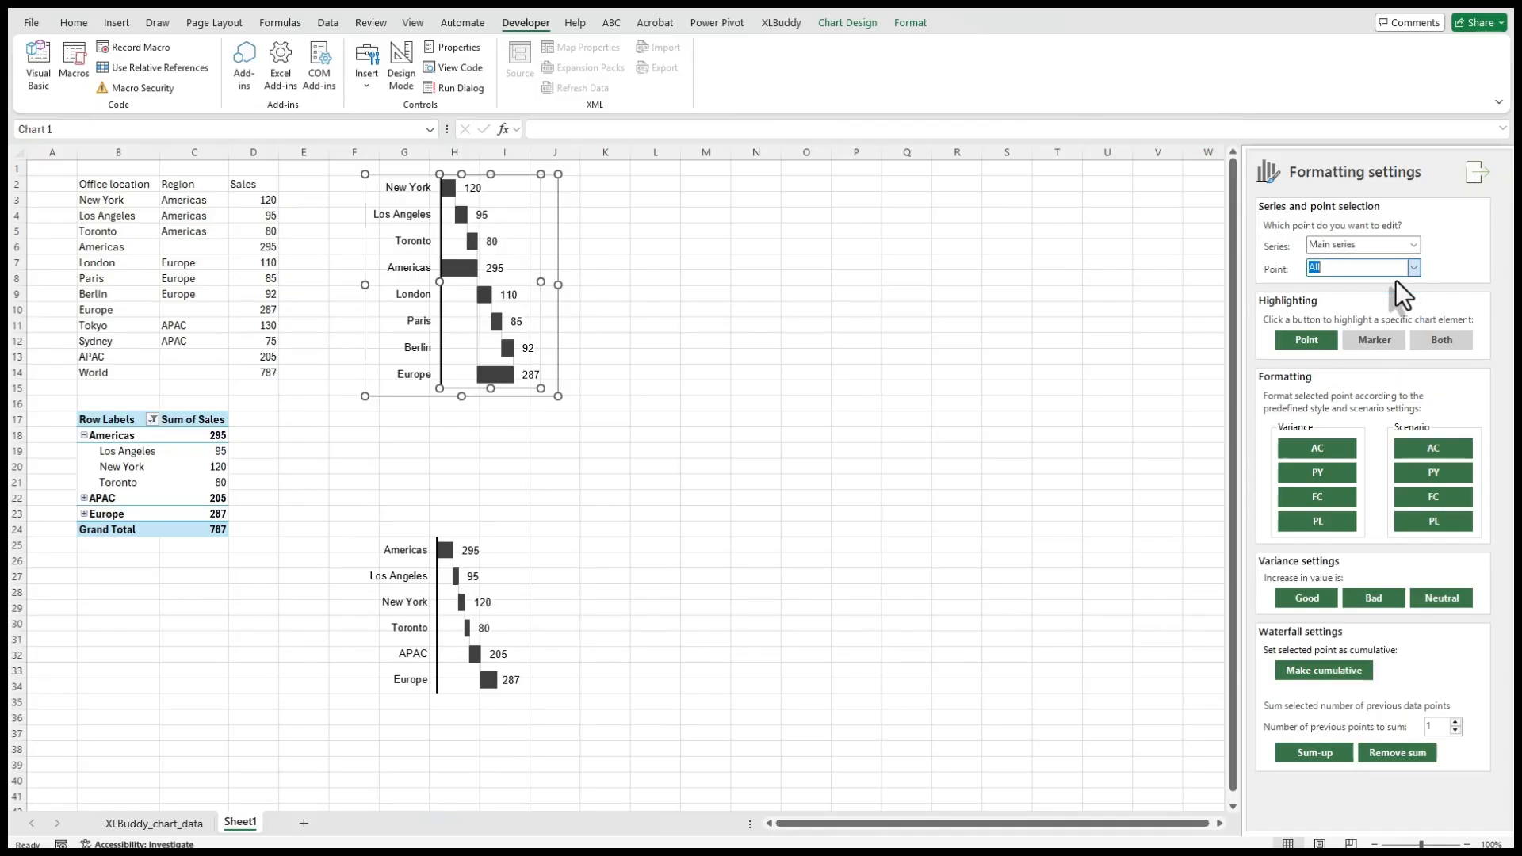
click(1440, 499)
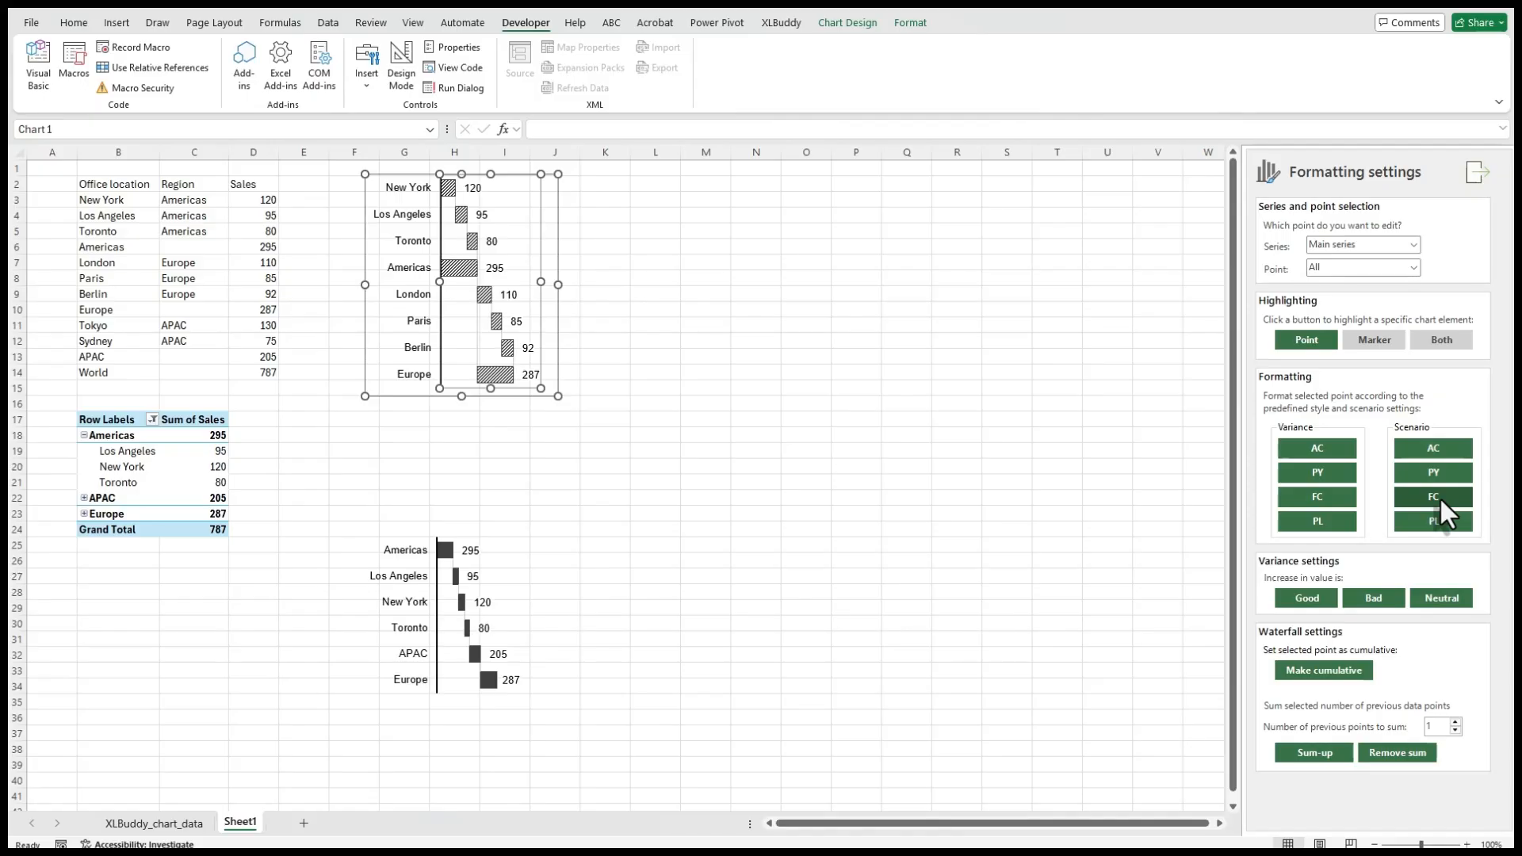
Apply the FC variance formatting to the New York, Los Angeles and Toronto points of the upper chart
scroll(1358, 270, down, 1)
click(1343, 501)
scroll(1338, 269, down, 1)
click(1316, 496)
scroll(1368, 266, down, 1)
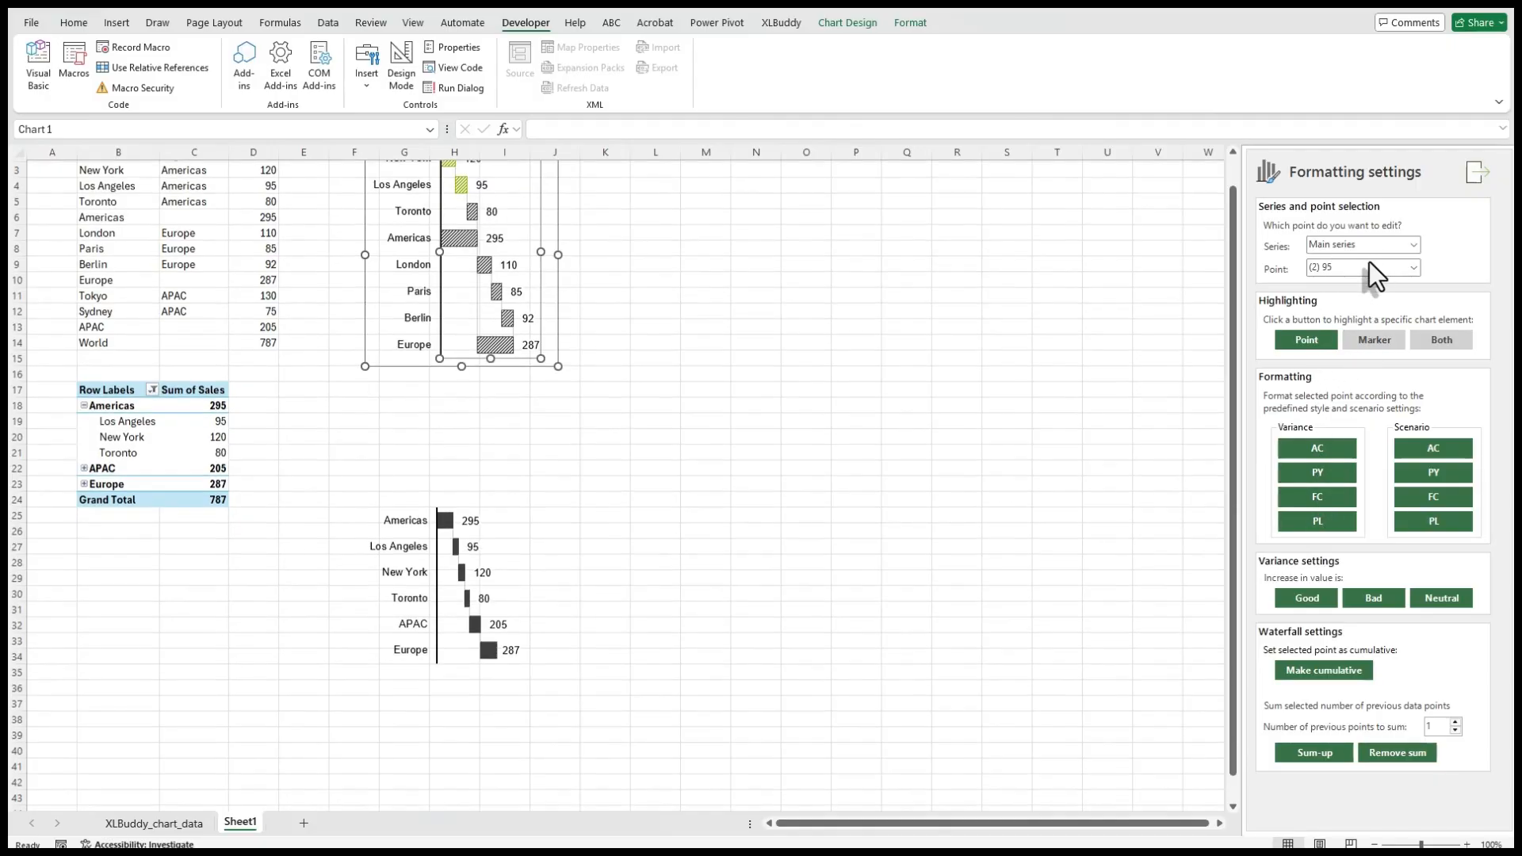
scroll(1368, 262, down, 1)
scroll(1108, 353, up, 1)
click(1325, 499)
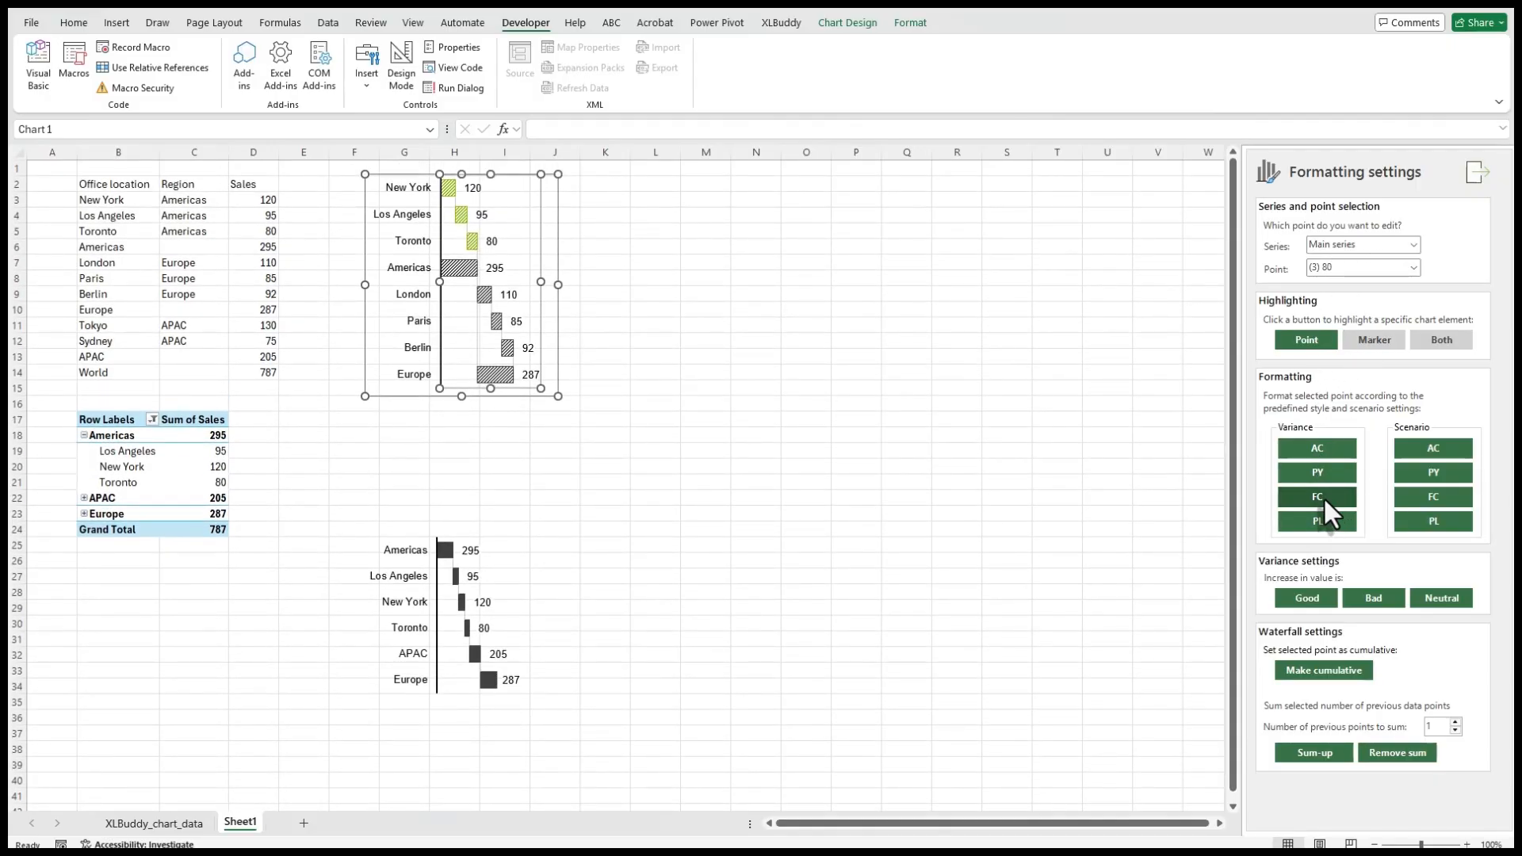
Apply the FC variance formatting to the London, Paris and Berlin points of the upper chart
scroll(1360, 268, down, 2)
click(1314, 503)
scroll(1360, 268, down, 1)
click(1330, 499)
scroll(1360, 268, down, 1)
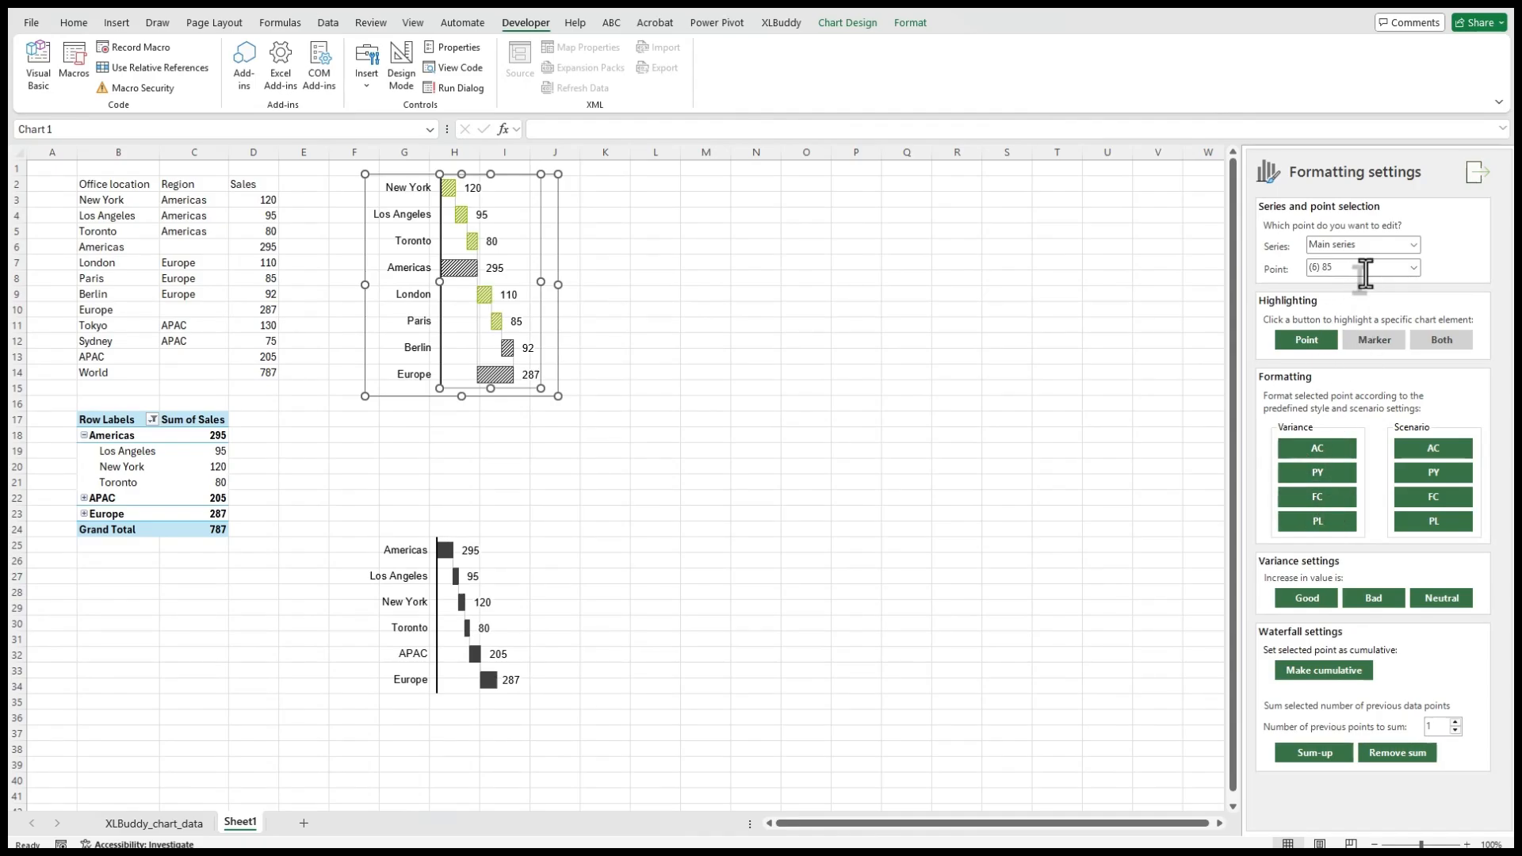
click(1316, 499)
Set an increase in value to Bad for all points of the main series, also trying Good
click(1412, 267)
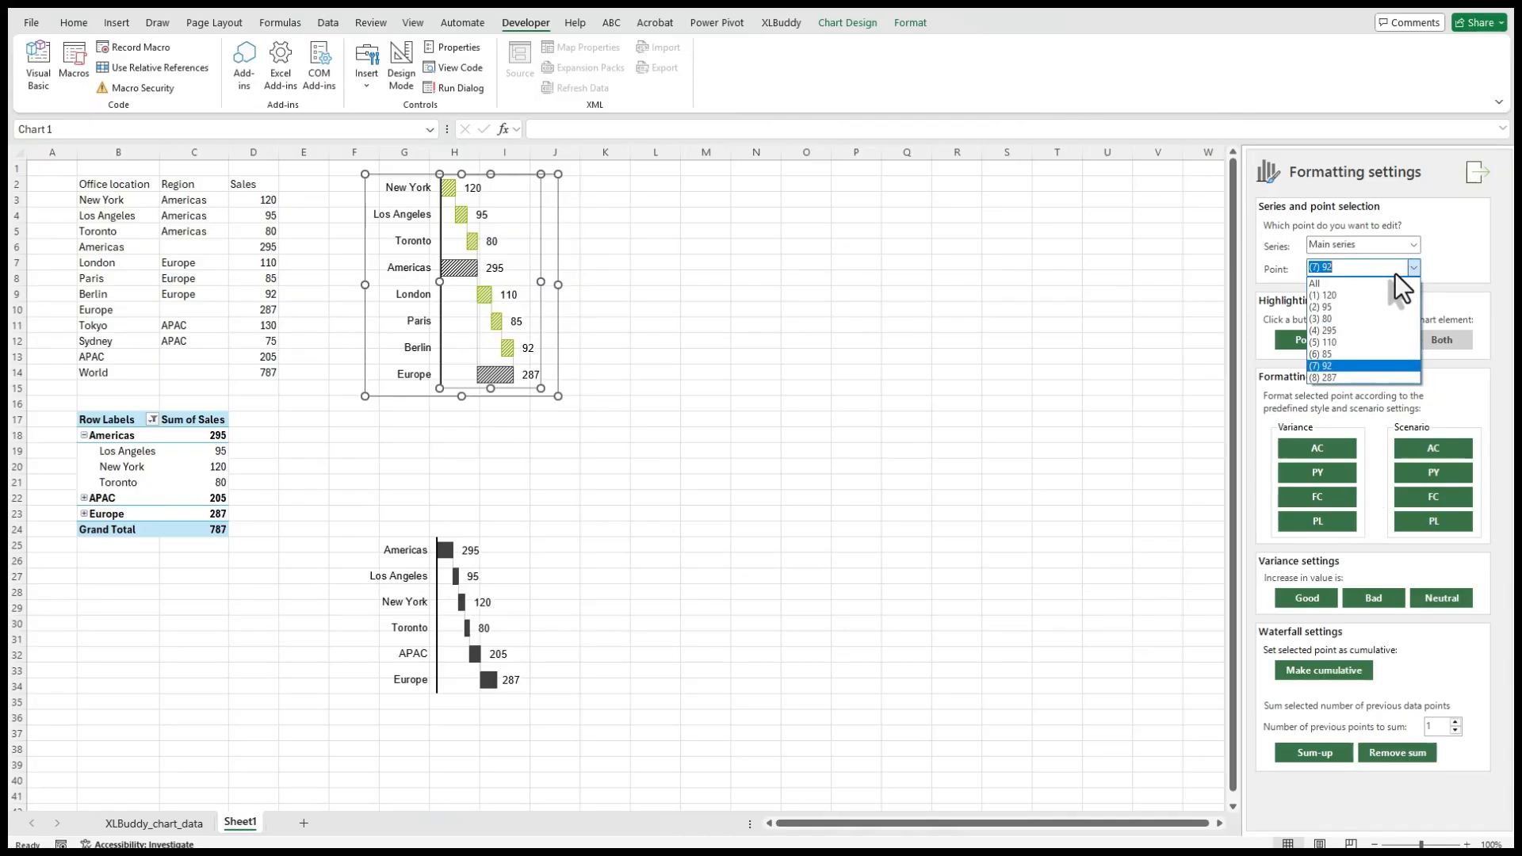
click(1386, 282)
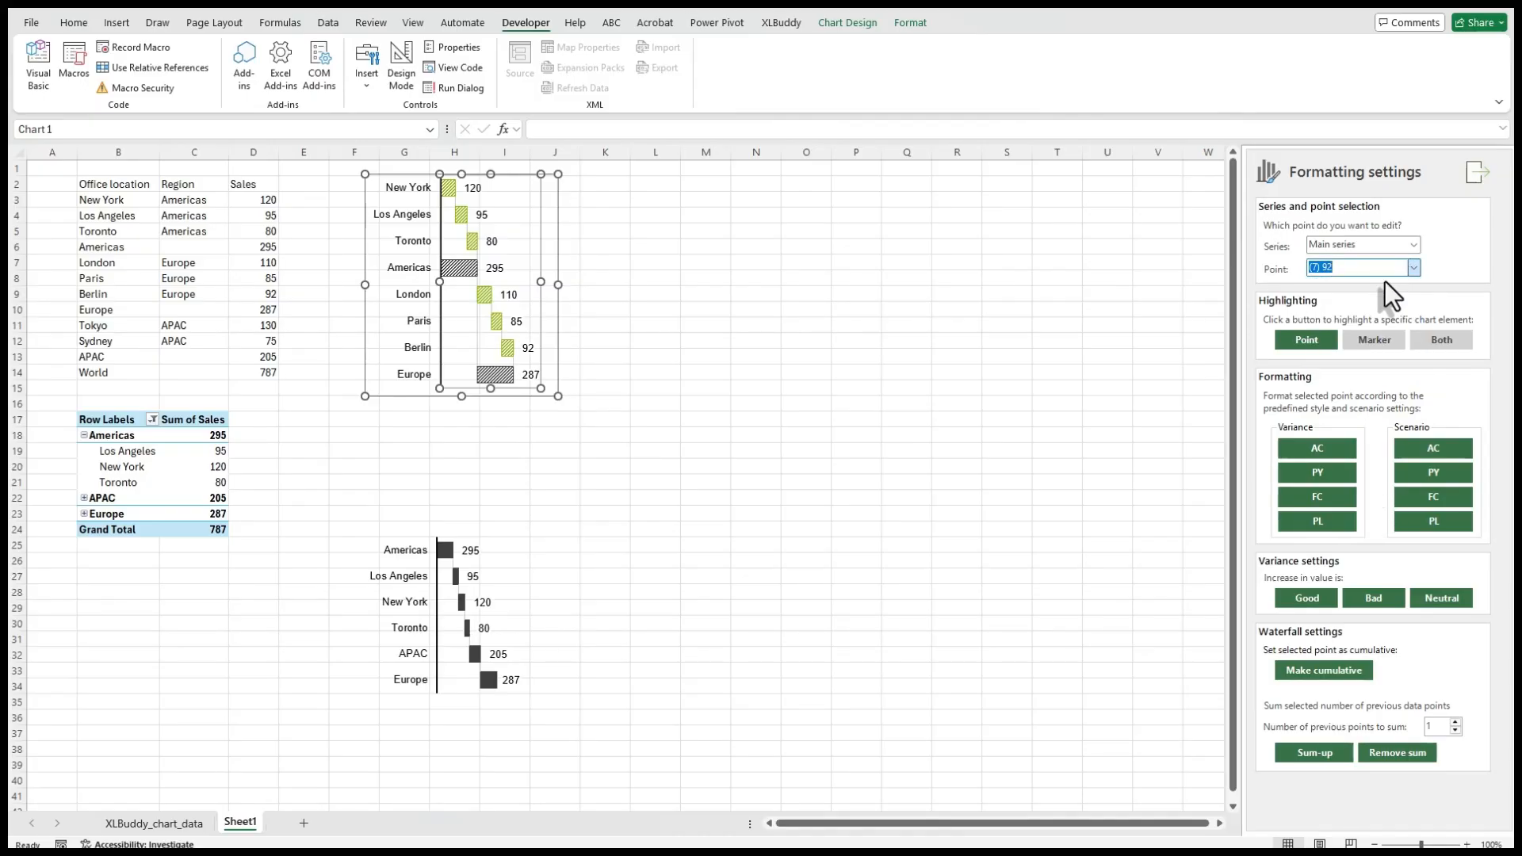
click(1372, 599)
click(1319, 596)
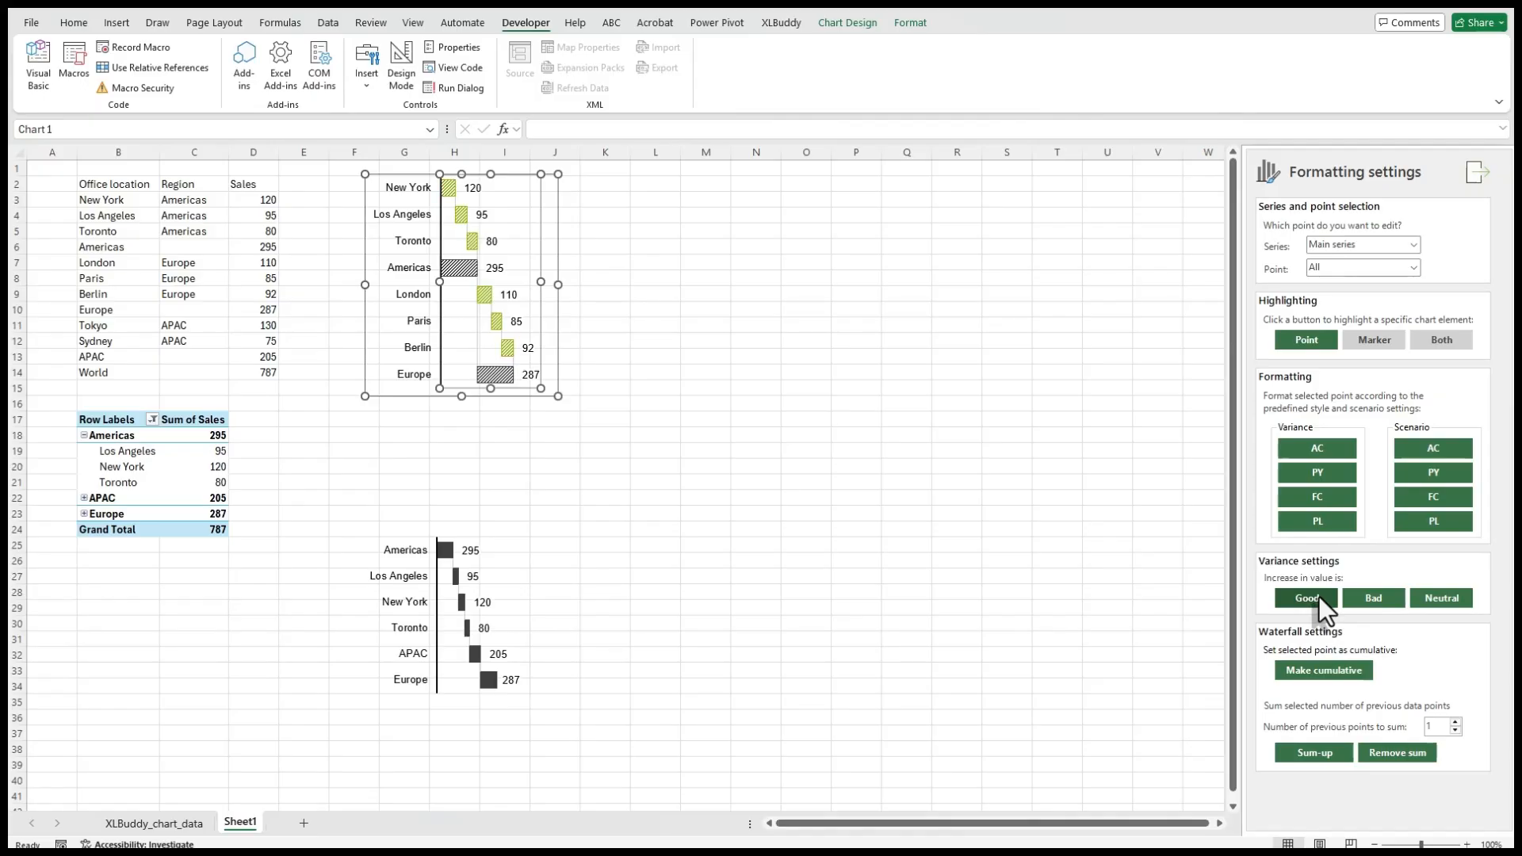
click(1356, 596)
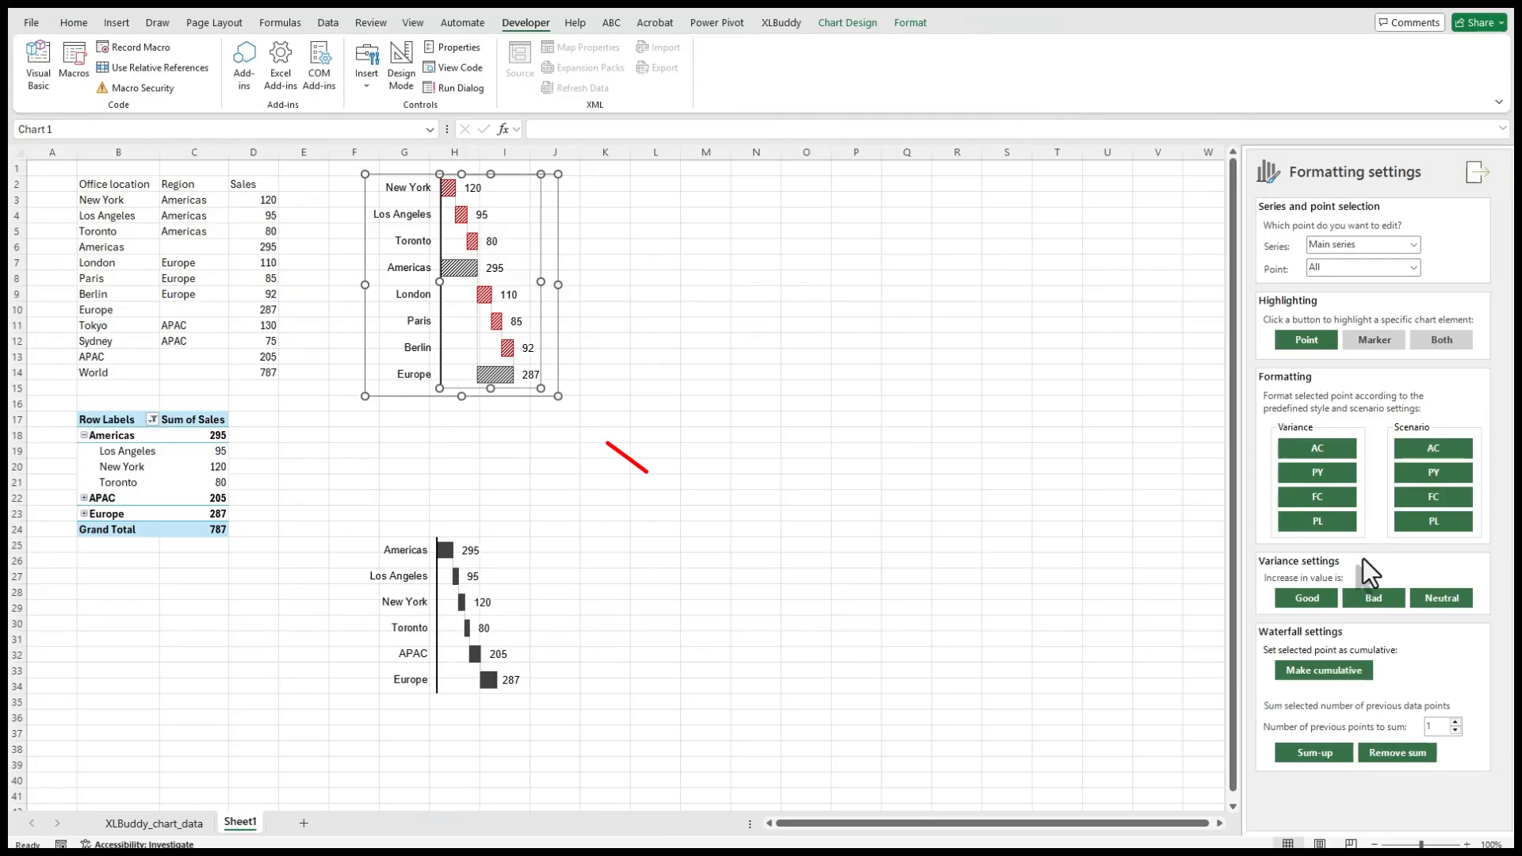
Highlight the Europe point, (8) 287, in the upper chart
click(1413, 266)
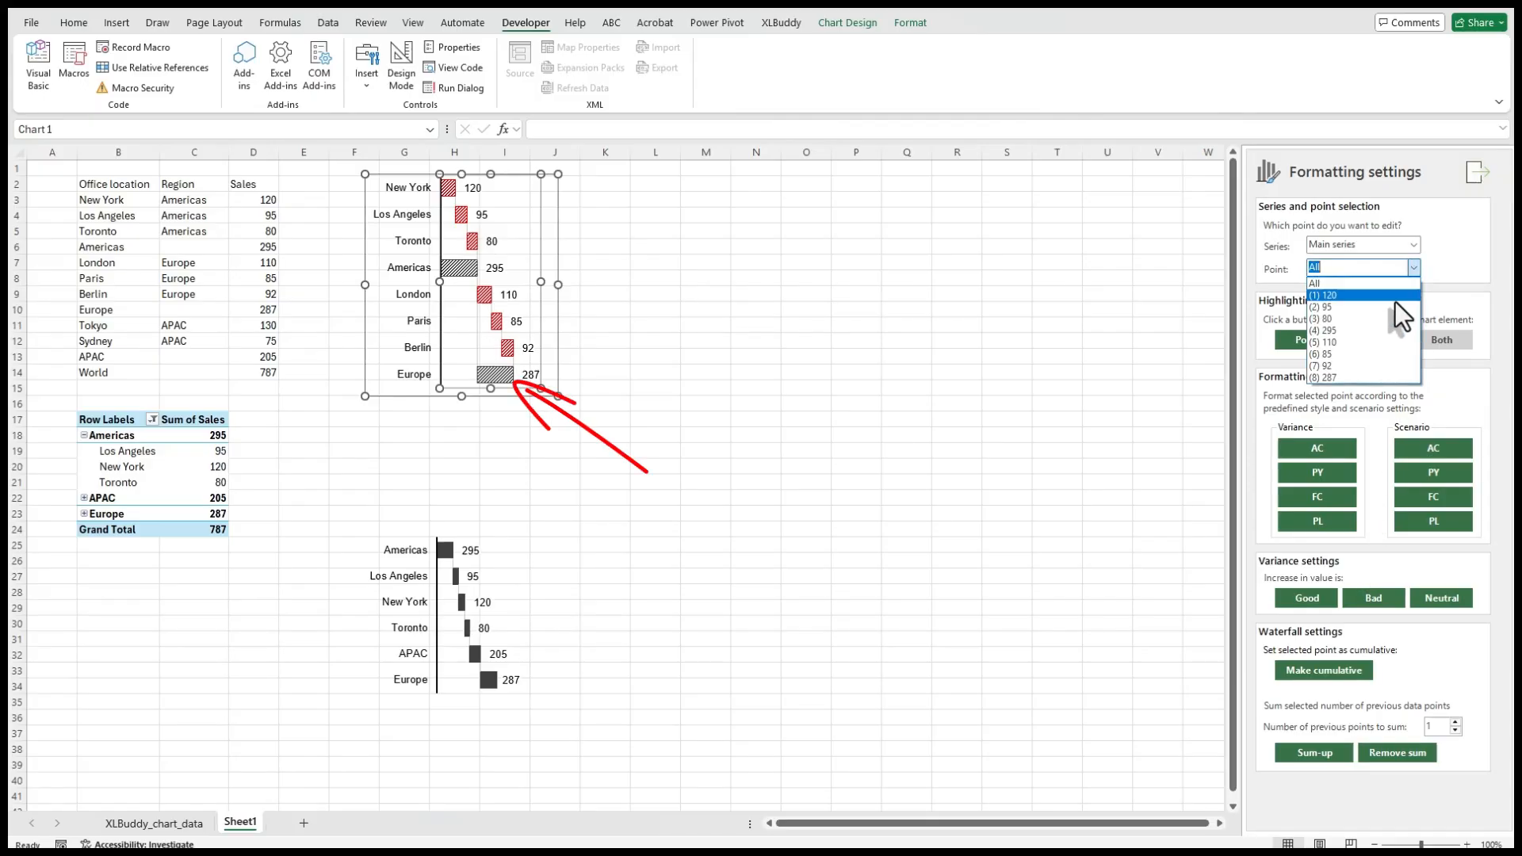
click(1361, 378)
click(1317, 337)
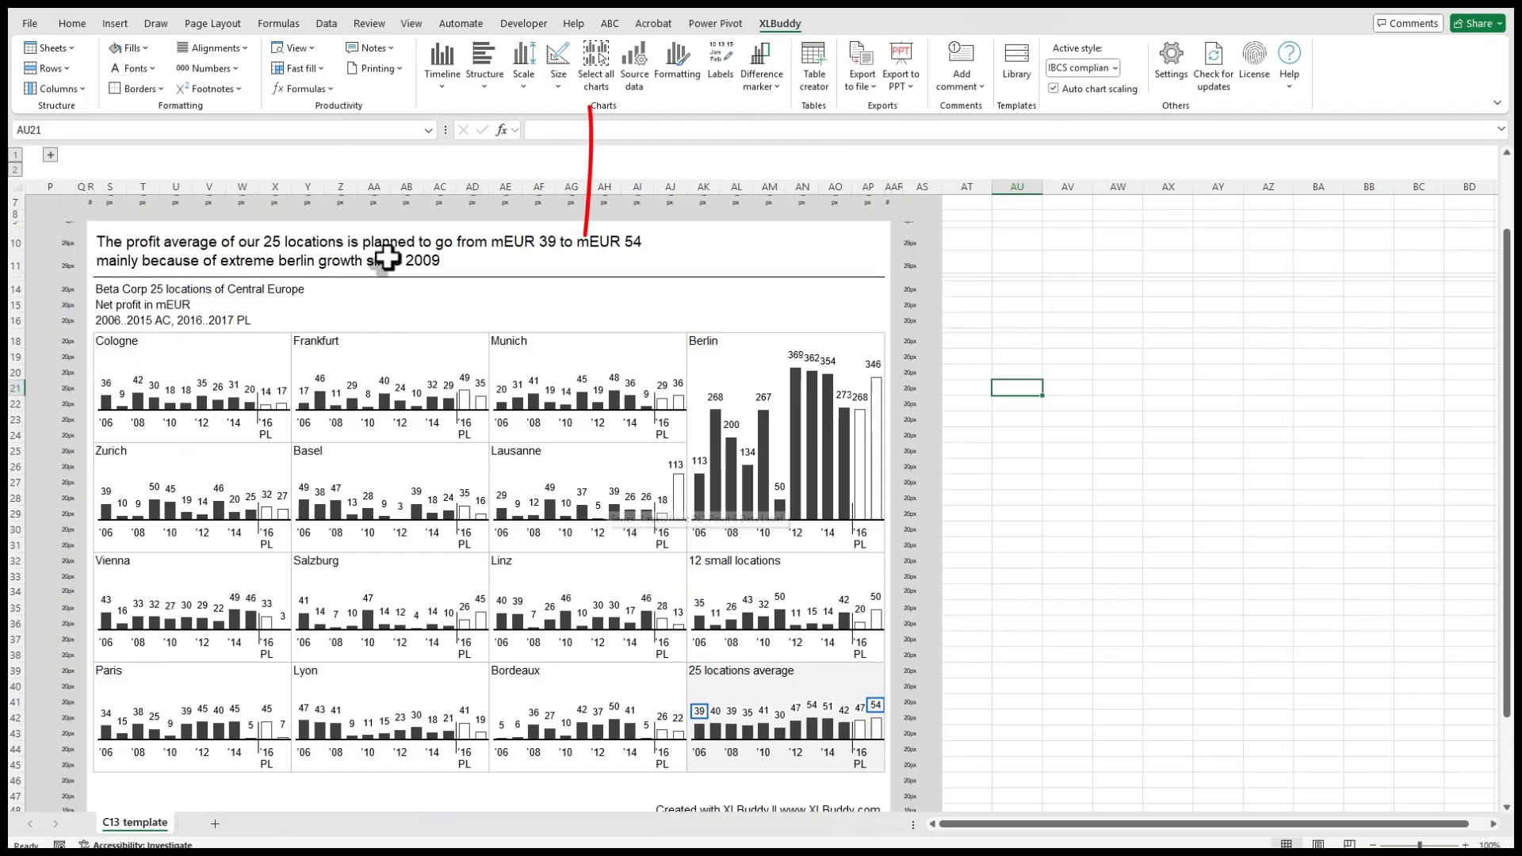
Apply the FC scenario formatting to points 11 and 12 of all charts on the sheet at once, also applying AC
click(597, 70)
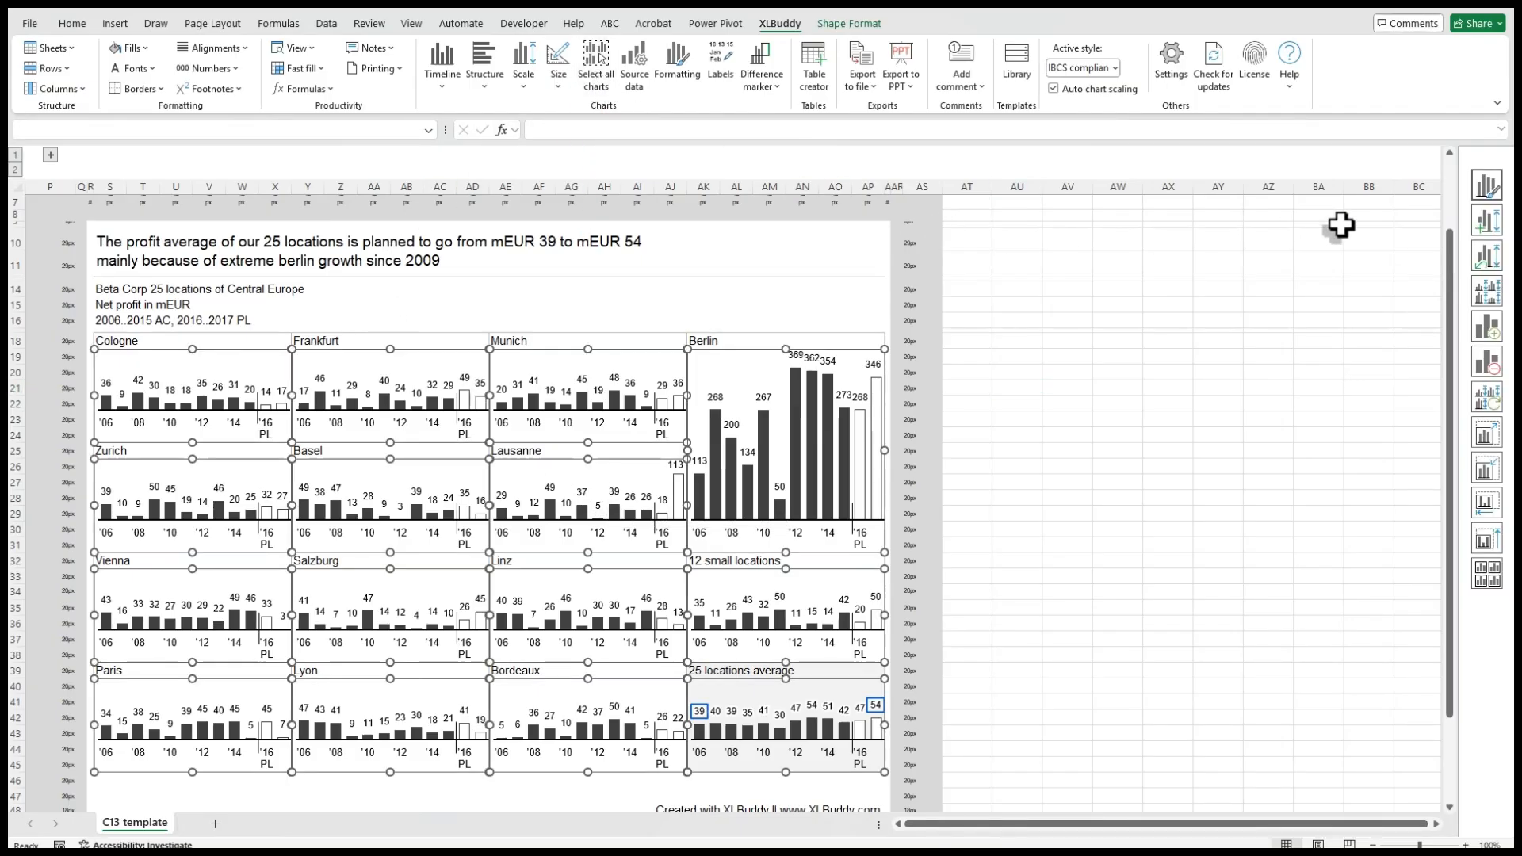
click(1487, 187)
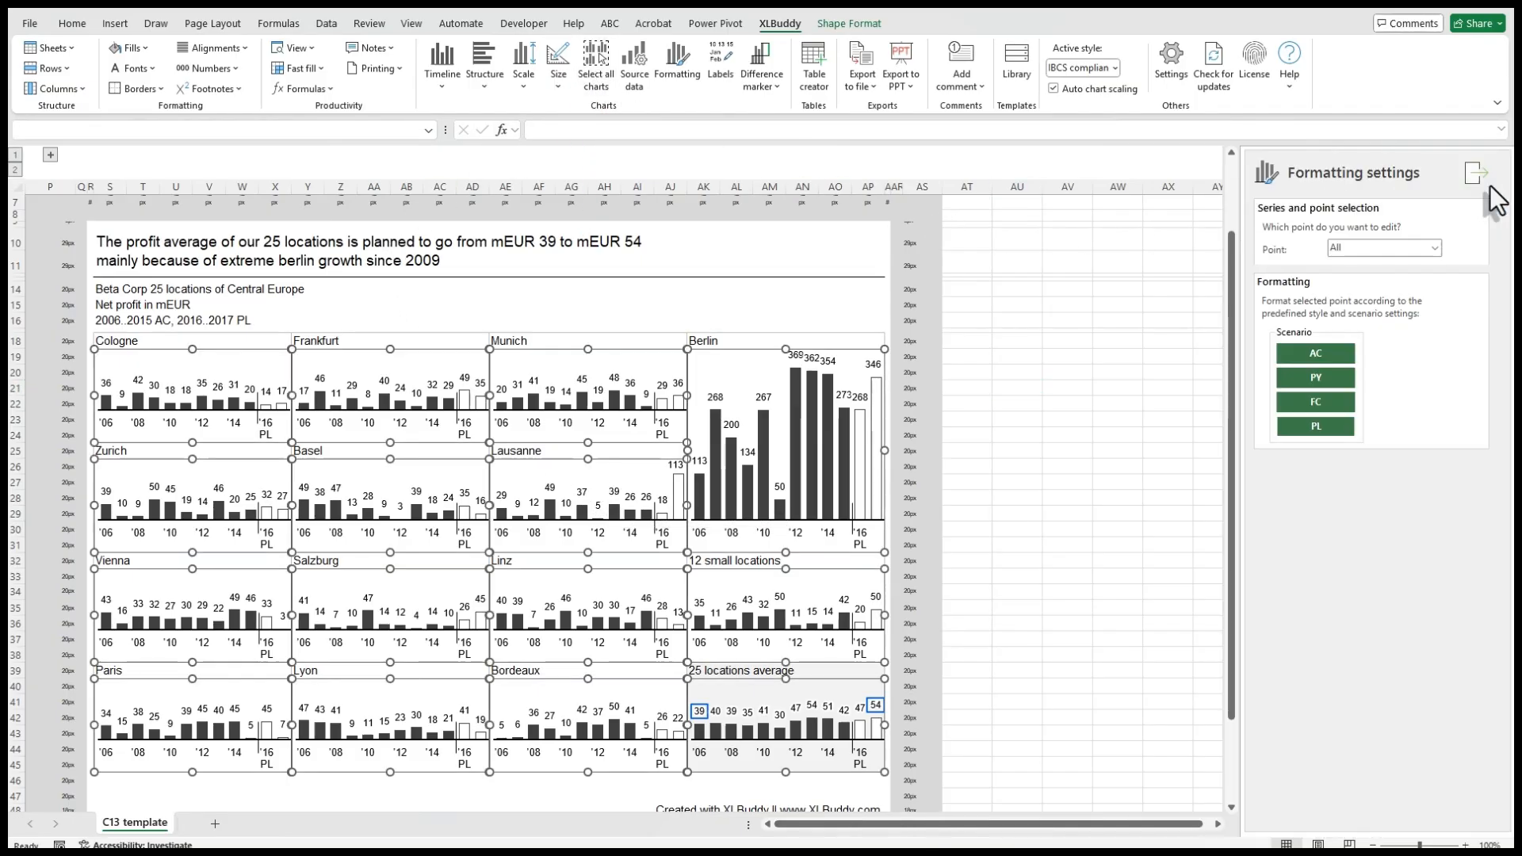
click(1437, 248)
click(1344, 393)
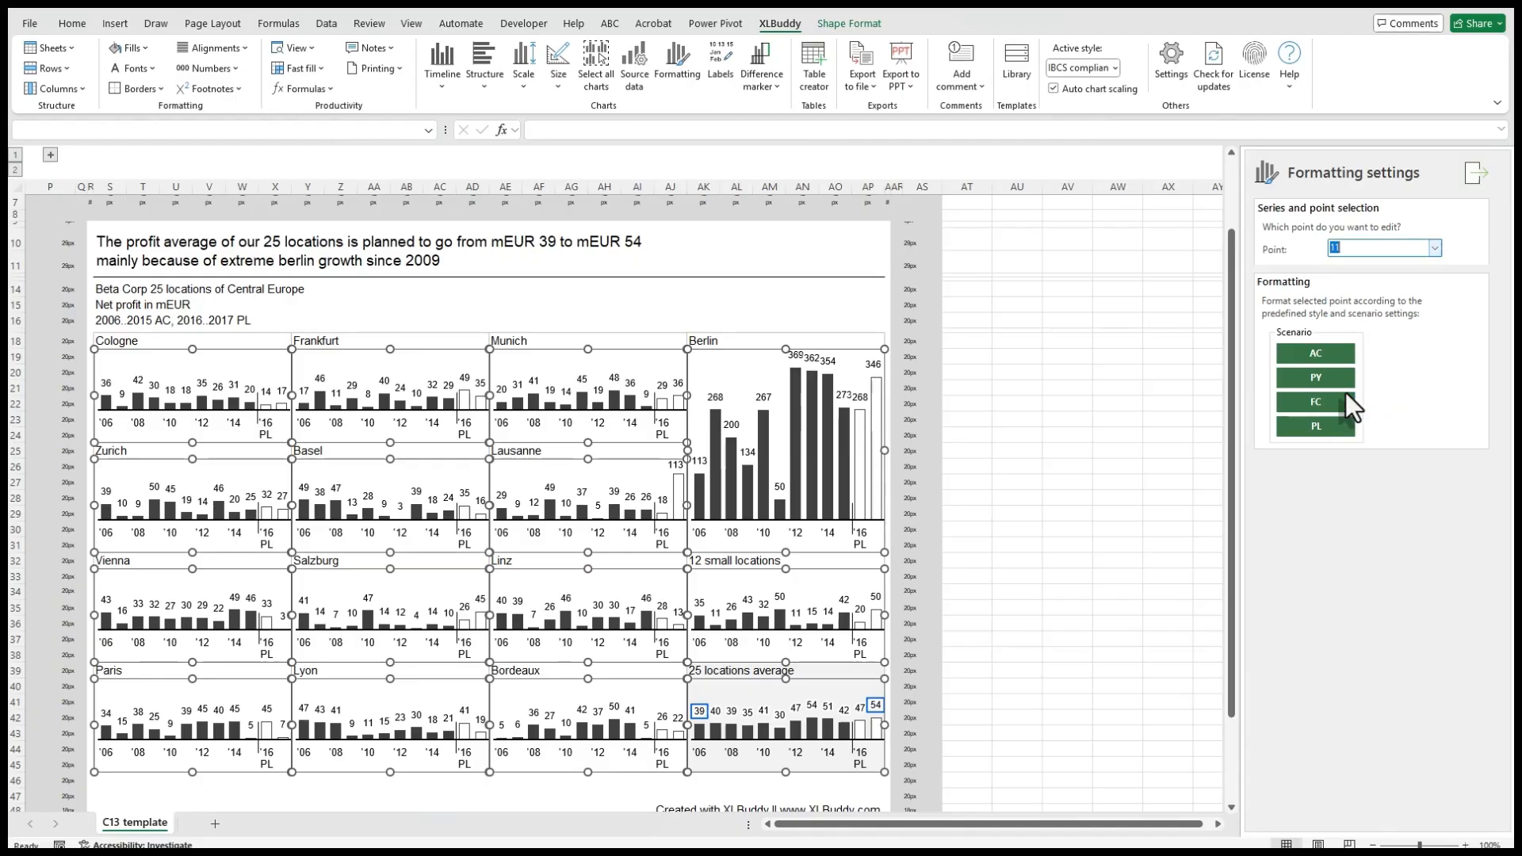
click(1339, 400)
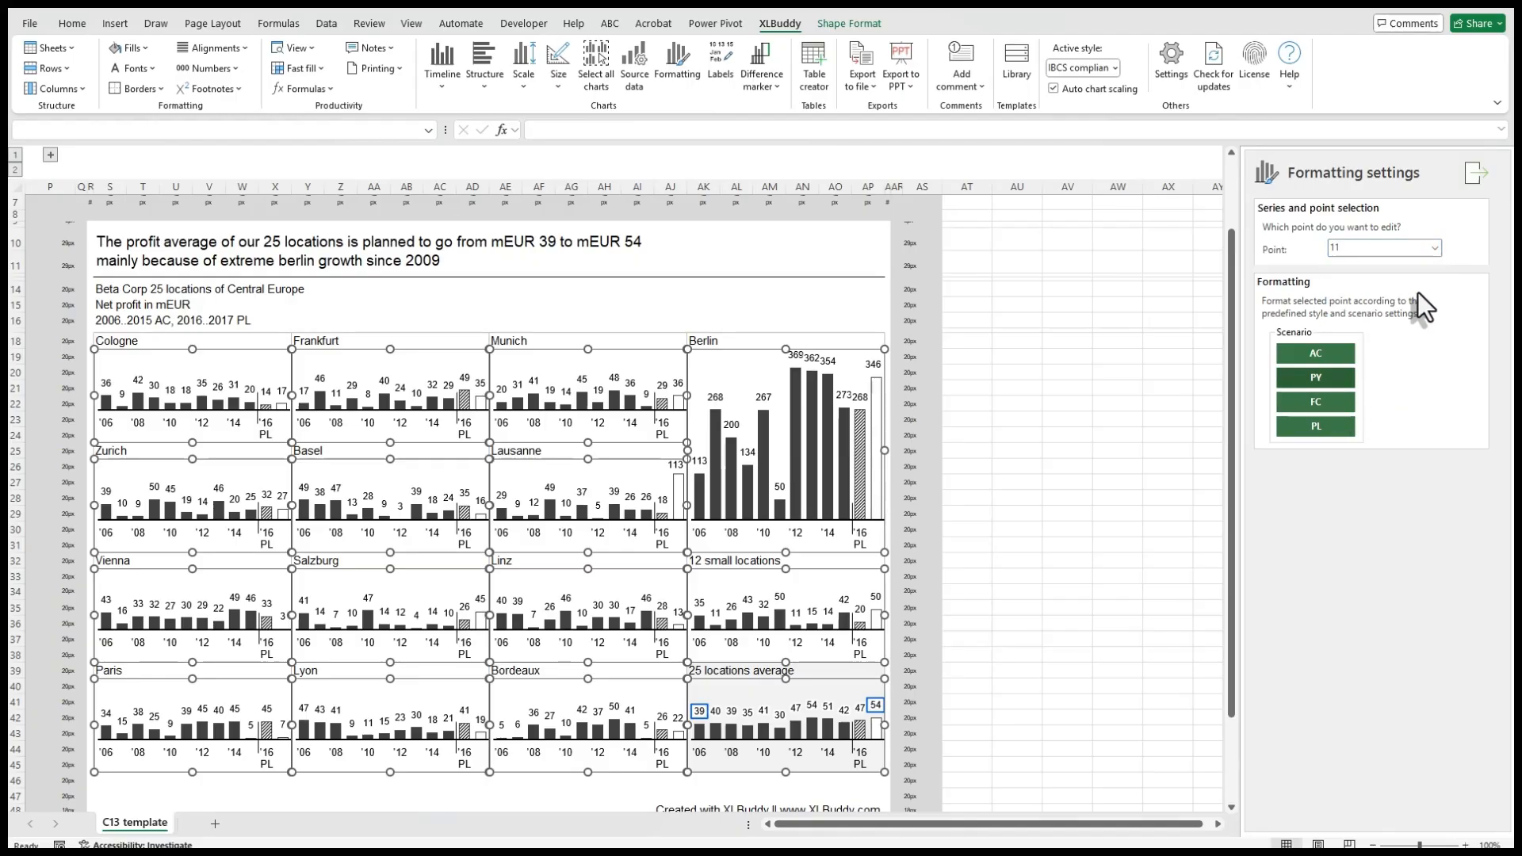
click(1339, 402)
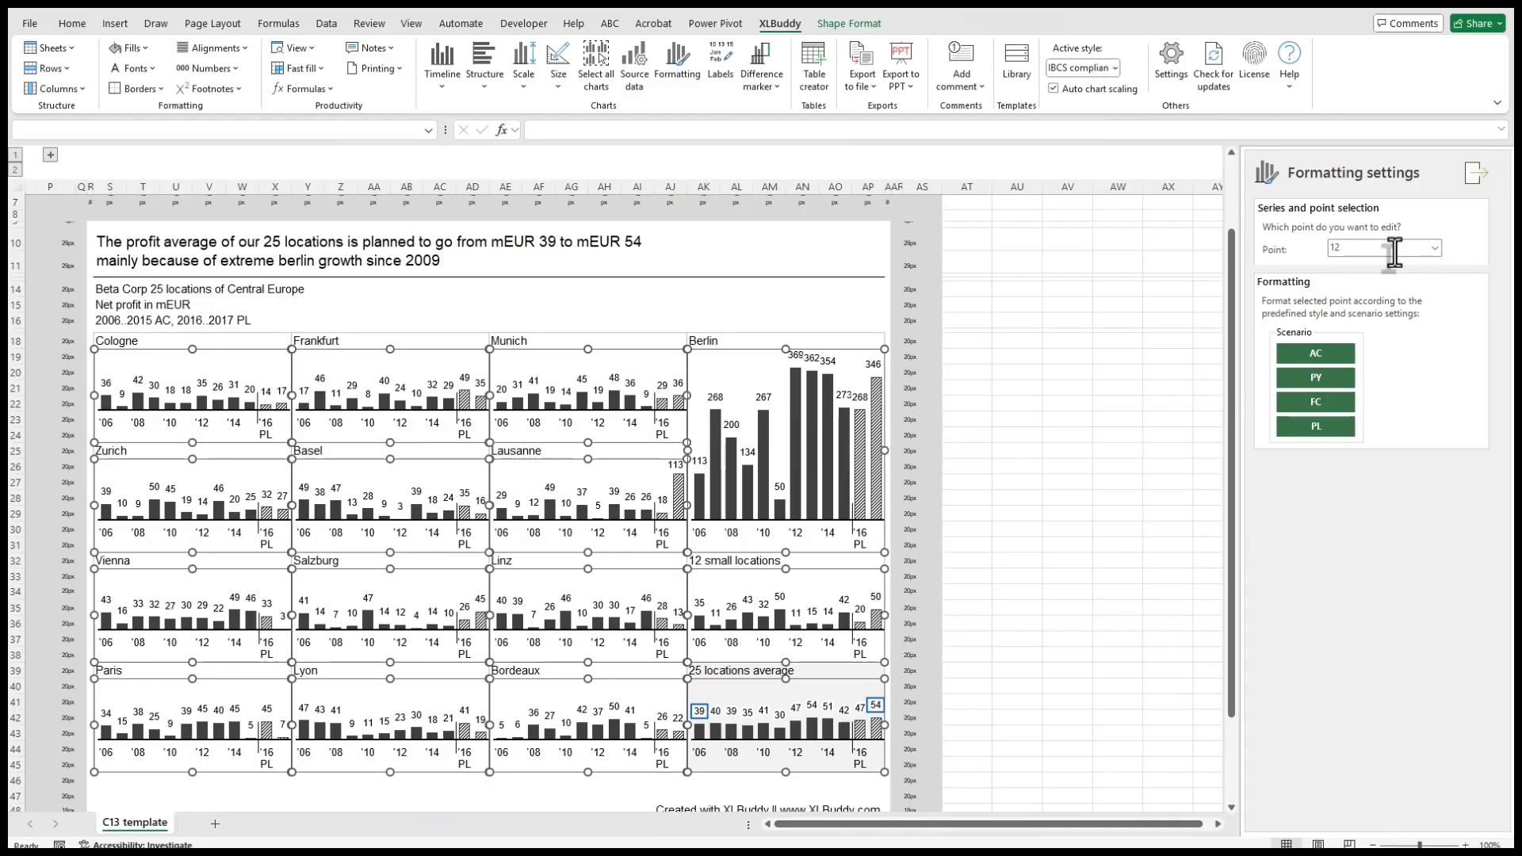
scroll(1393, 251, up, 12)
click(1329, 355)
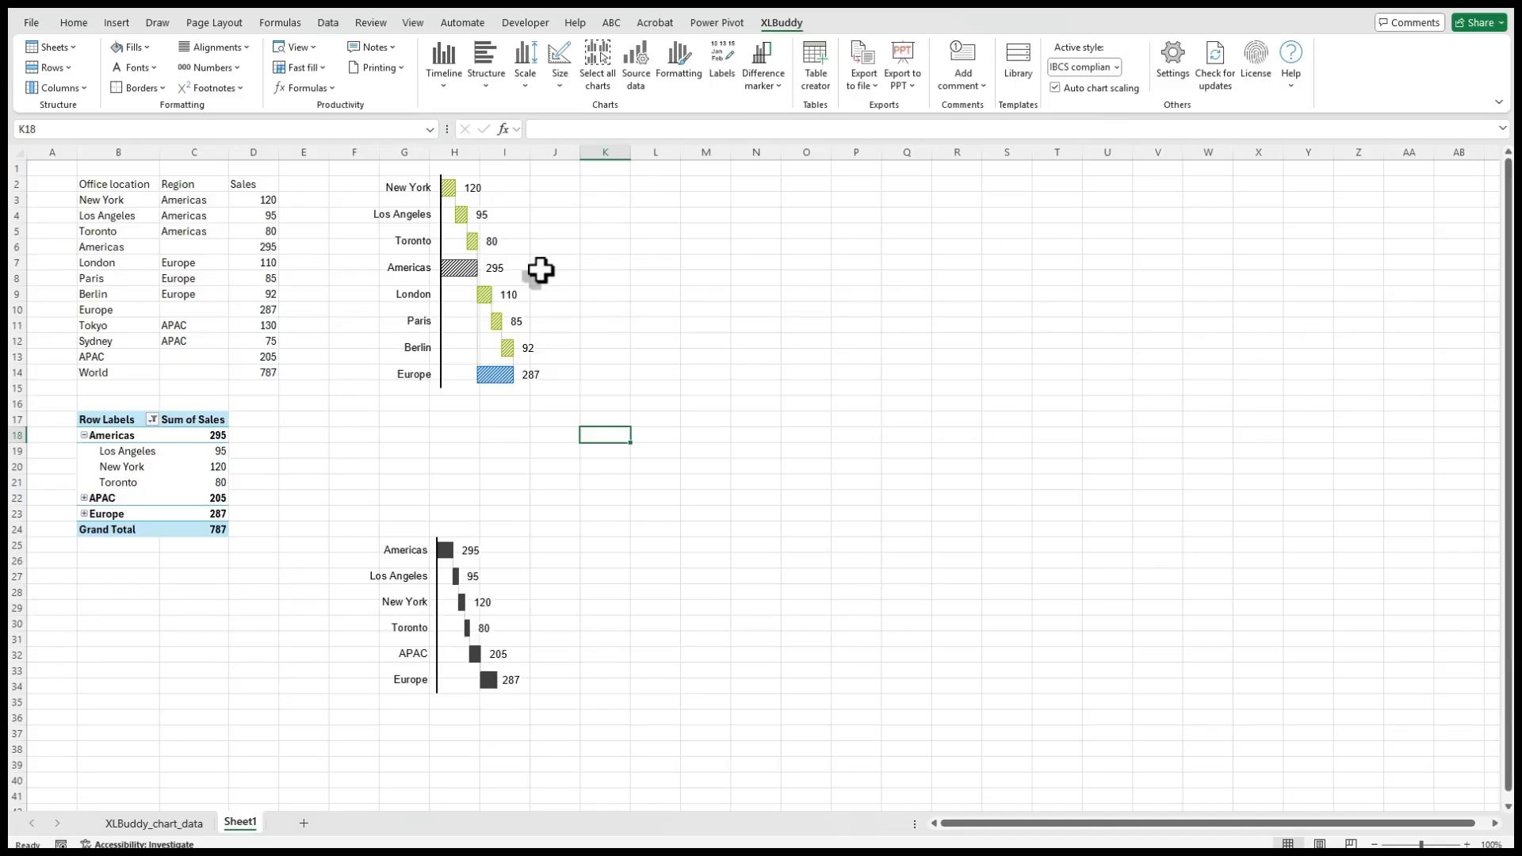
Open the label settings of the upper waterfall chart with all labels of the main series selected
click(538, 271)
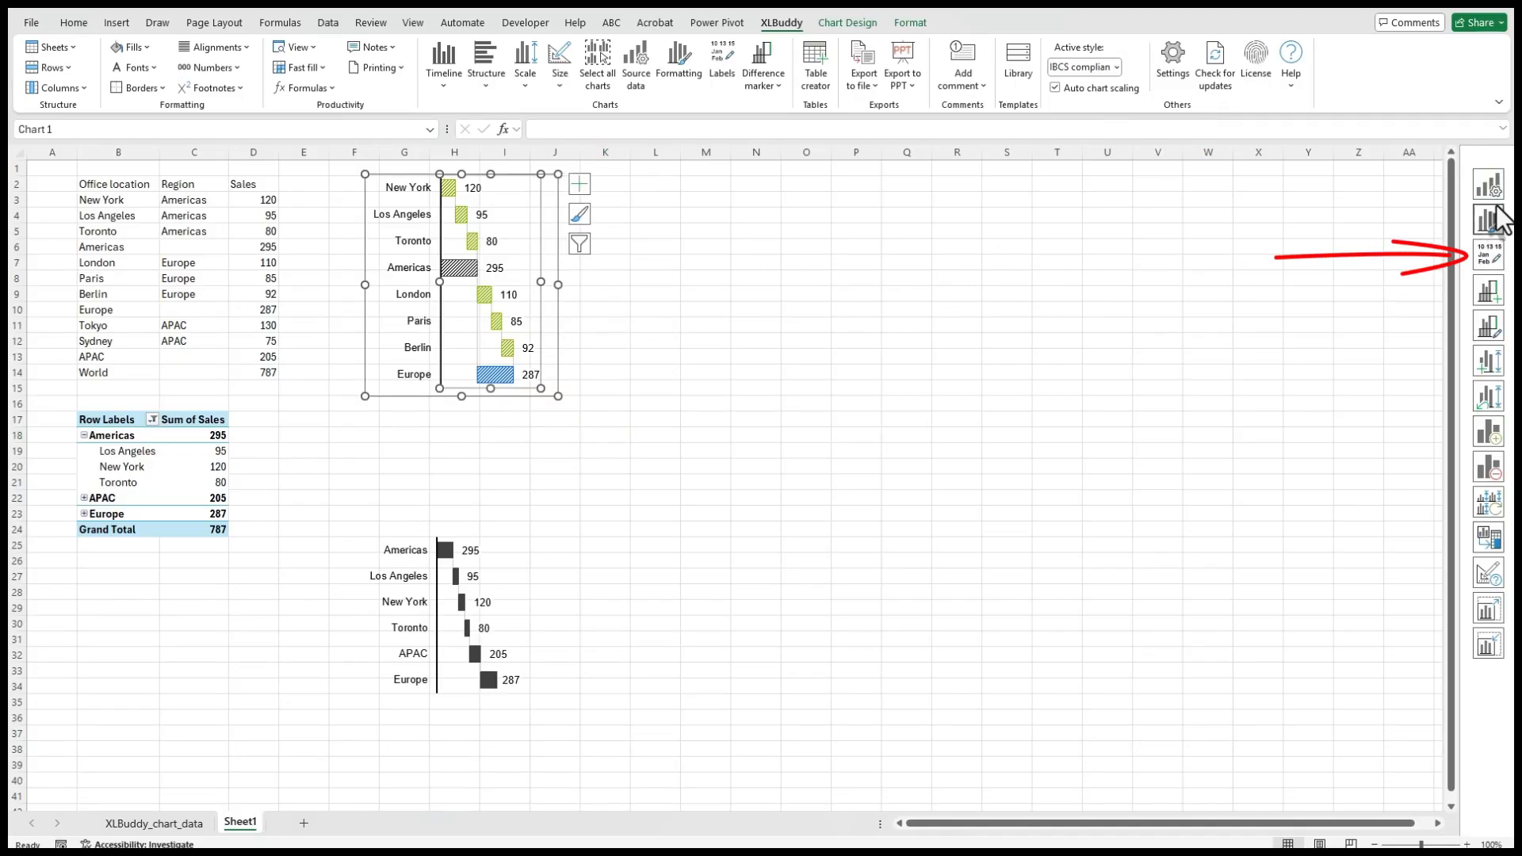
click(1489, 256)
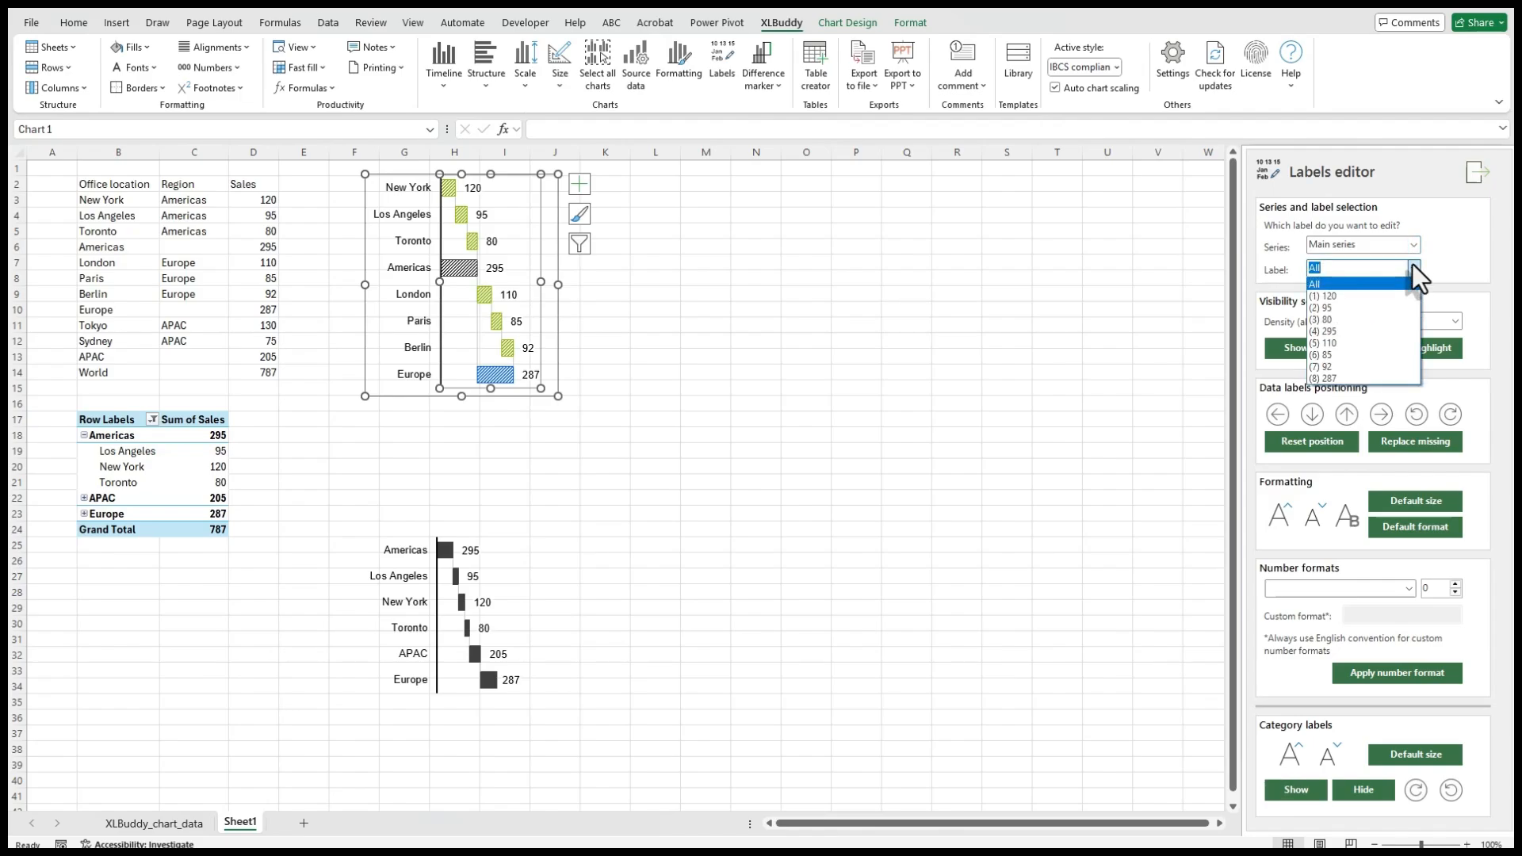
click(1412, 265)
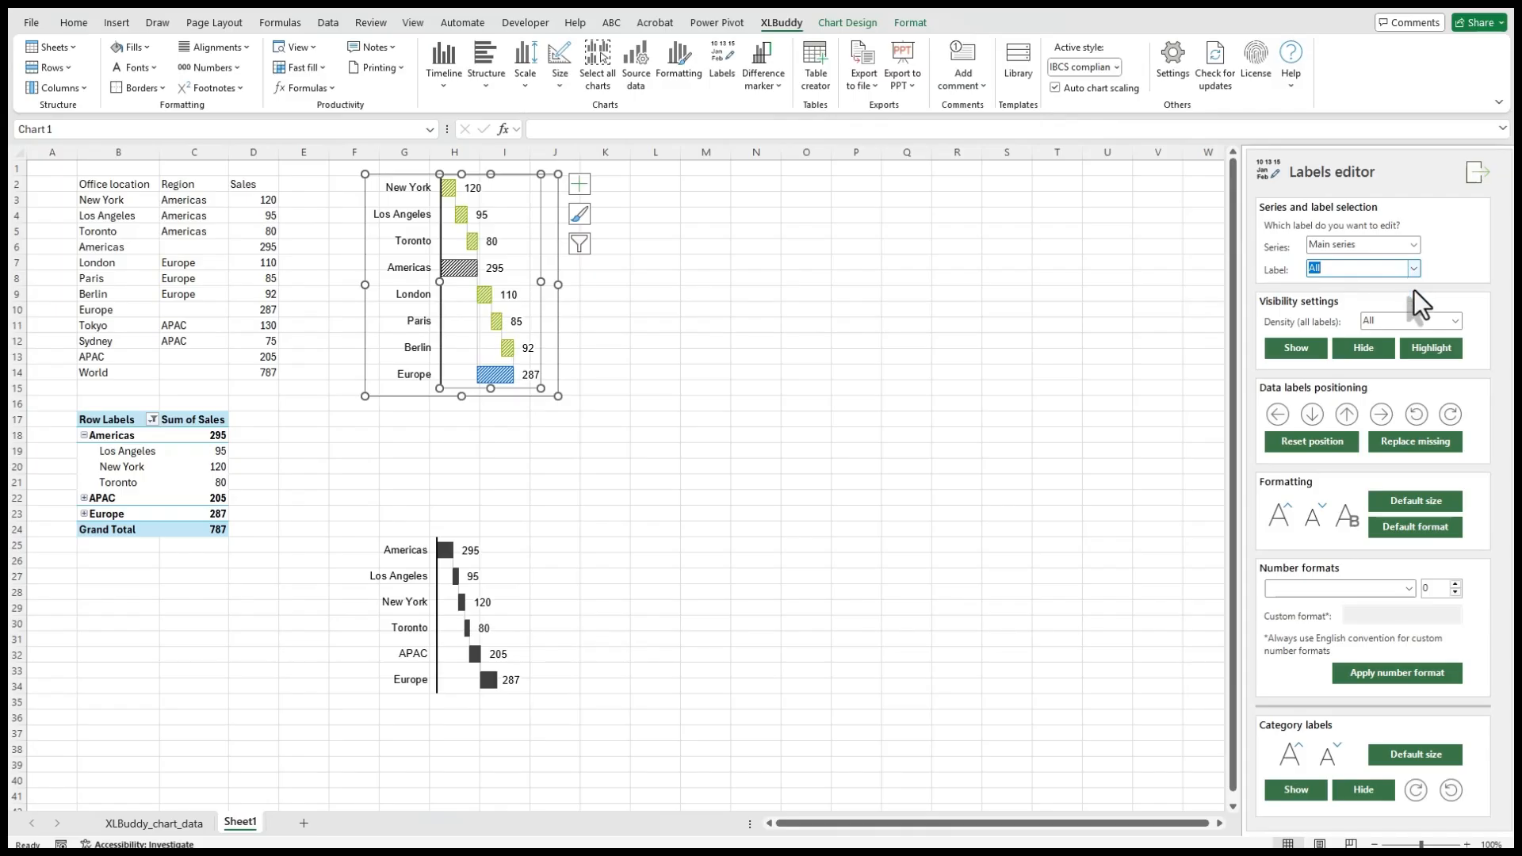
Try the Min, Max, and First and Last label densities on the upper chart and restore All
click(1462, 321)
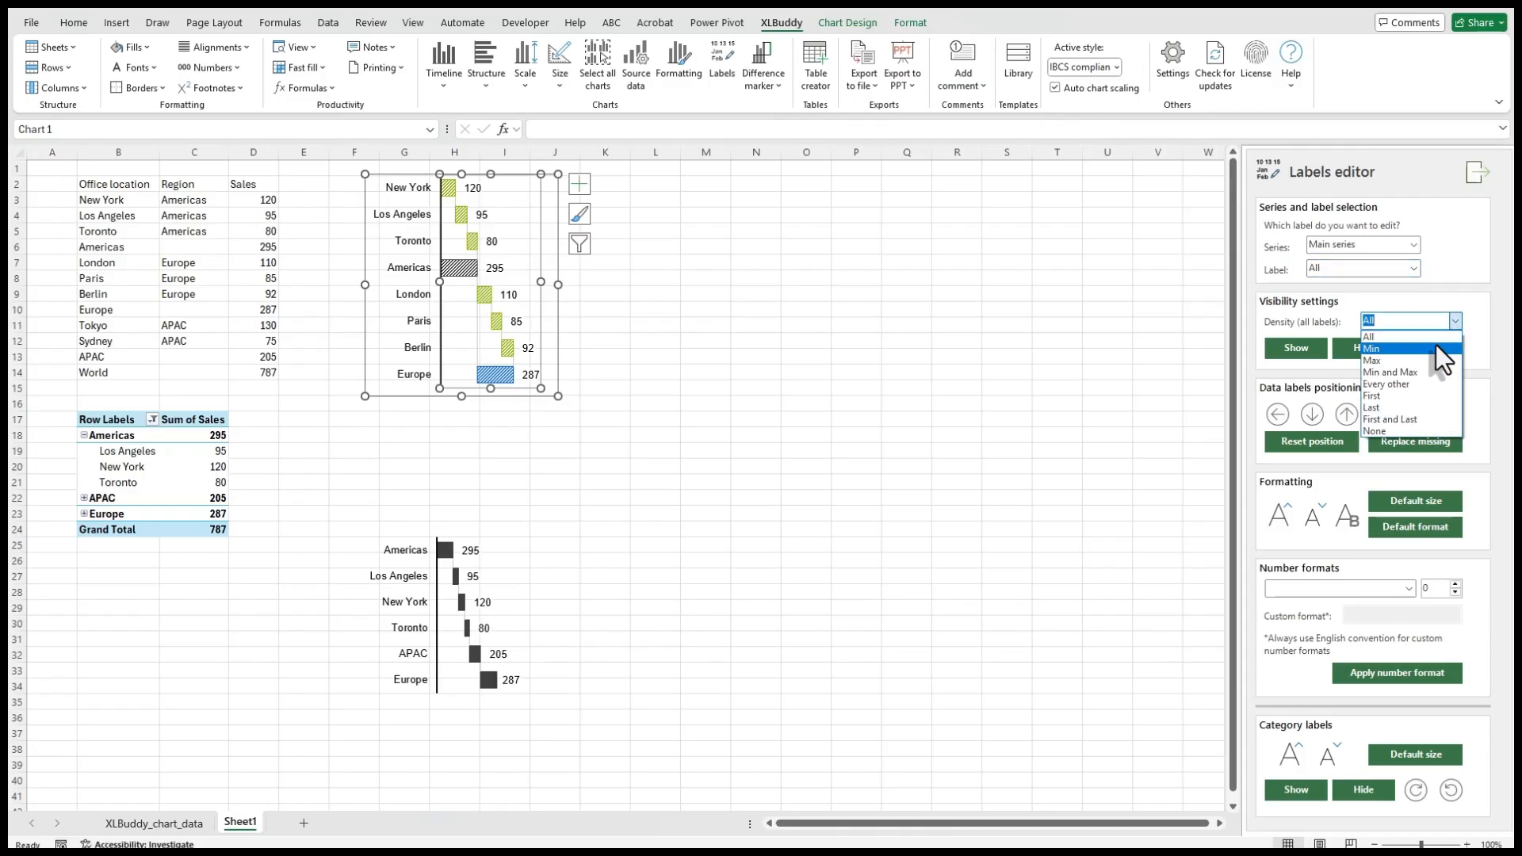
click(1435, 347)
click(1454, 322)
click(1431, 360)
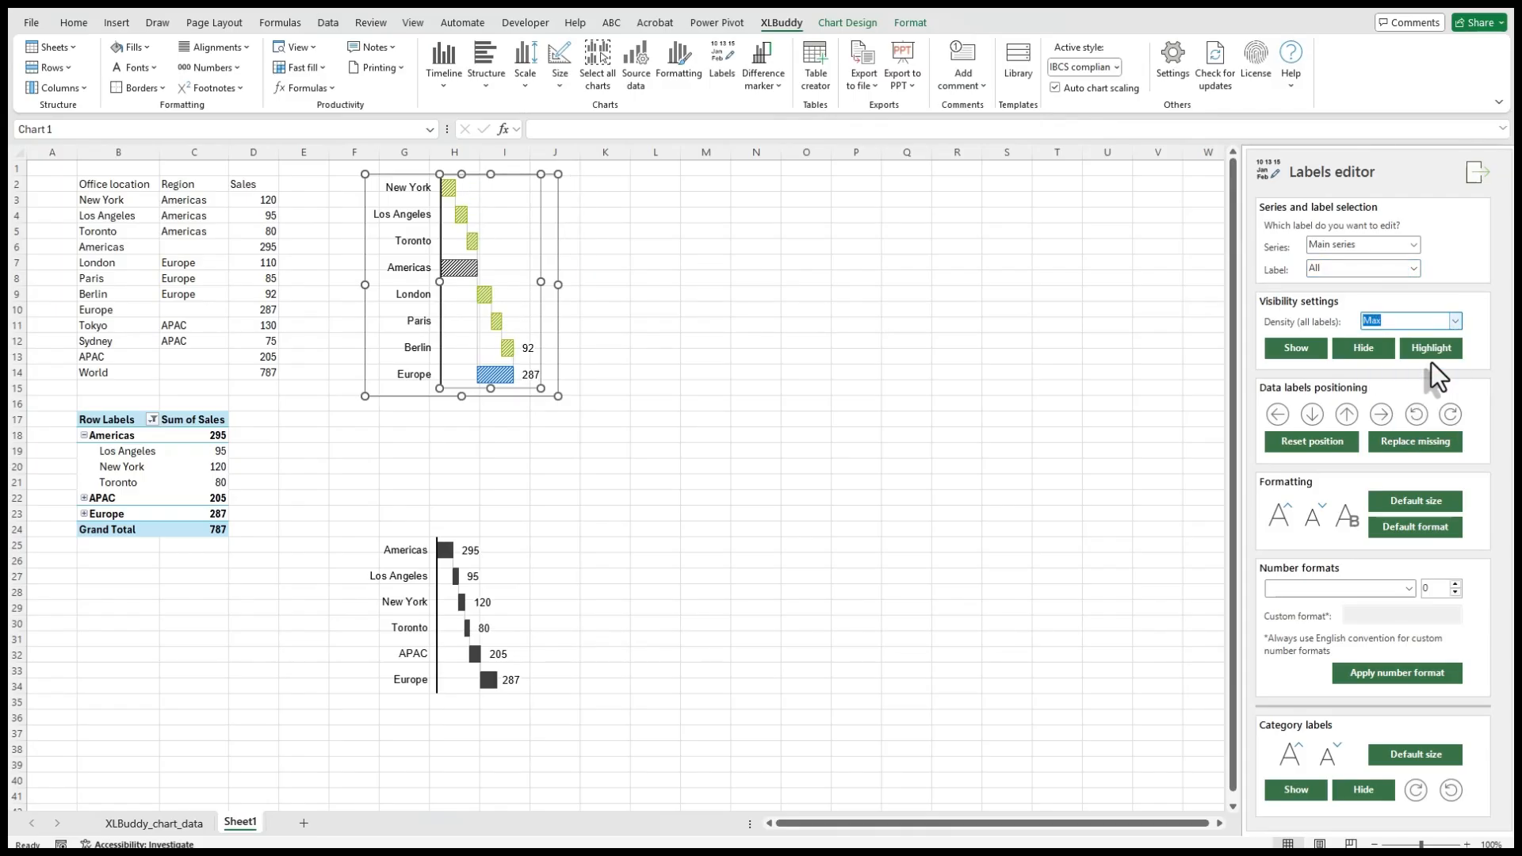
click(1452, 322)
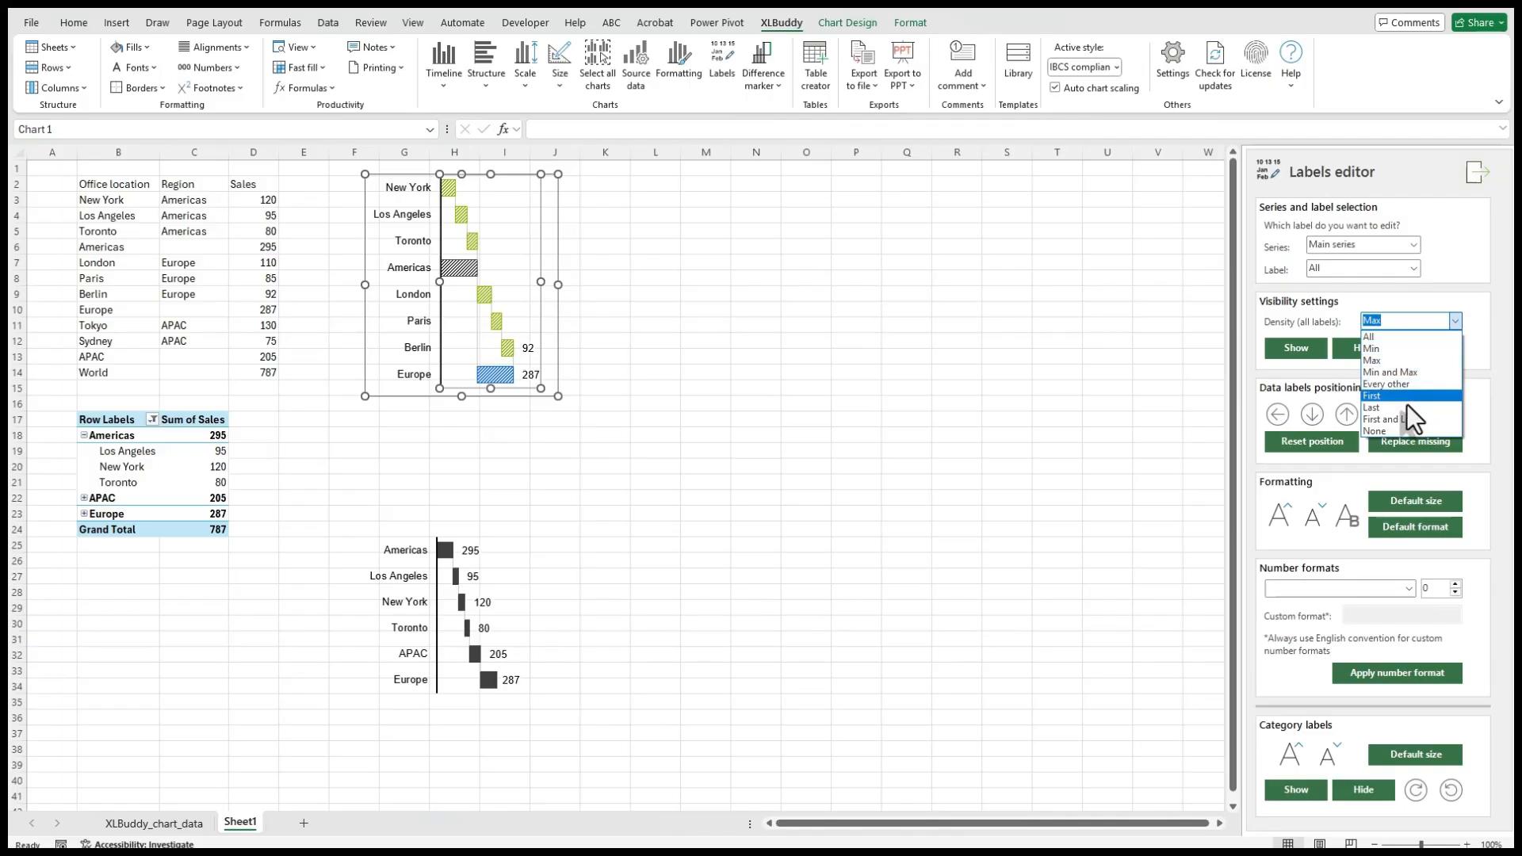
click(1401, 421)
click(1453, 321)
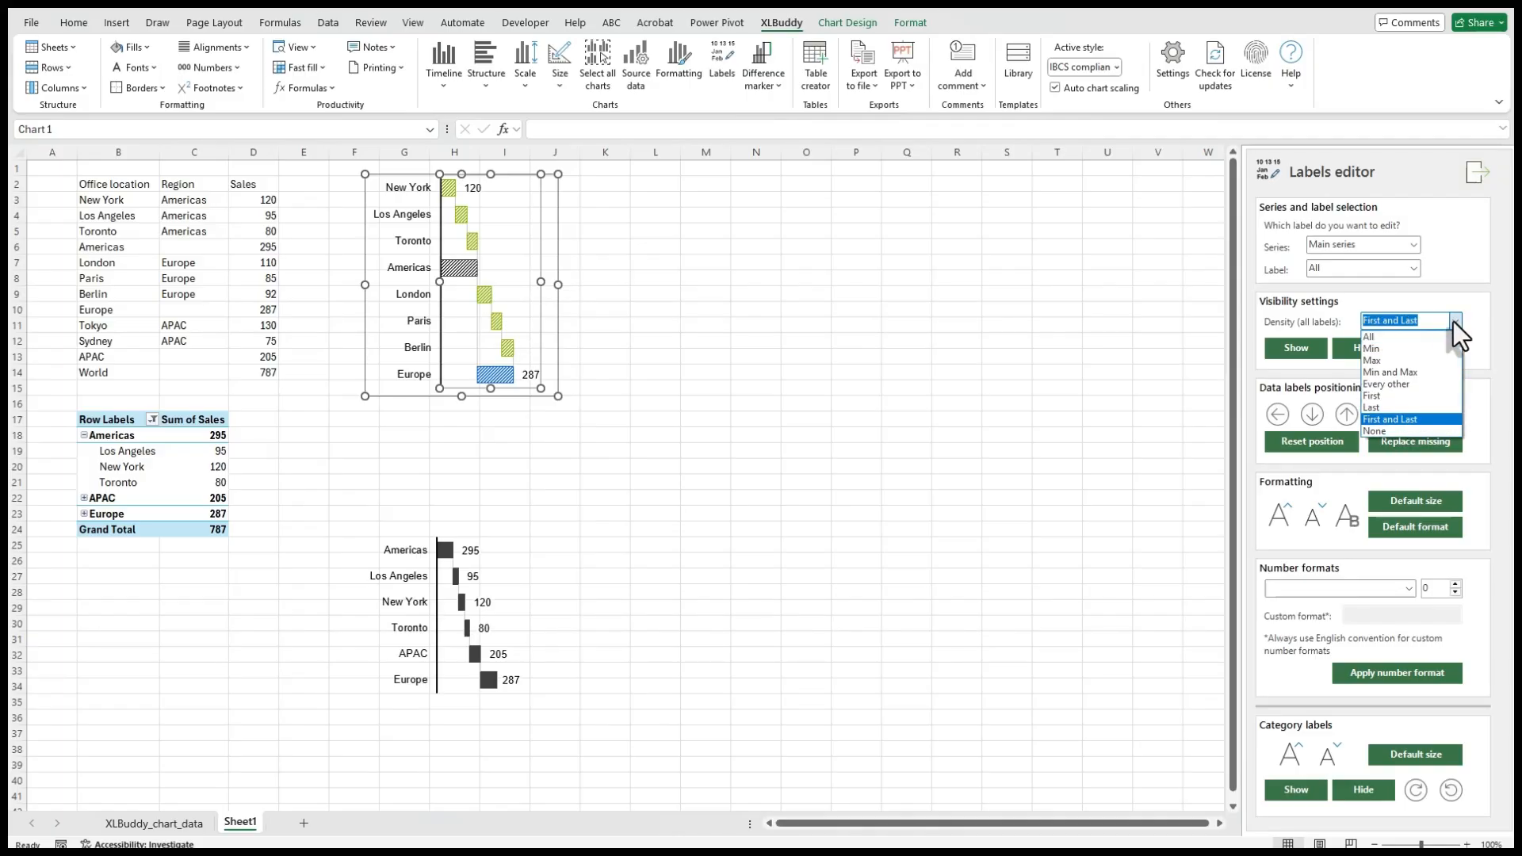
click(1453, 321)
click(1423, 336)
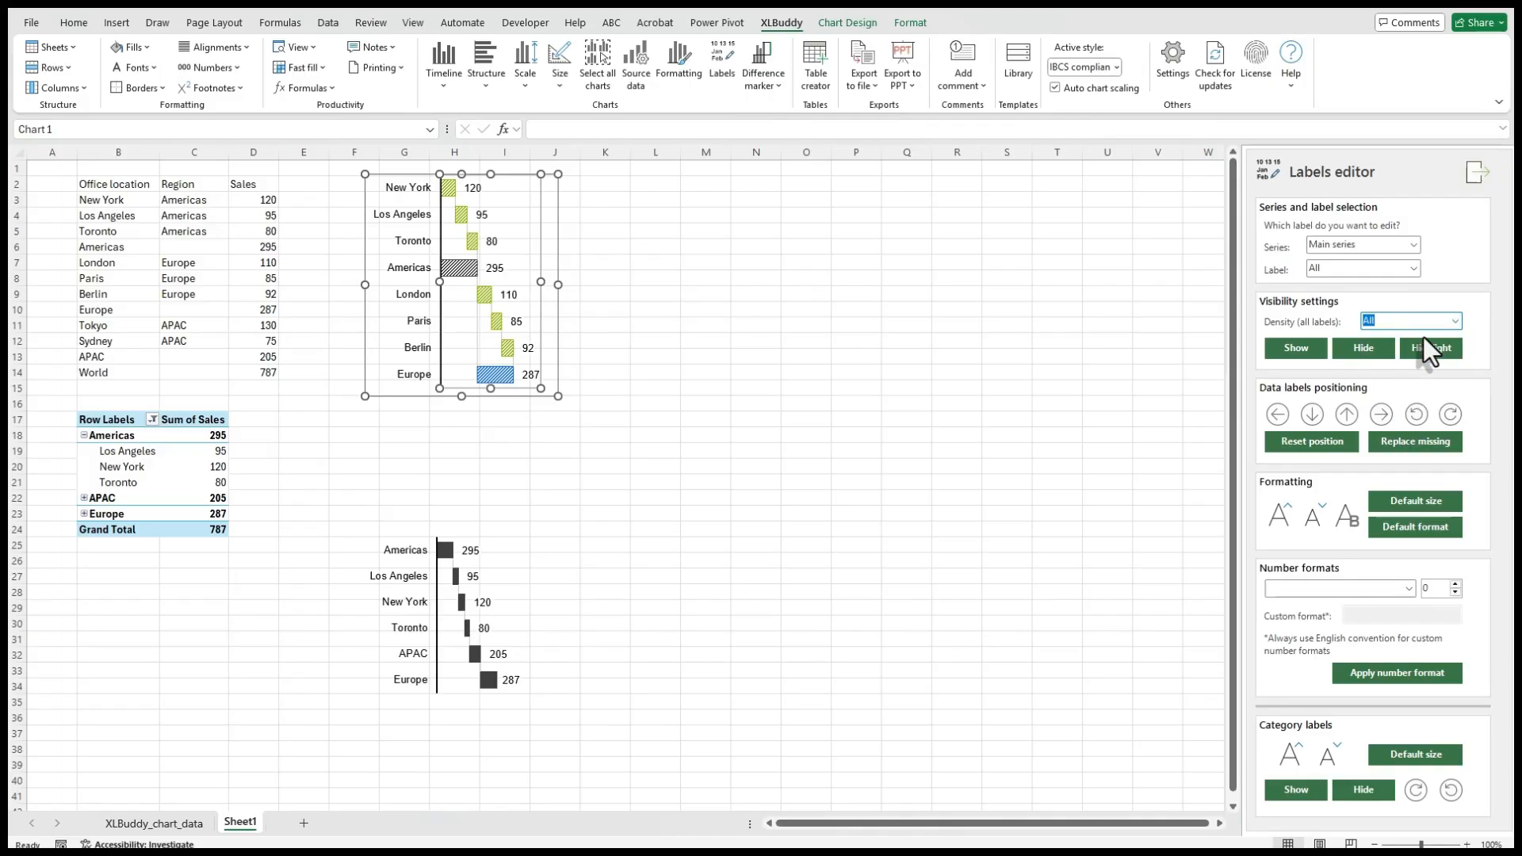
Highlight the Europe data label, (8) 287, in the upper chart
click(1414, 268)
click(1372, 379)
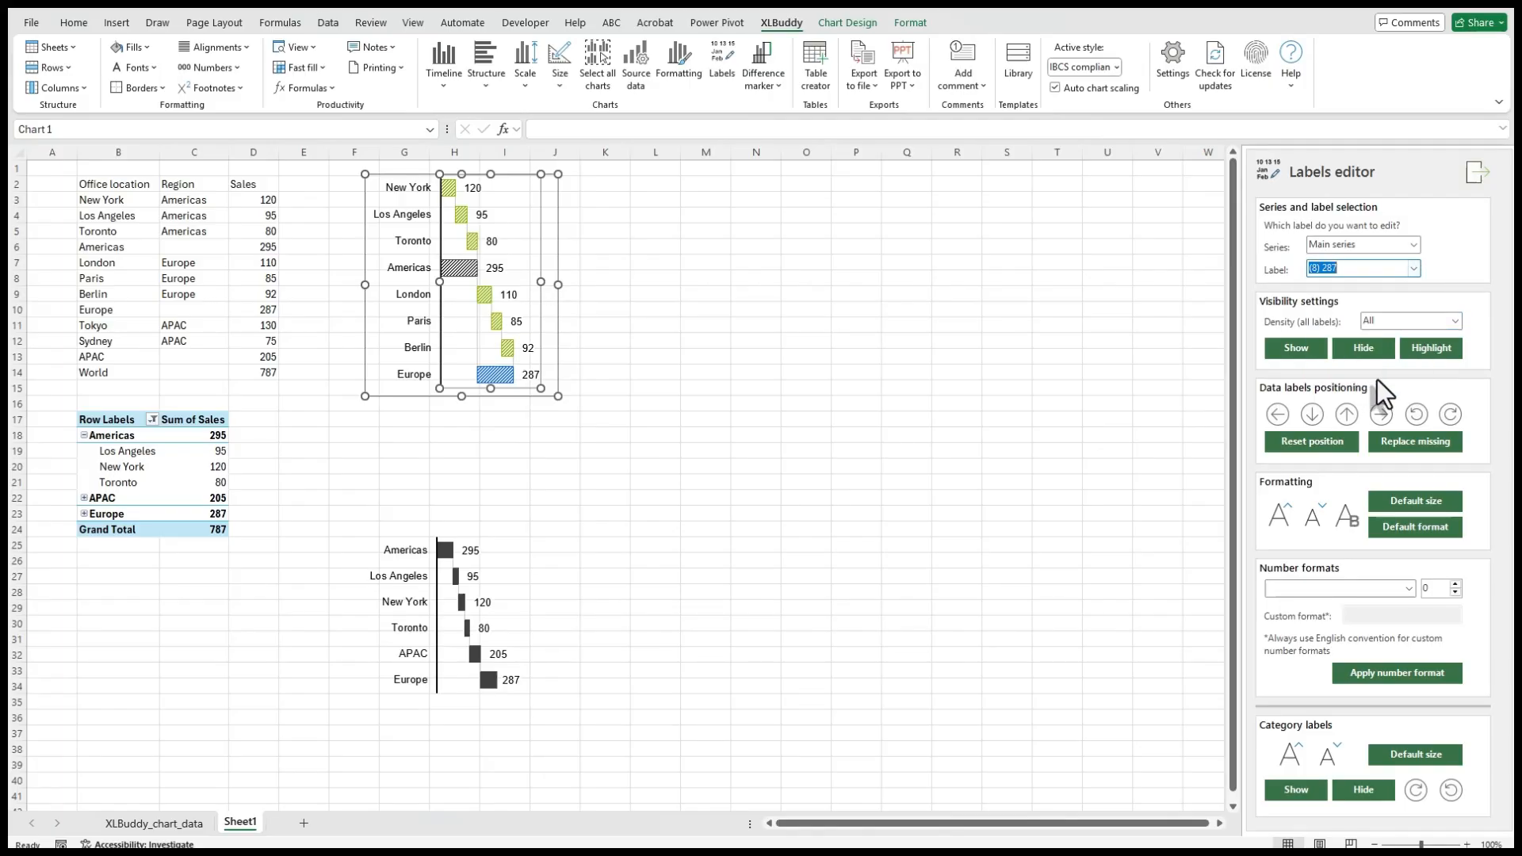
click(1435, 348)
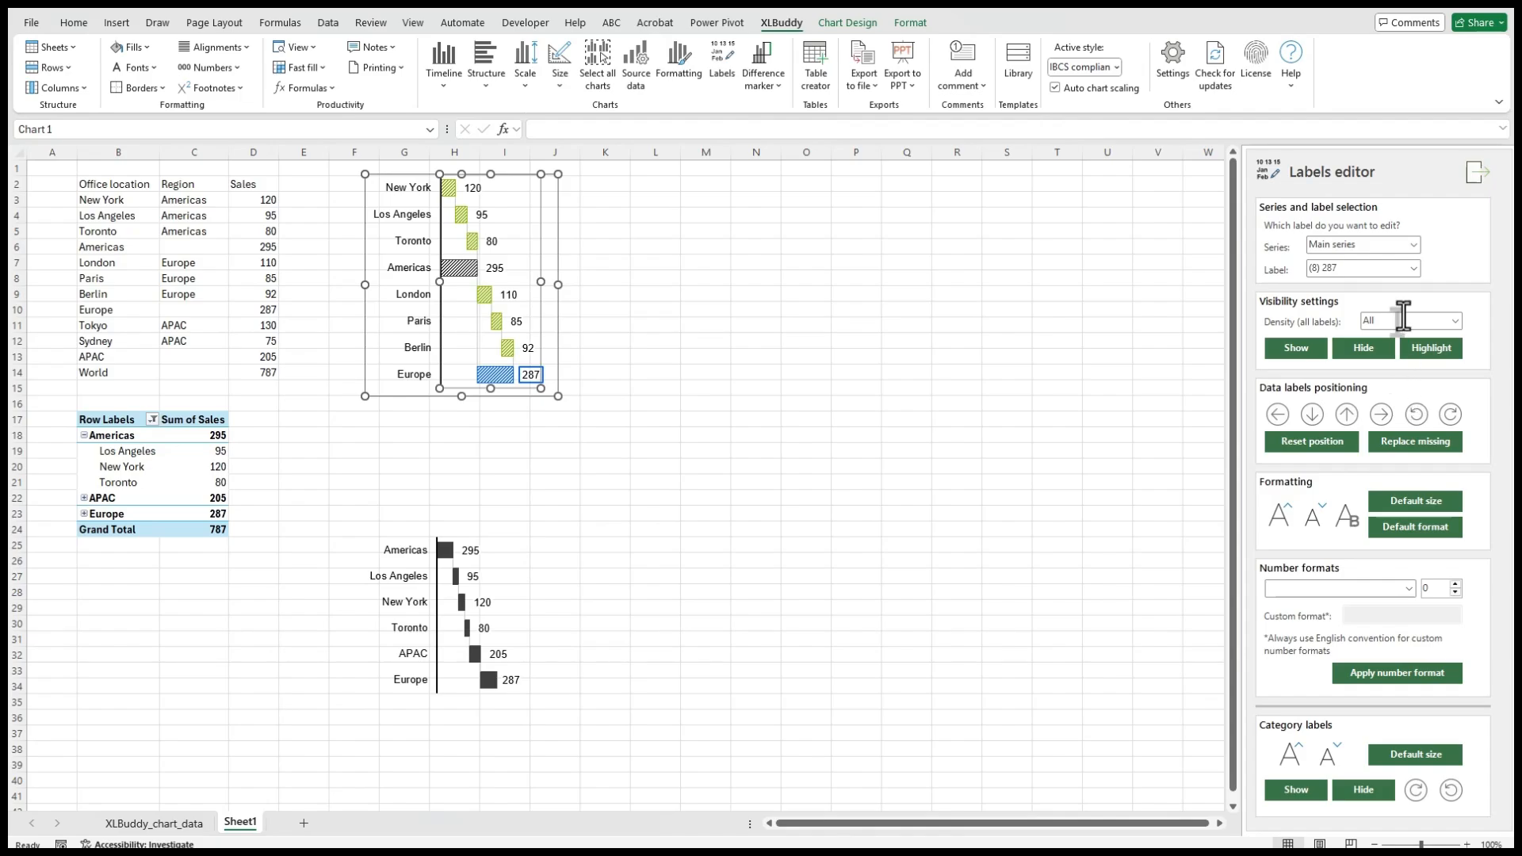
Shift all main series data labels four steps to the left and two steps back to the right
click(1414, 270)
click(1391, 281)
click(1275, 416)
click(1275, 416)
click(1276, 415)
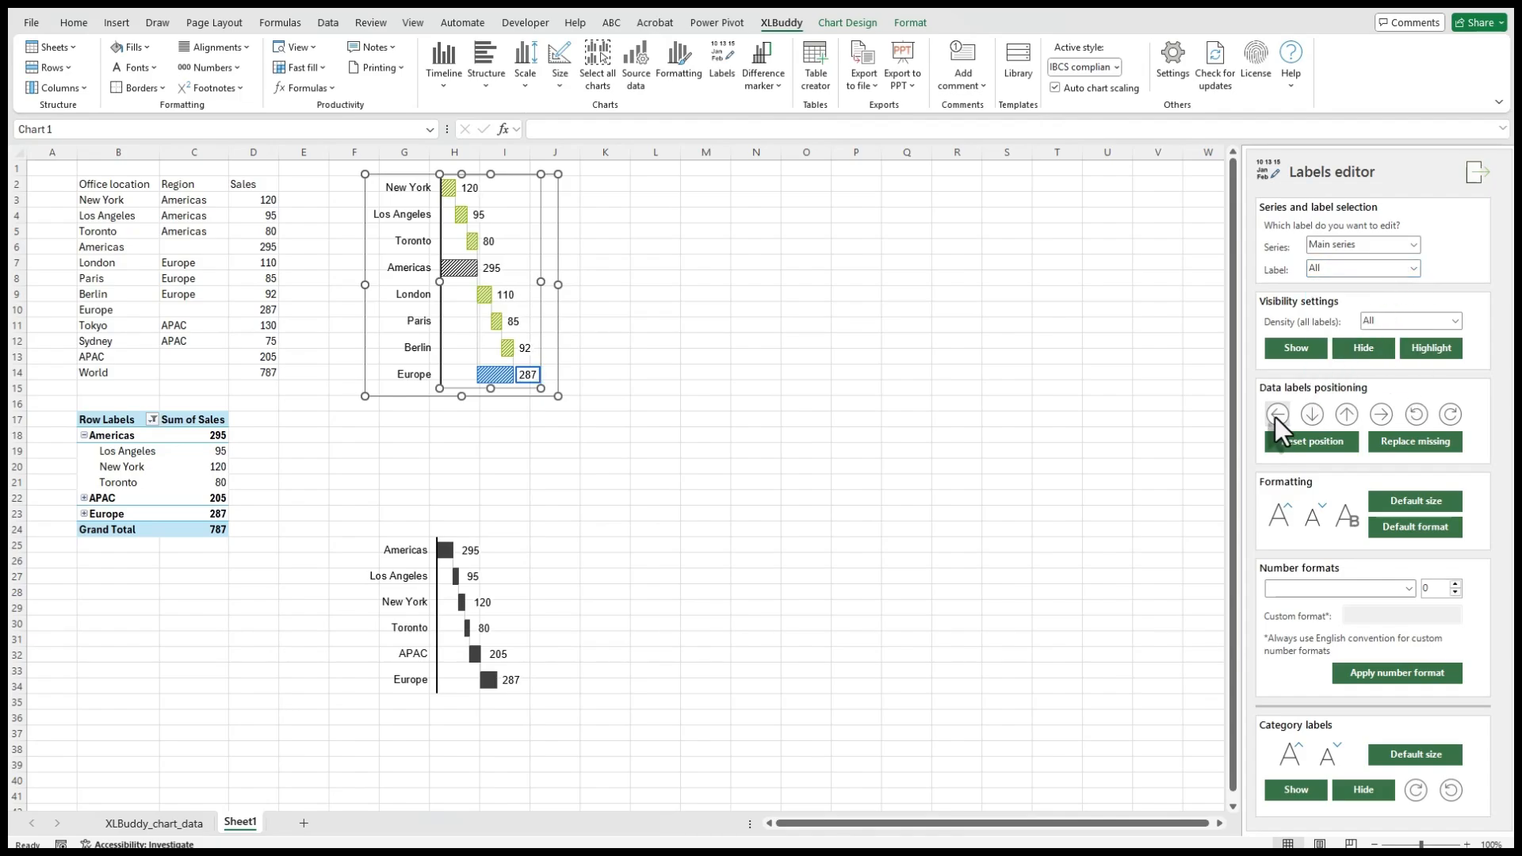
click(1275, 416)
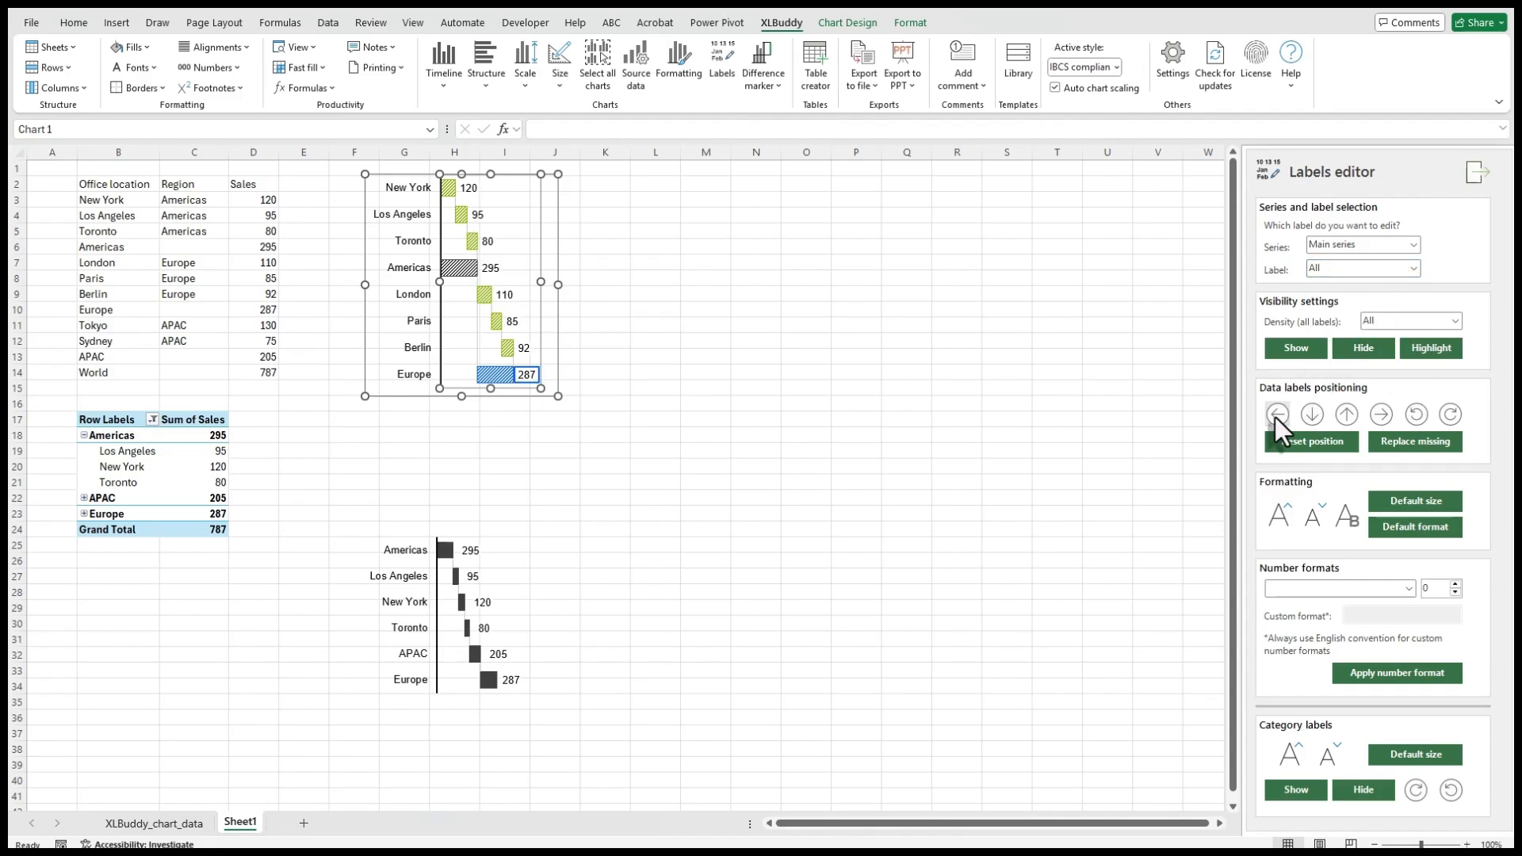
click(1384, 414)
click(1380, 414)
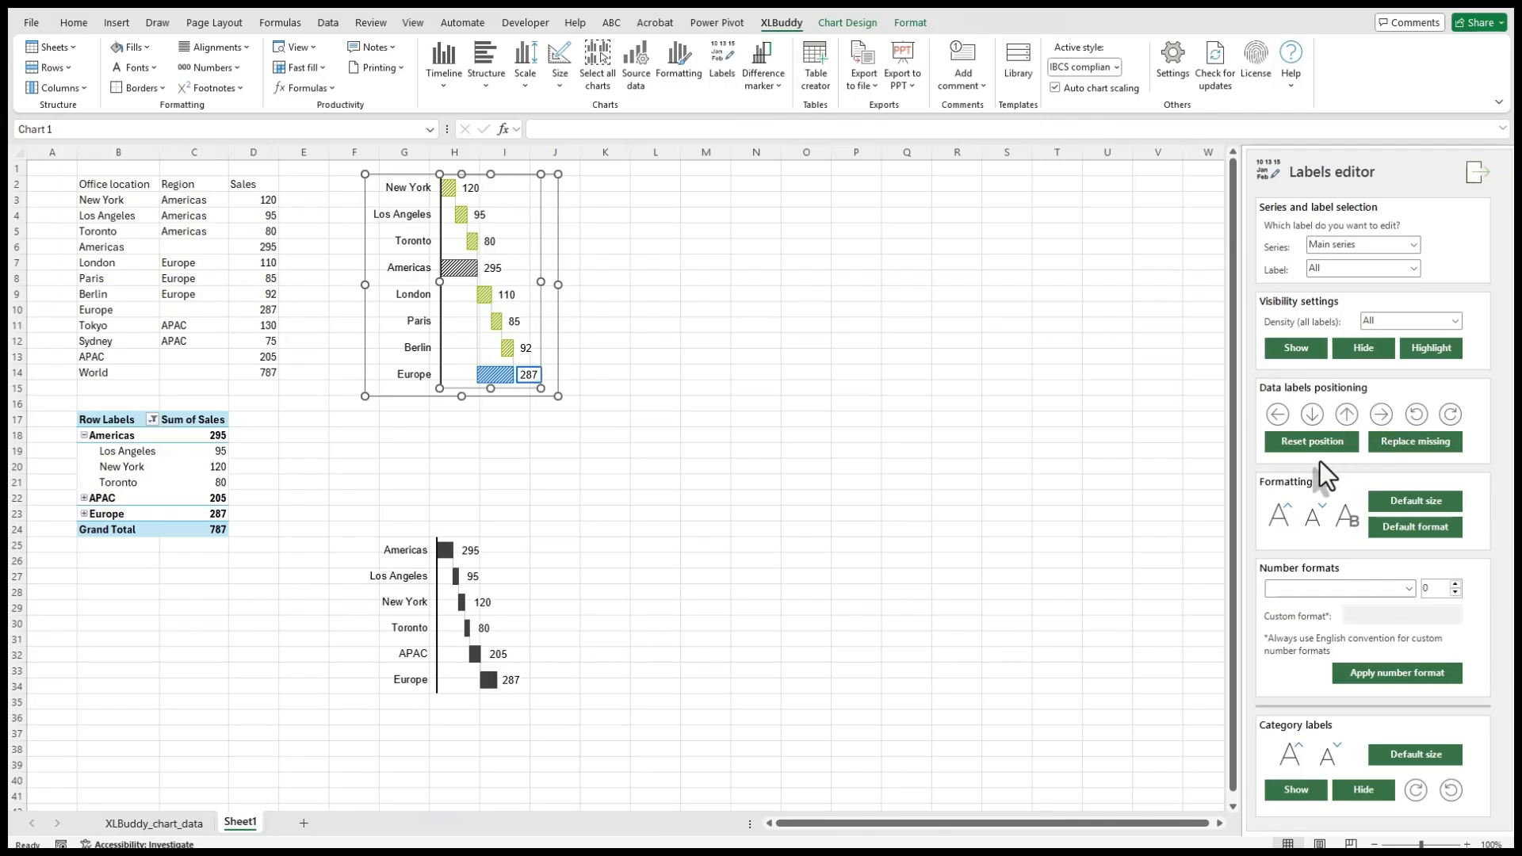
Enlarge the font of all main series data labels by two steps and reduce it by one
click(1283, 512)
click(1283, 512)
click(1313, 515)
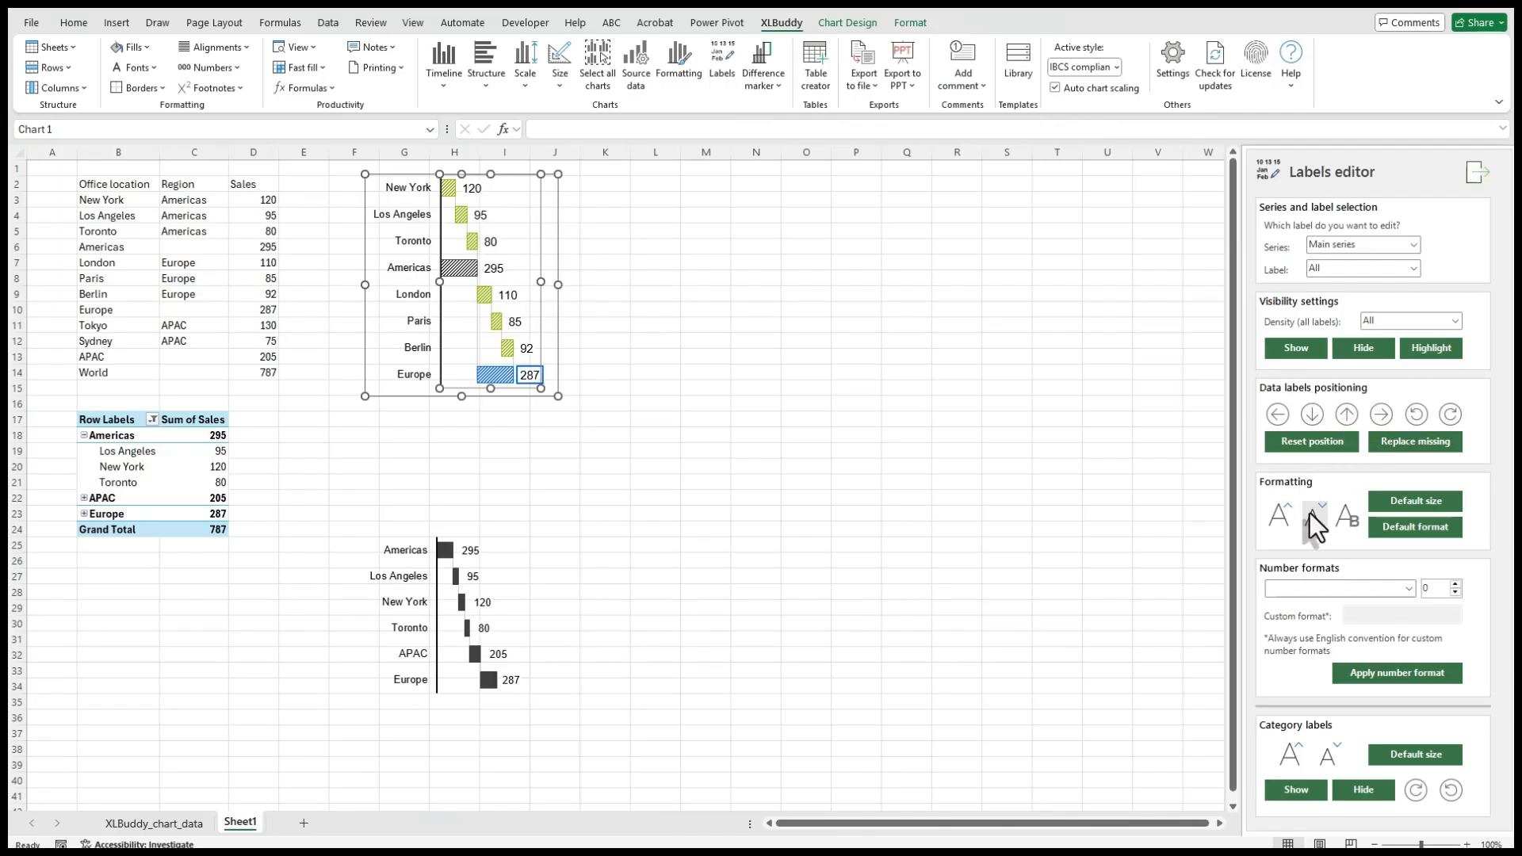
Make the Americas (4) 295 and Europe (8) 287 data labels bold
click(1413, 268)
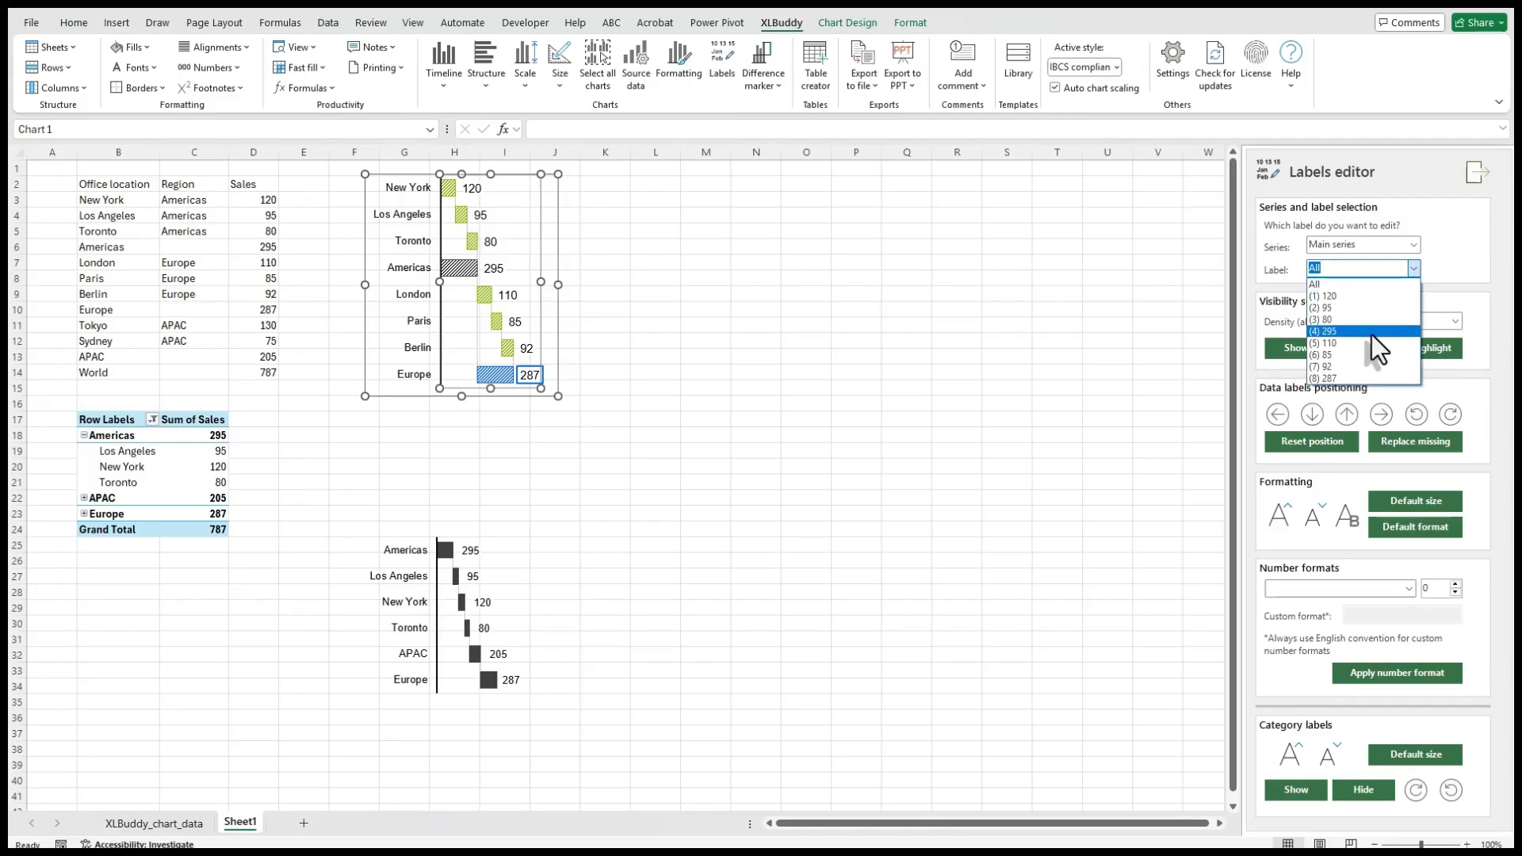
click(1371, 334)
click(1413, 269)
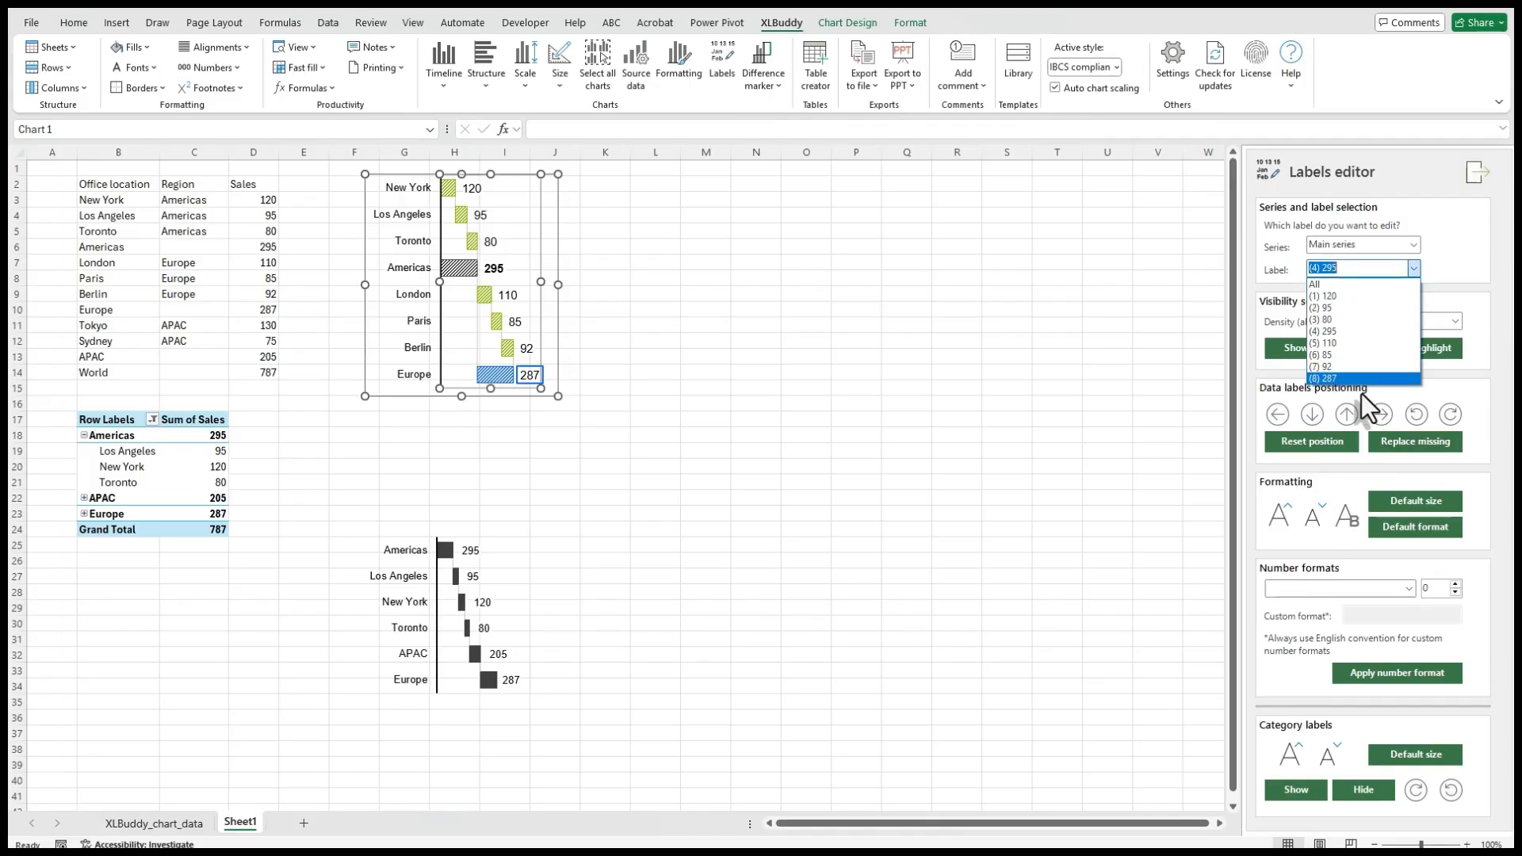
click(1362, 382)
click(1344, 515)
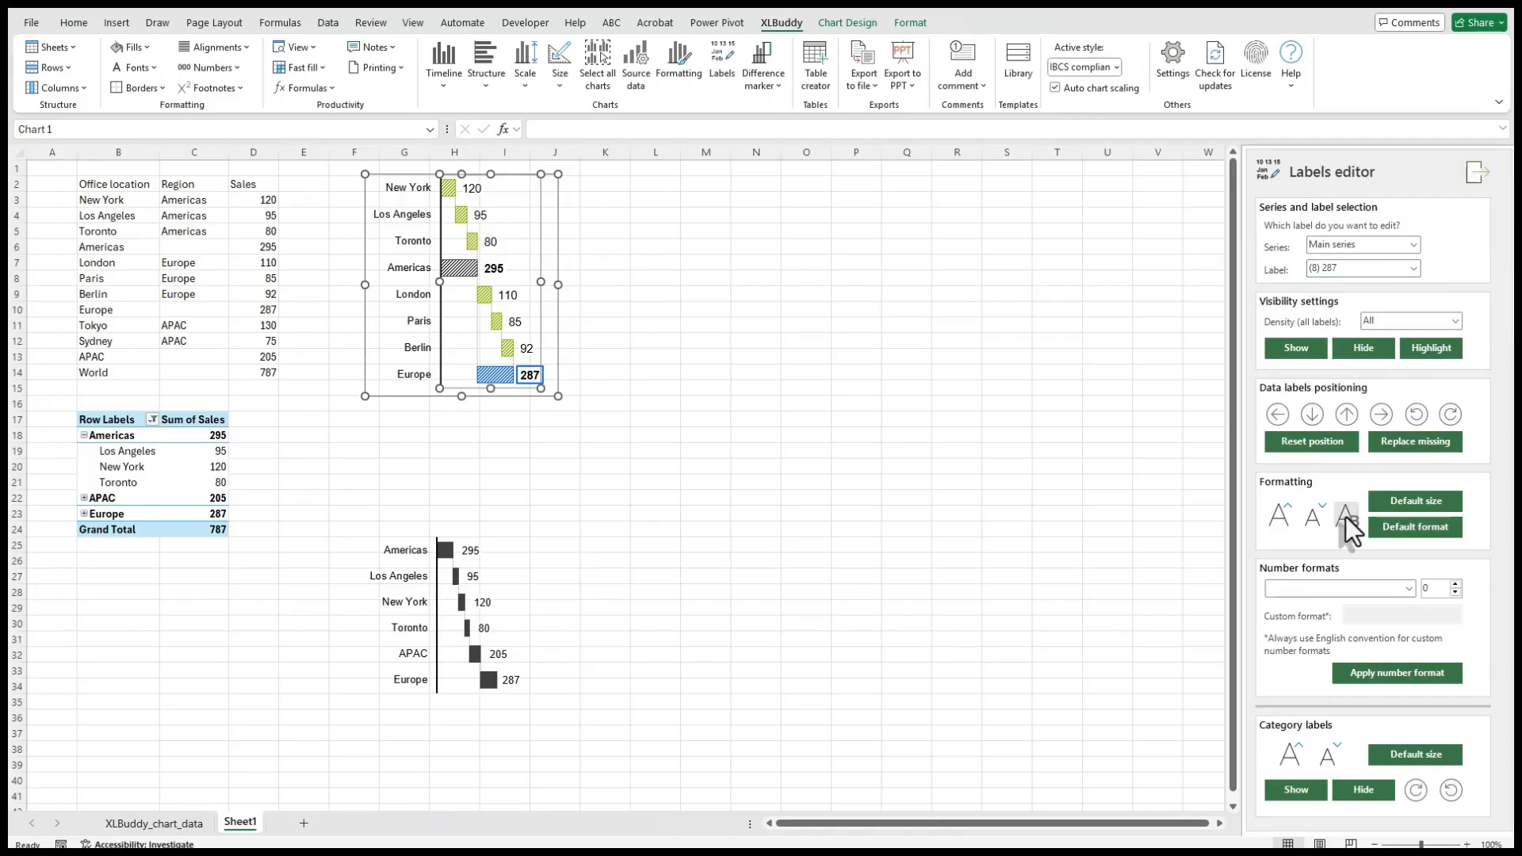
Remove the bold formatting from the Europe and Americas data labels
click(1344, 516)
click(1412, 268)
click(1346, 327)
click(1348, 512)
Apply the +100k | -100k number format with 1 decimal to the Americas data label, (4) 295
click(1409, 589)
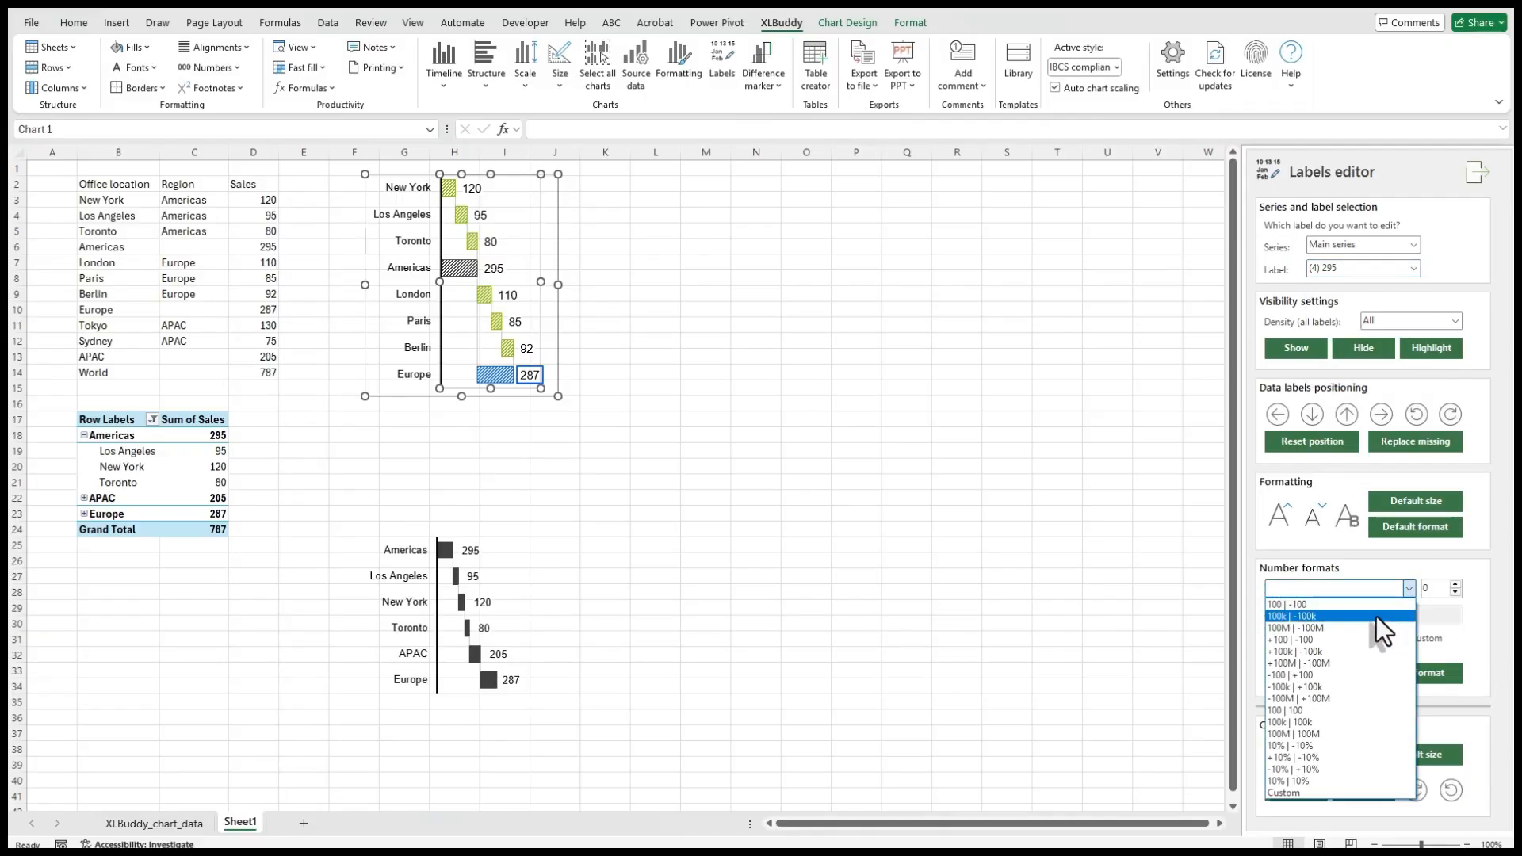
click(1349, 652)
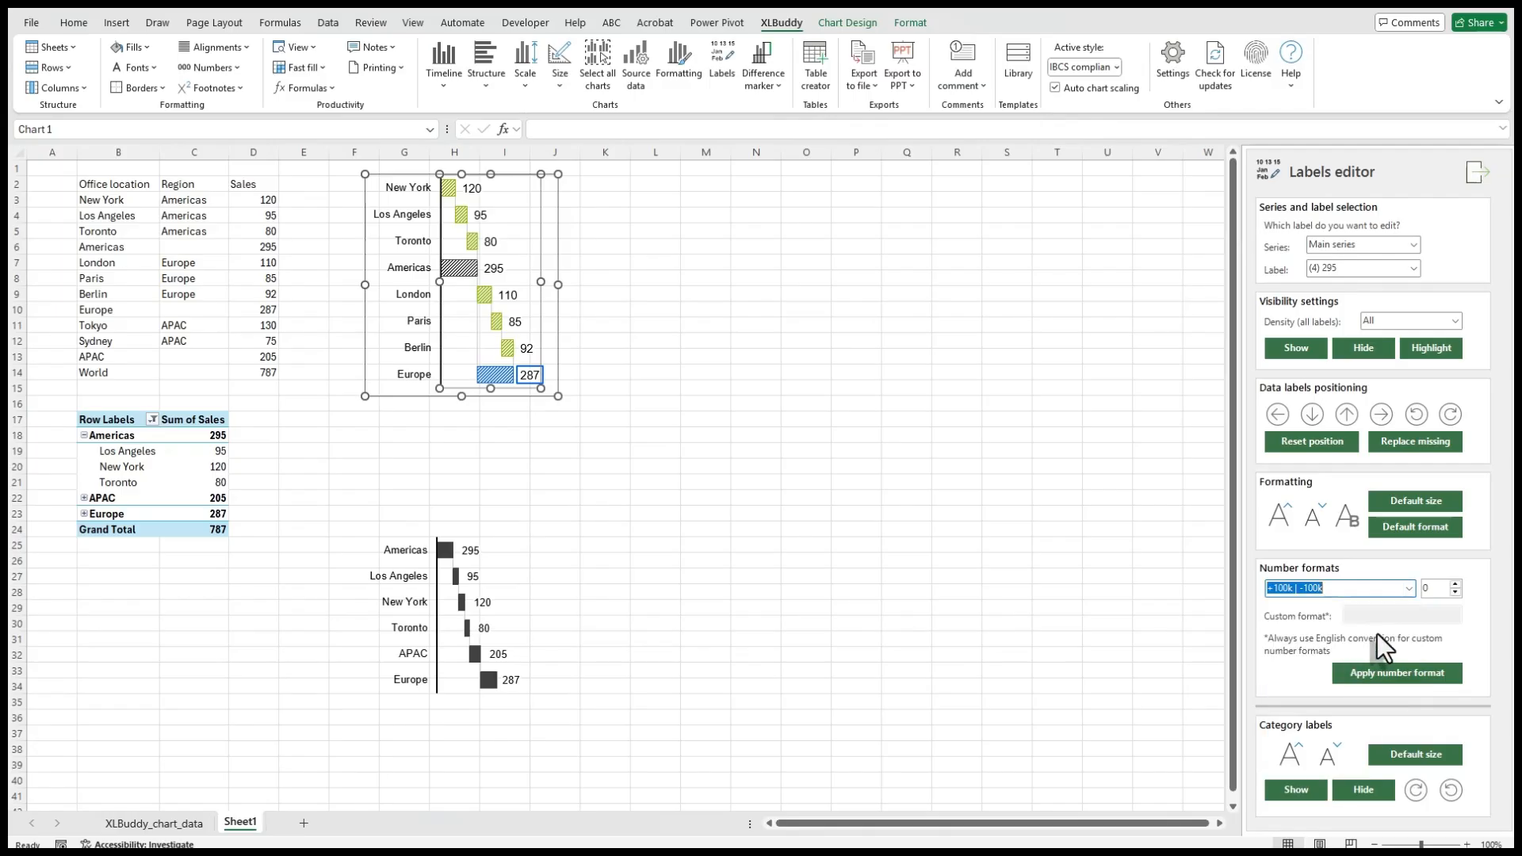
click(1455, 583)
click(1387, 670)
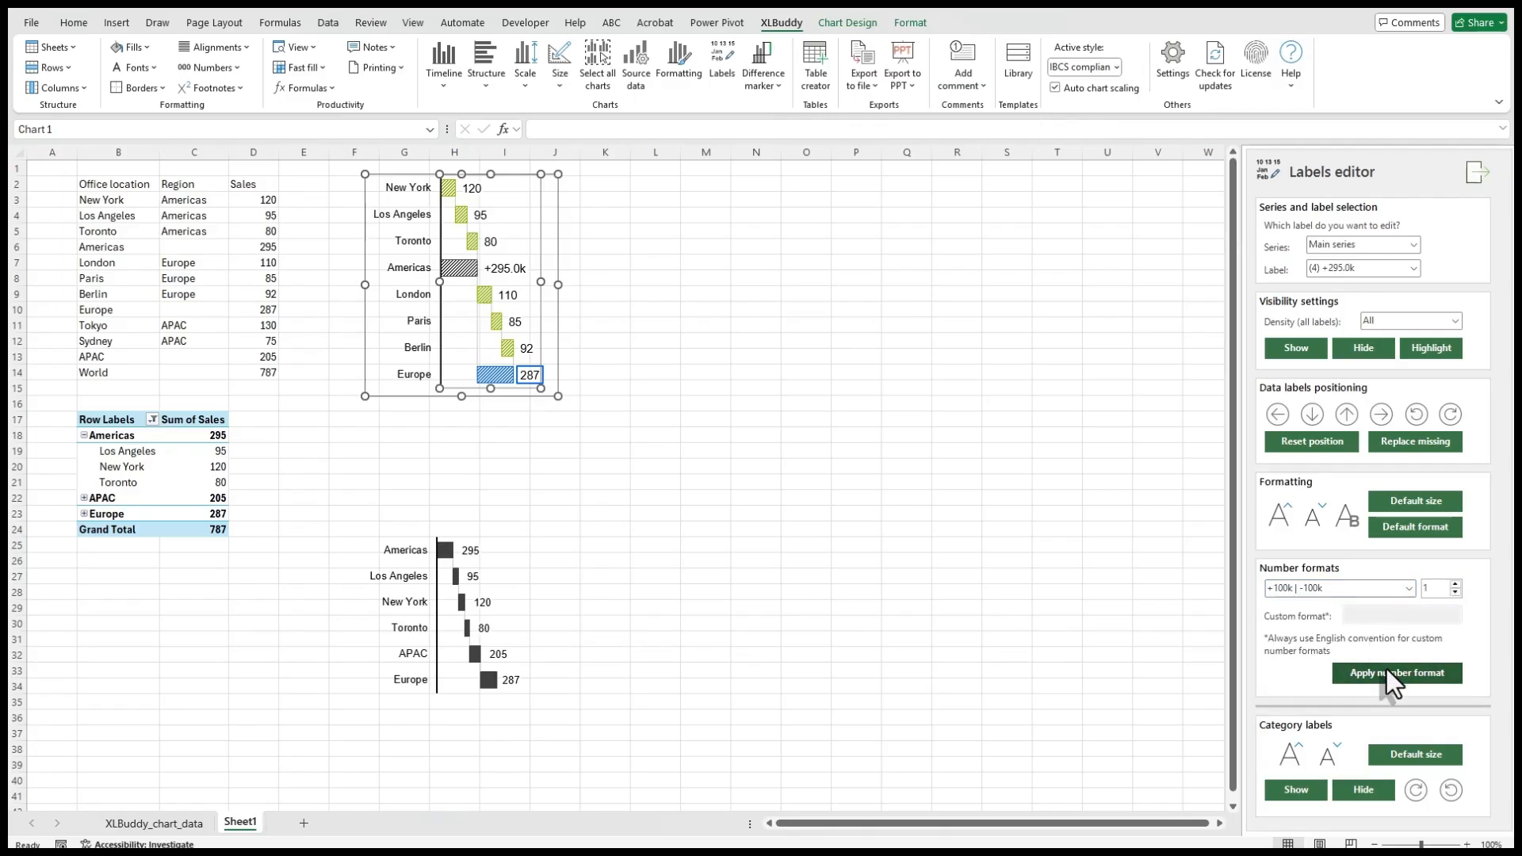
Apply the +100k | -100k number format with 1 decimal to all labels of the main series
click(1414, 268)
click(1395, 282)
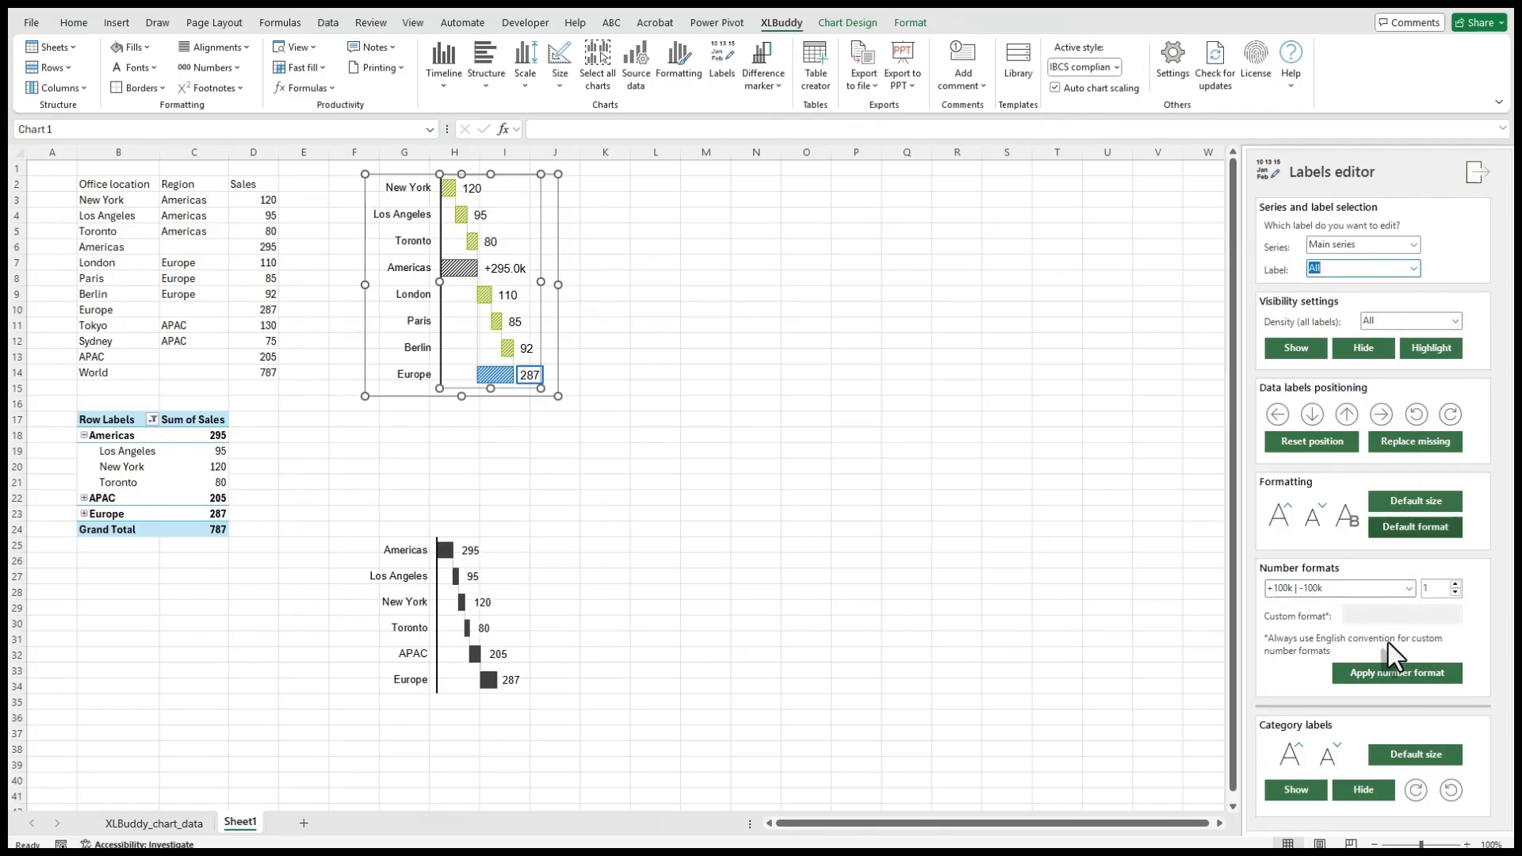
click(1386, 673)
Change the number format of all main series labels to 100 | -100 with 0 decimals
click(1407, 588)
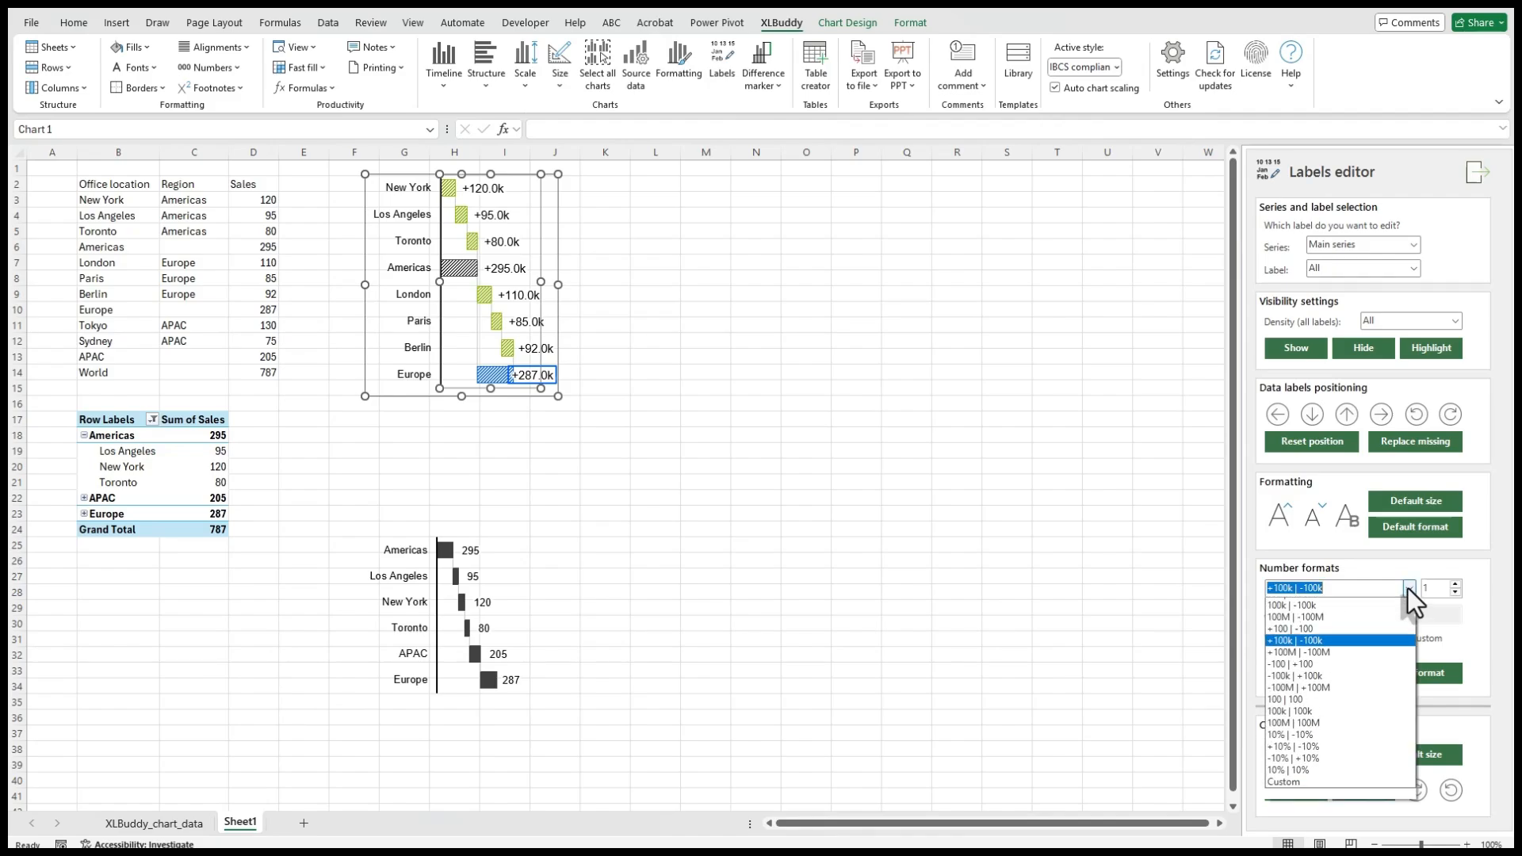
click(1401, 604)
click(1456, 592)
click(1401, 670)
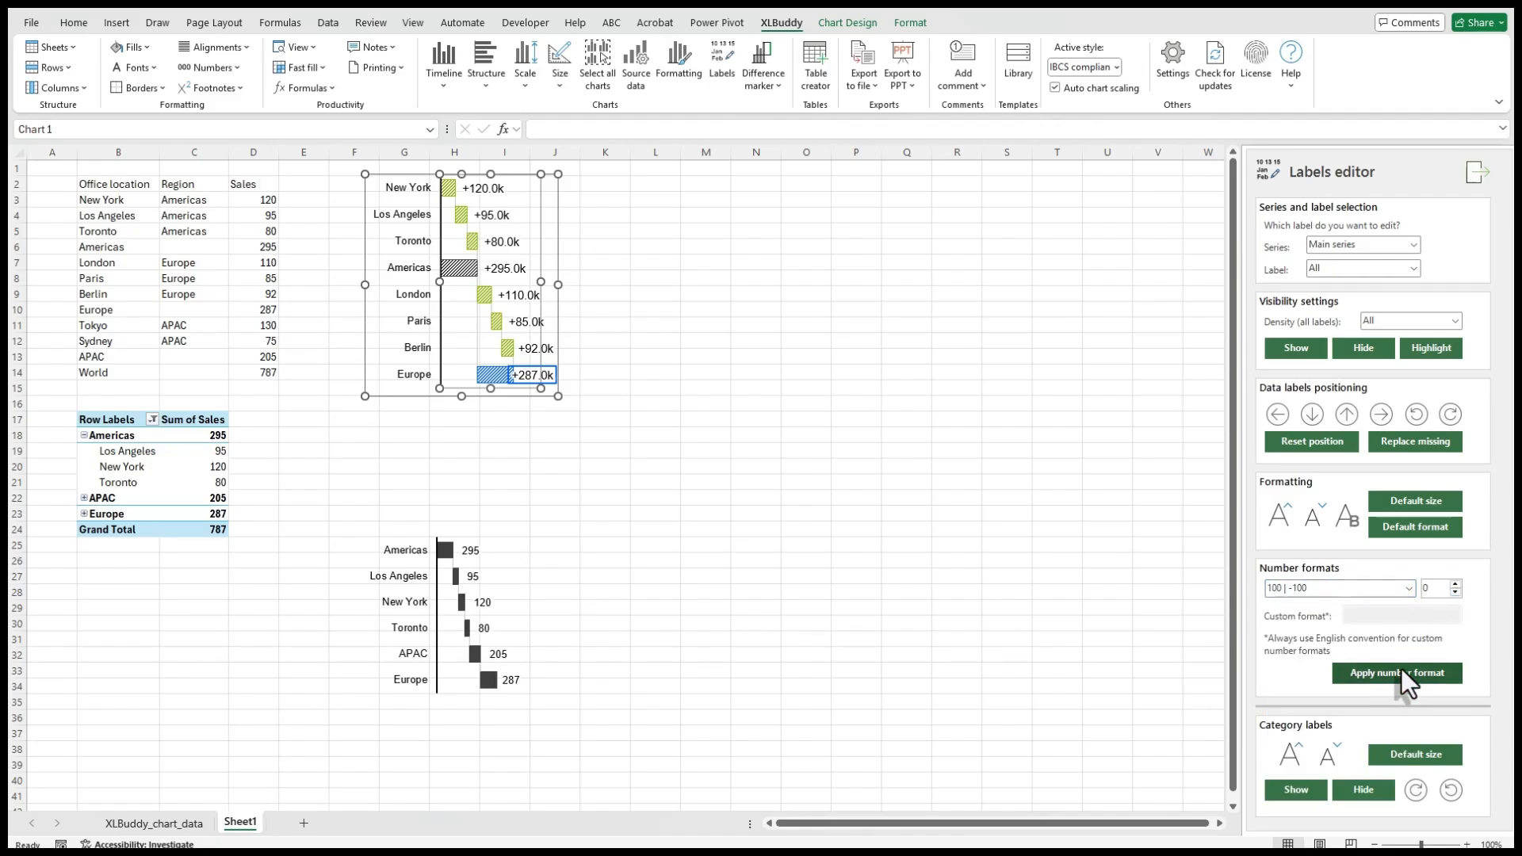
Apply the custom number format +0;-0;"" to all labels of the main series
click(1410, 588)
click(1367, 793)
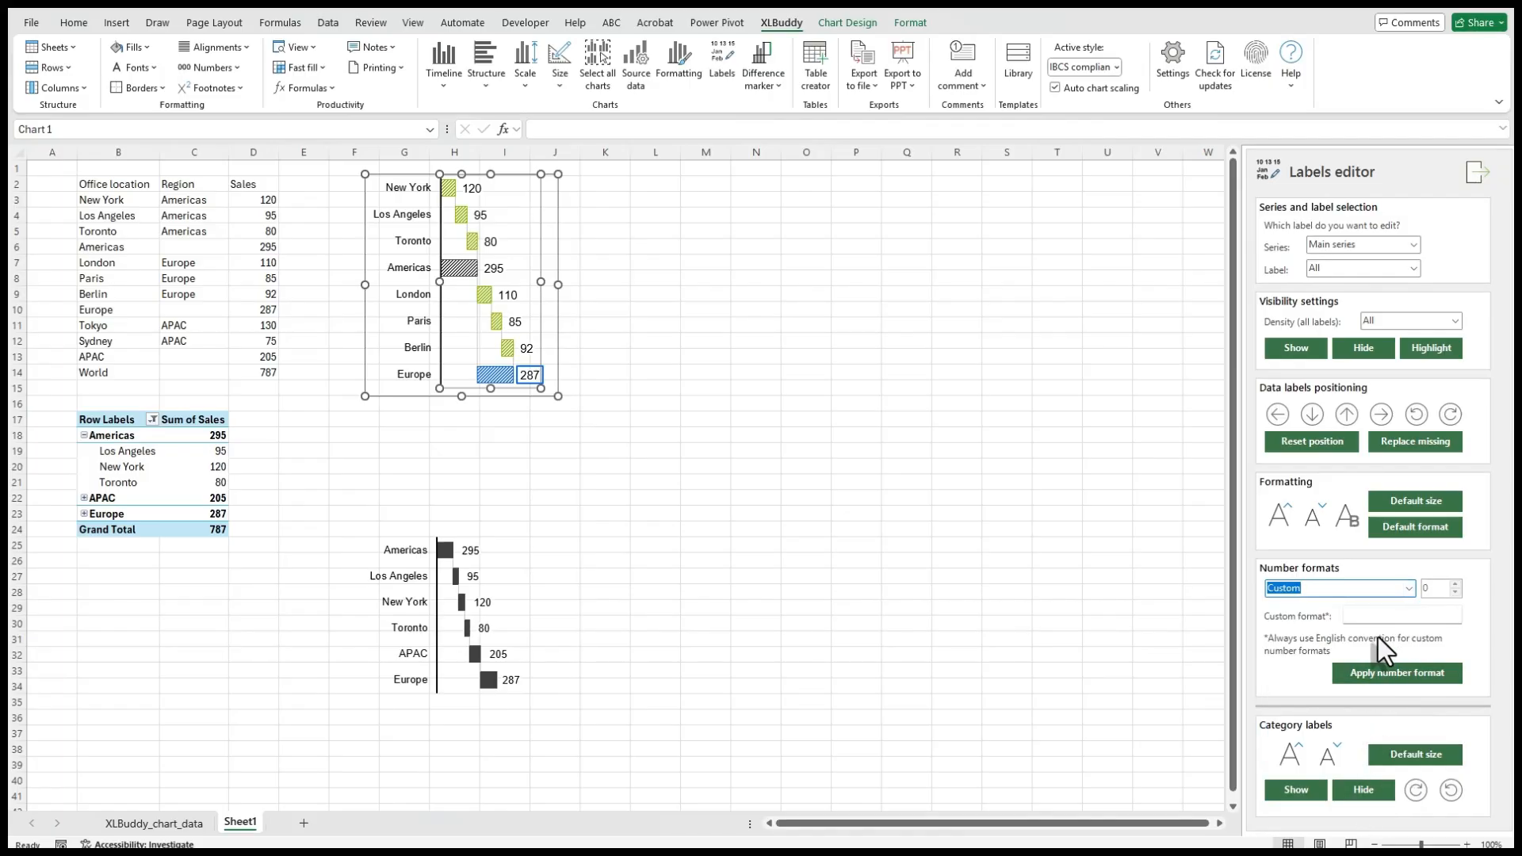
click(1379, 617)
text(+0;-0)
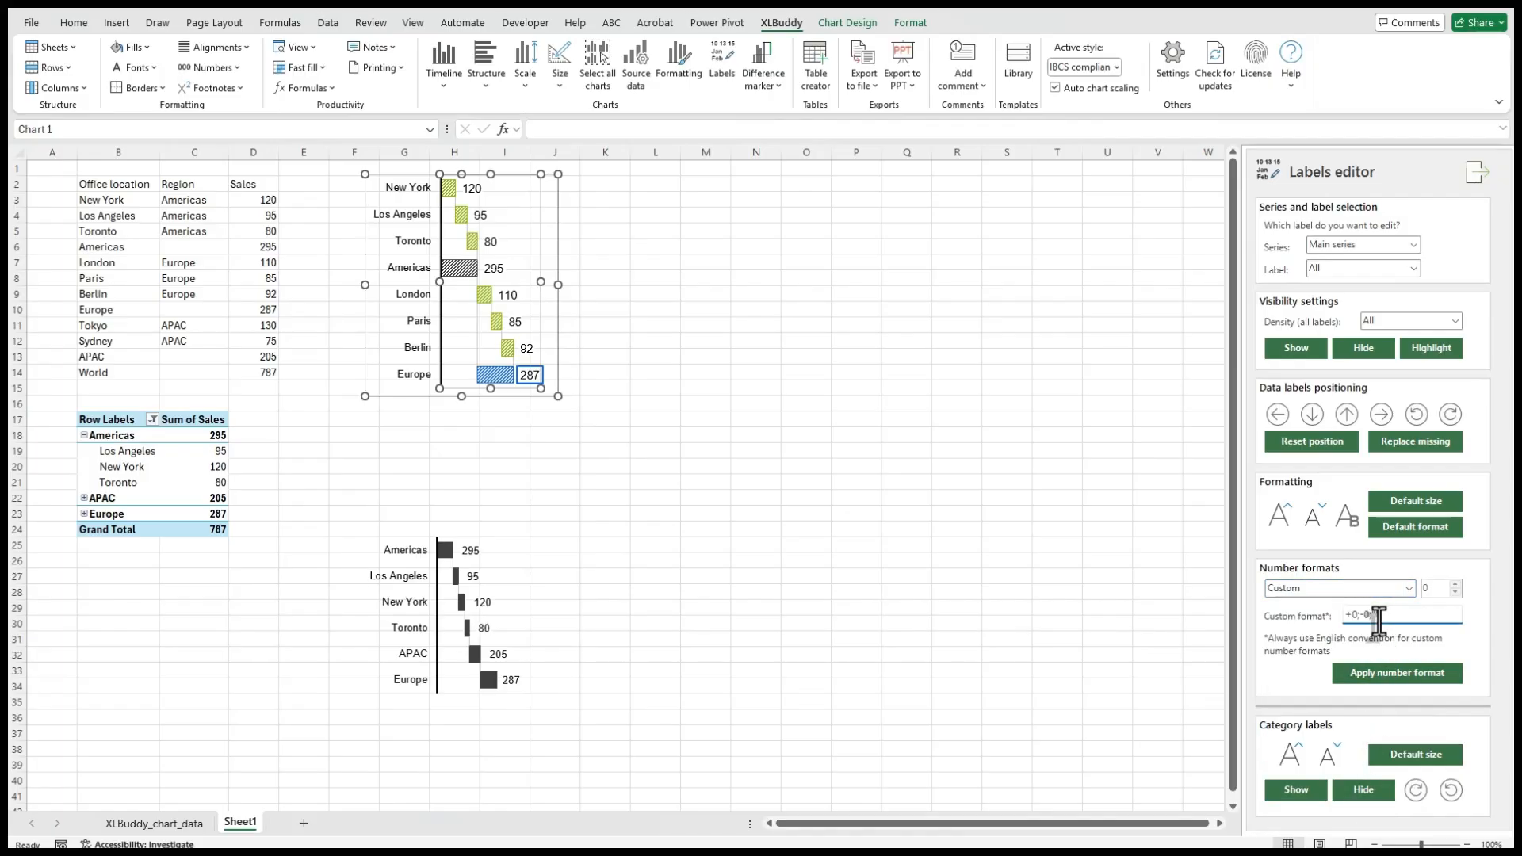
text(;"")
click(1392, 669)
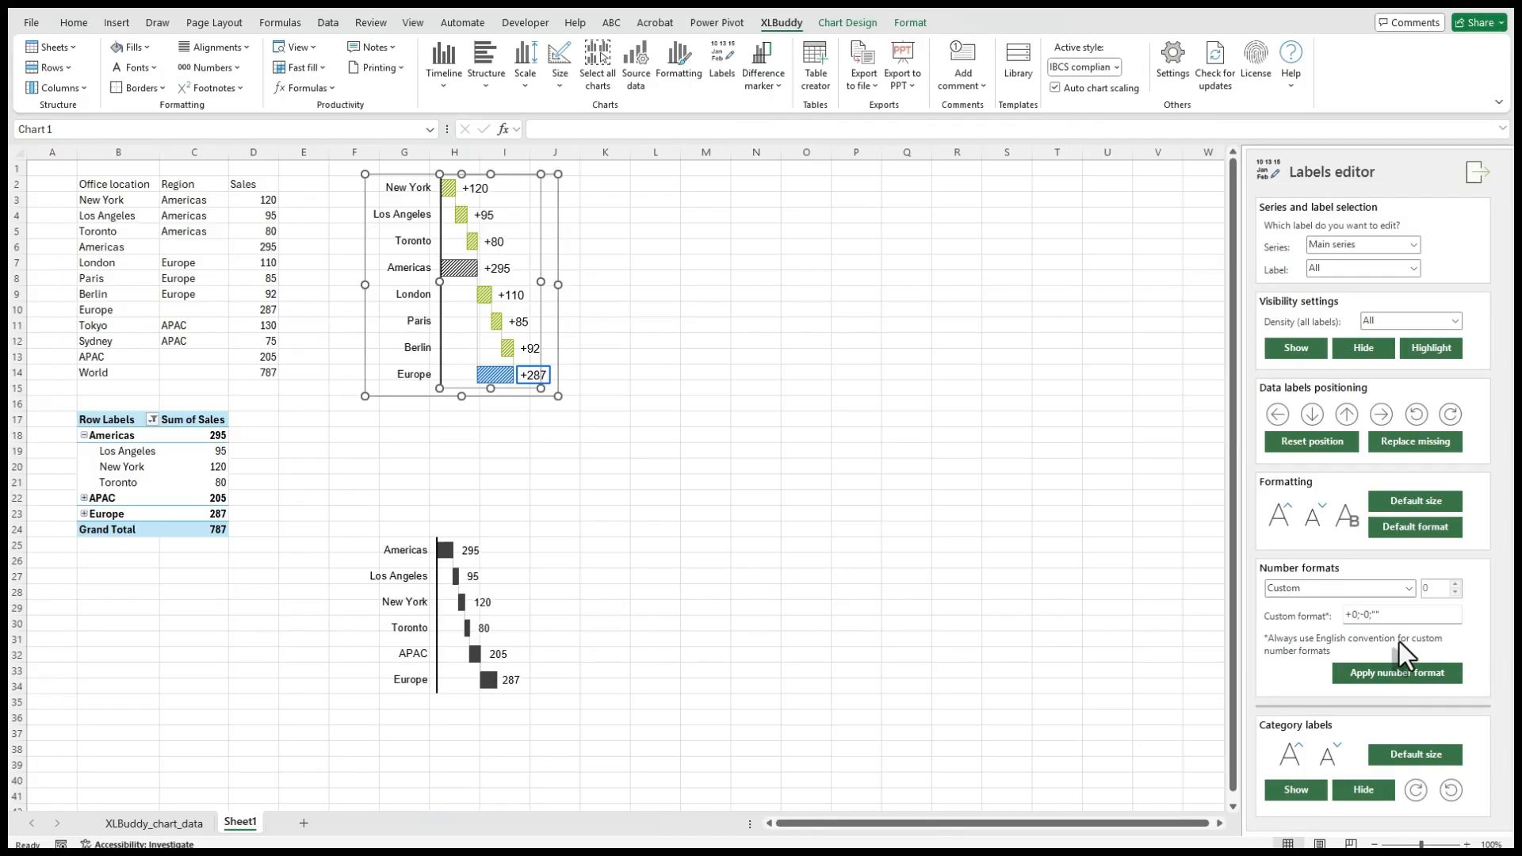
Apply the 100k | -100k number format with 0 decimals to all labels of the main series
click(1410, 589)
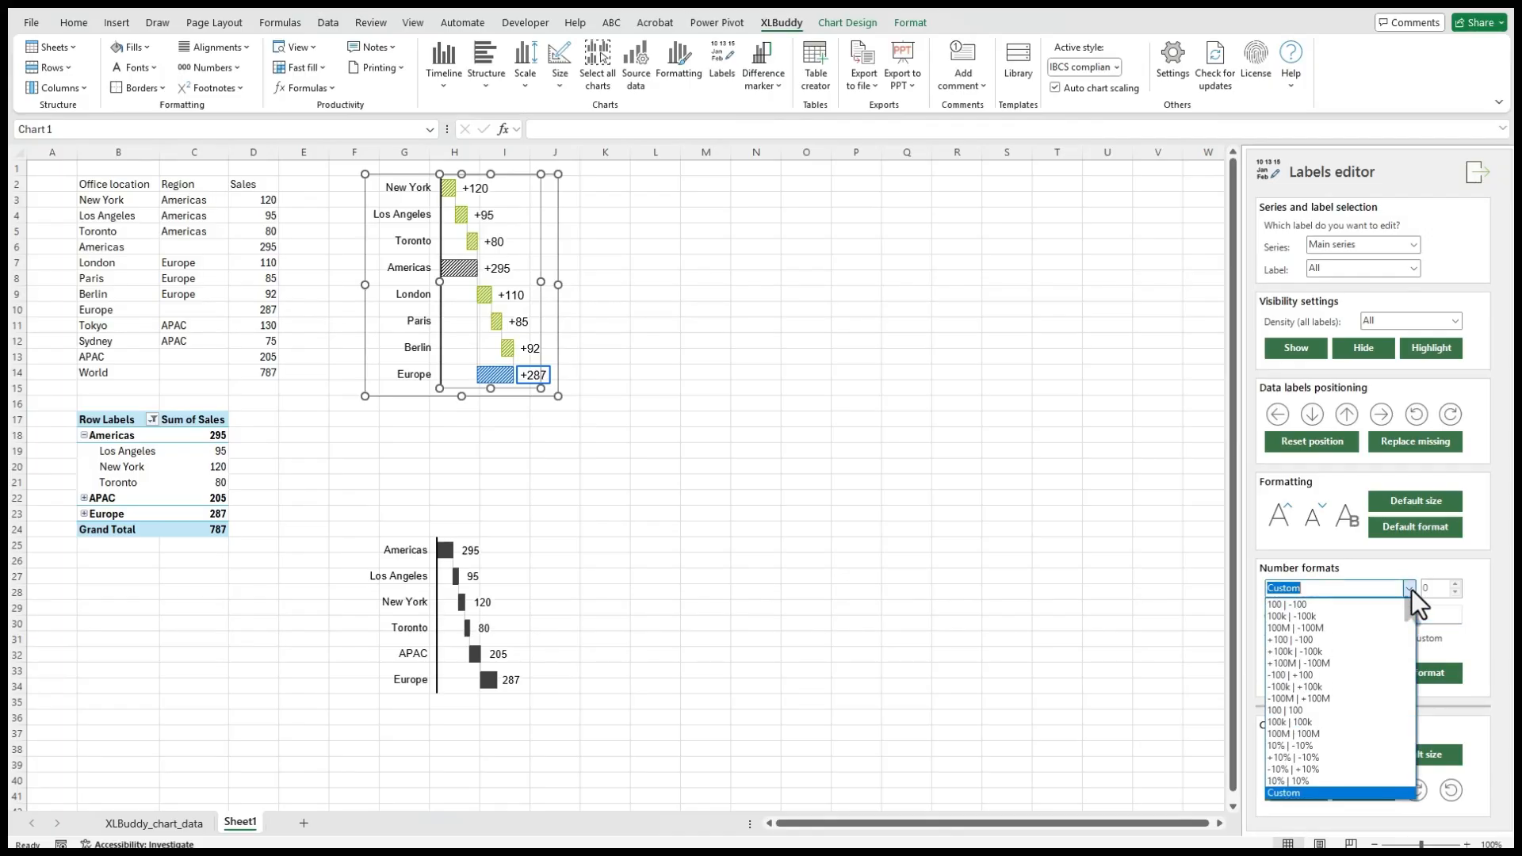
click(1381, 615)
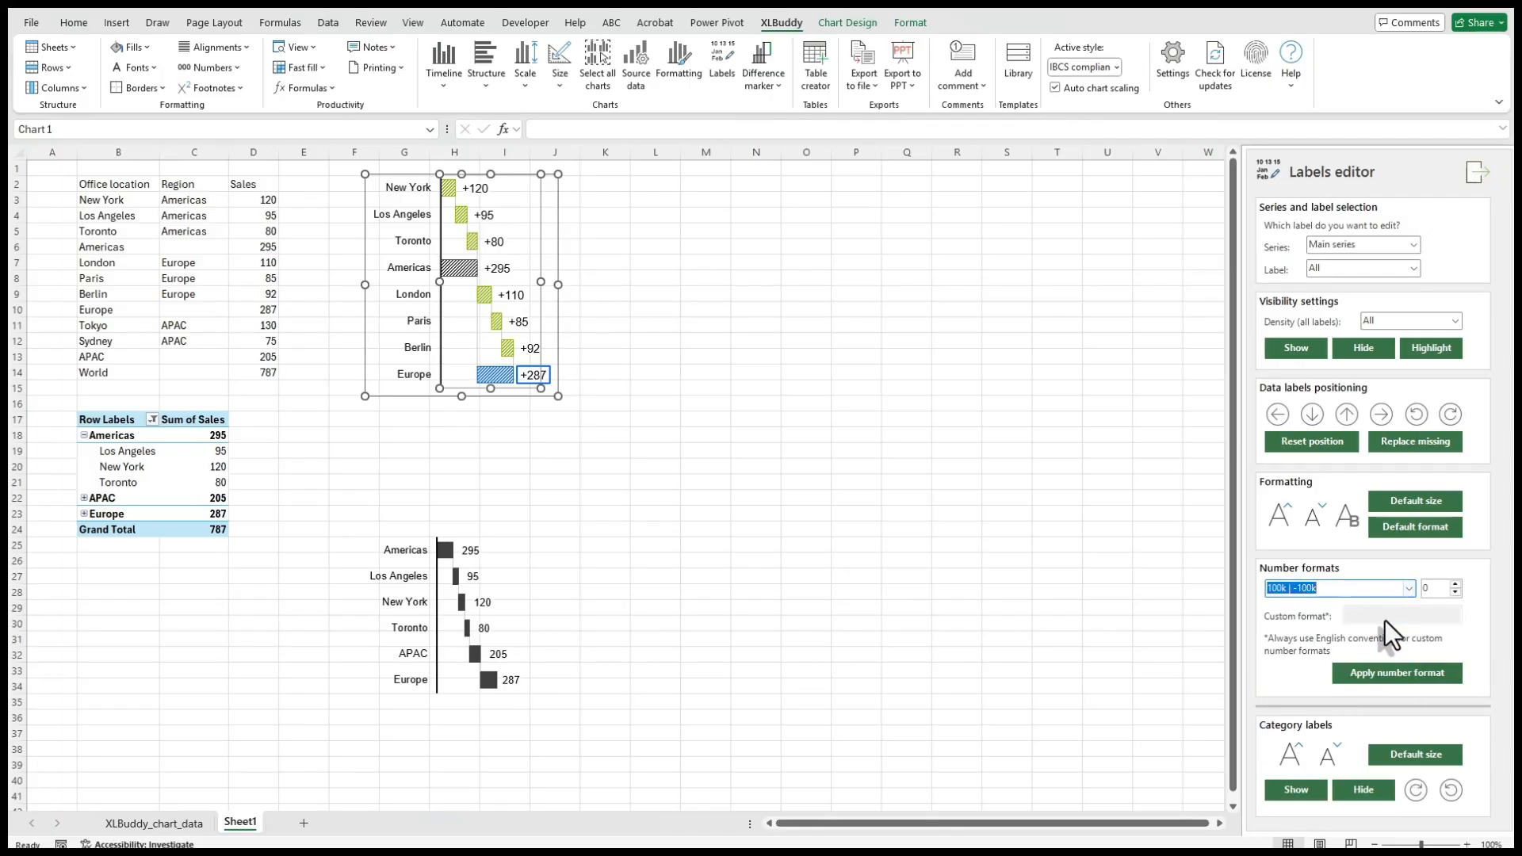
click(1406, 669)
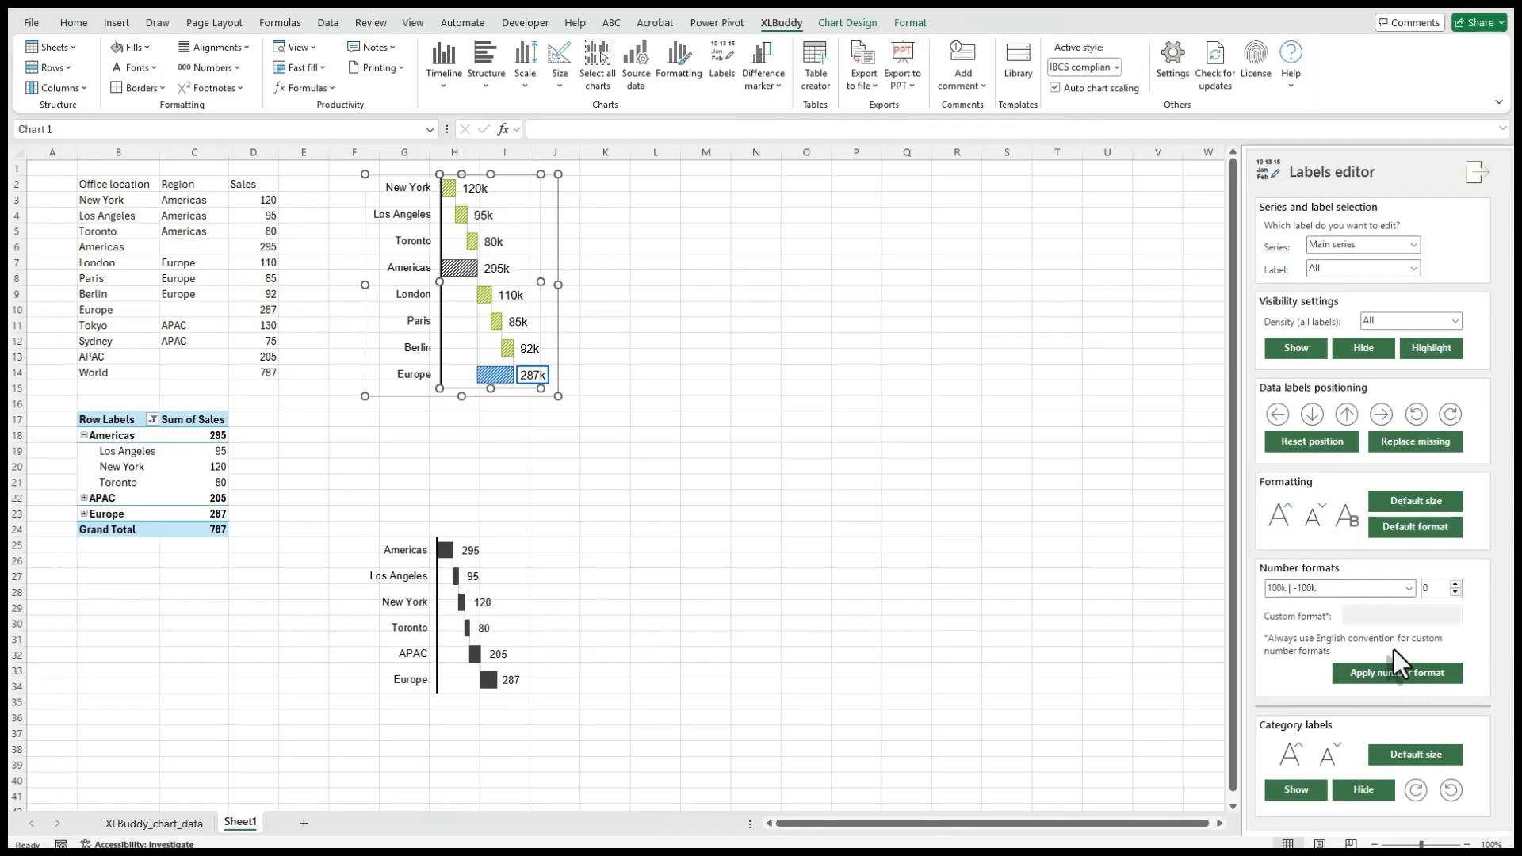
Try enlarging and reducing the upper chart's category labels, and hide and show them again
click(1287, 753)
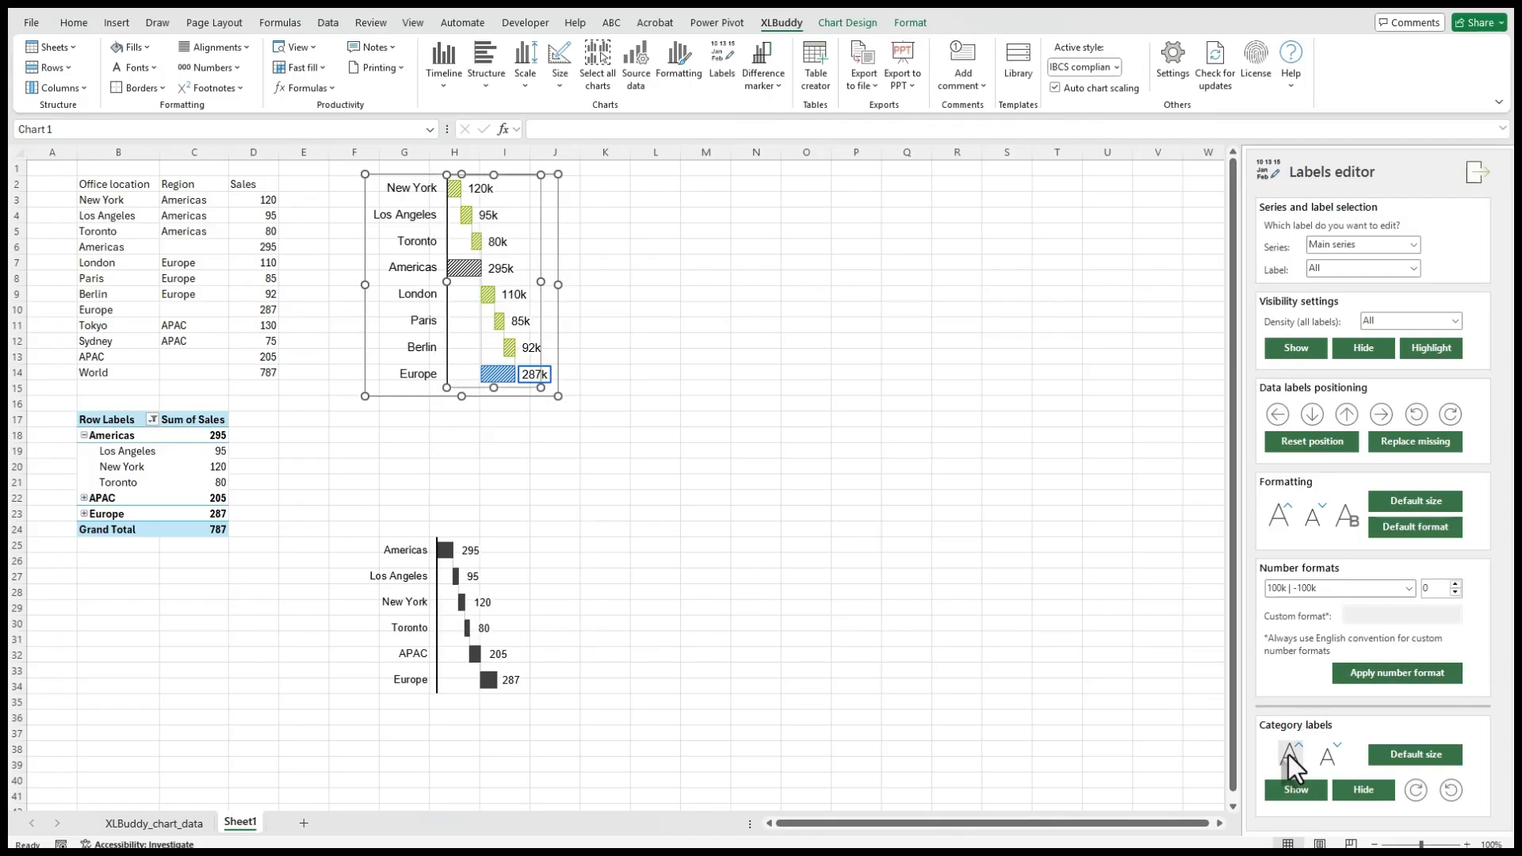
click(1330, 755)
click(1352, 787)
click(1314, 788)
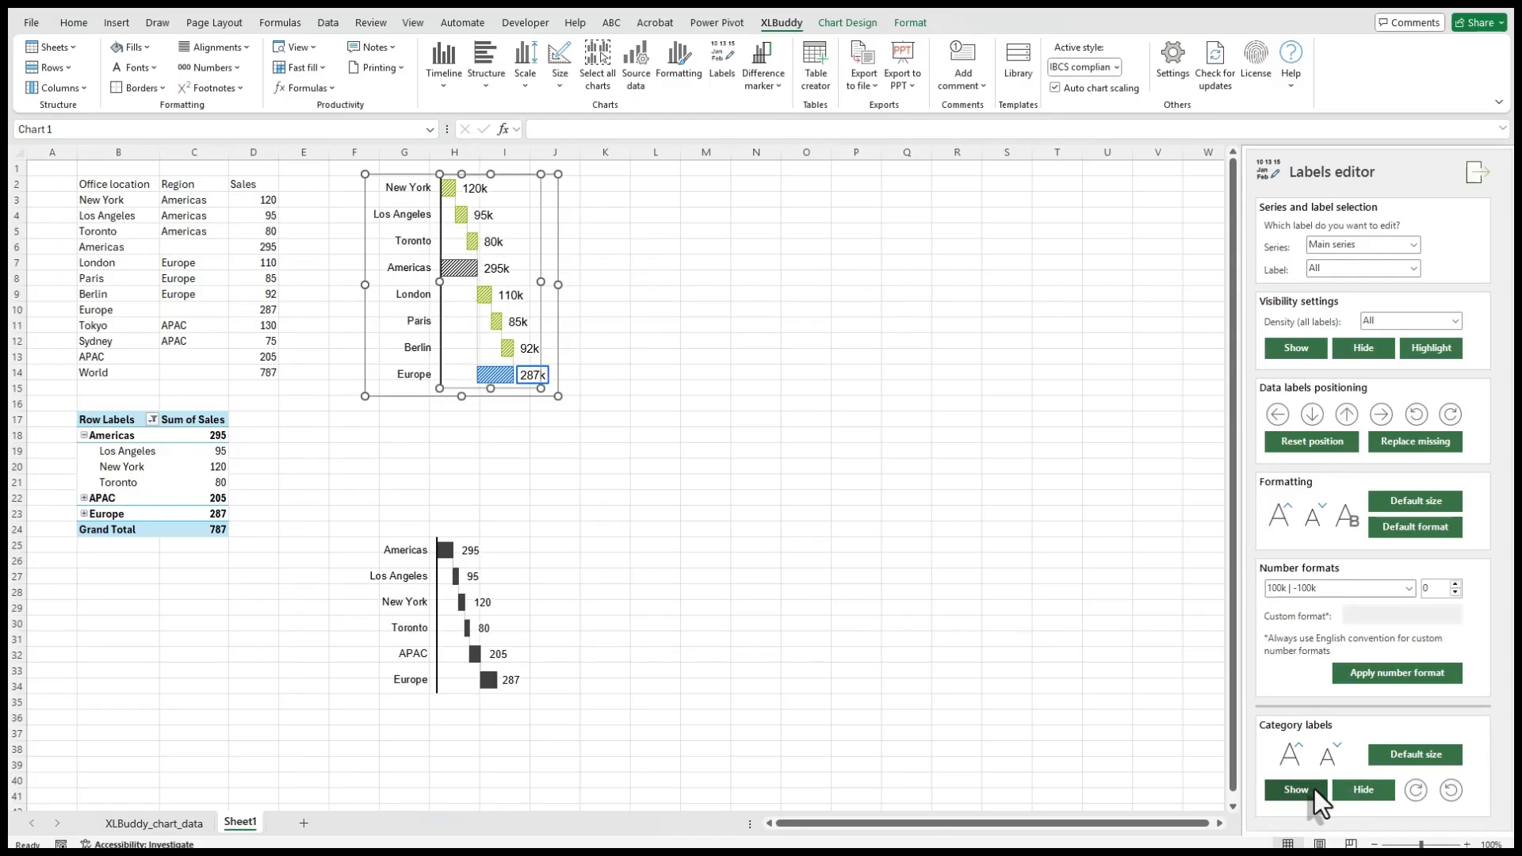
Try rotating the upper chart's category labels in both directions, return them to horizontal and deselect the chart
click(1415, 792)
click(1451, 791)
click(1459, 792)
click(1414, 785)
click(655, 466)
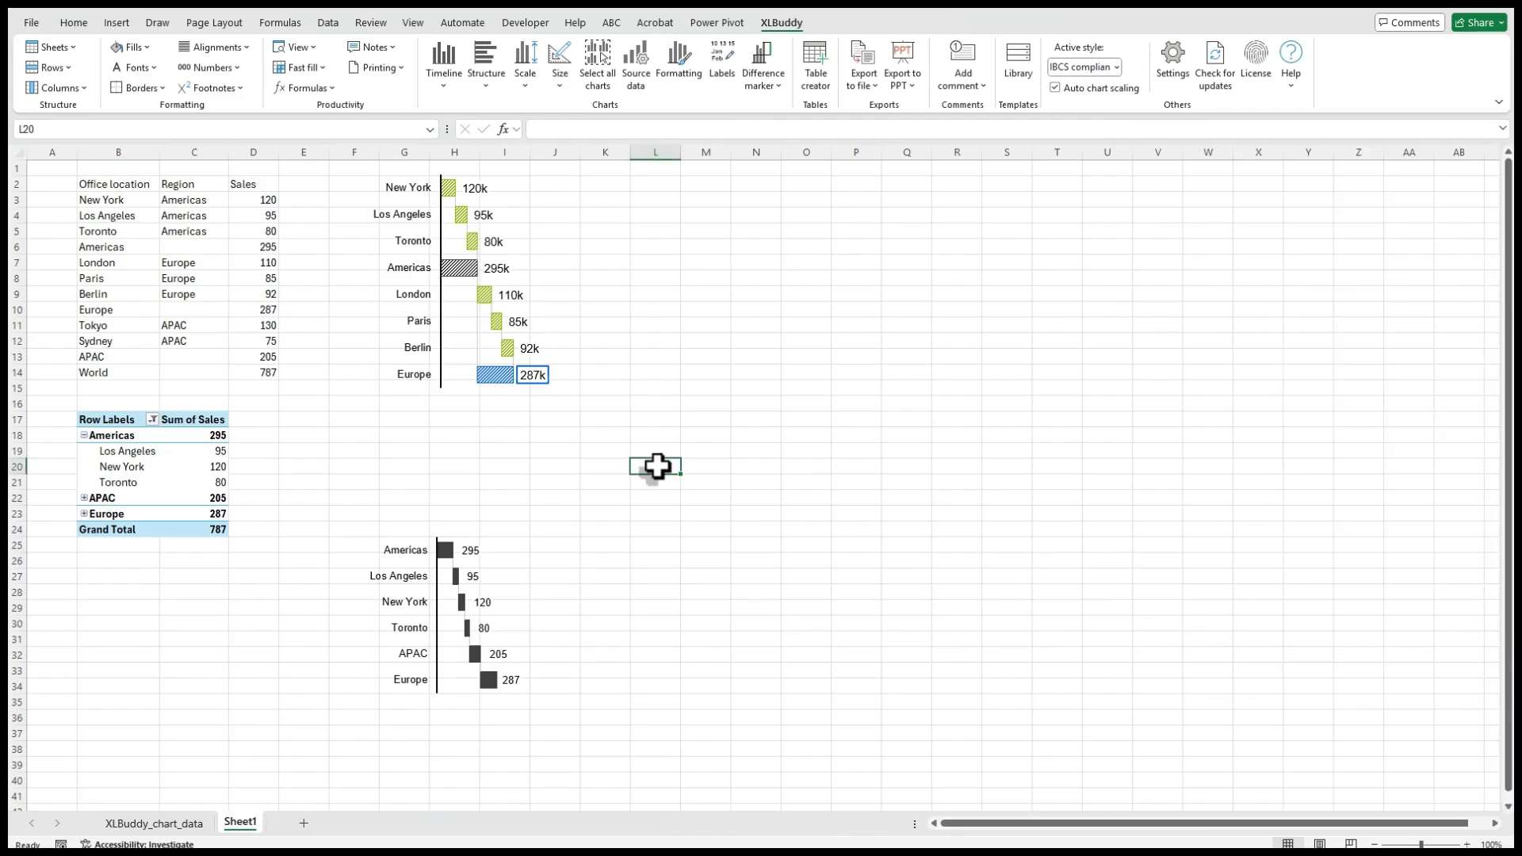